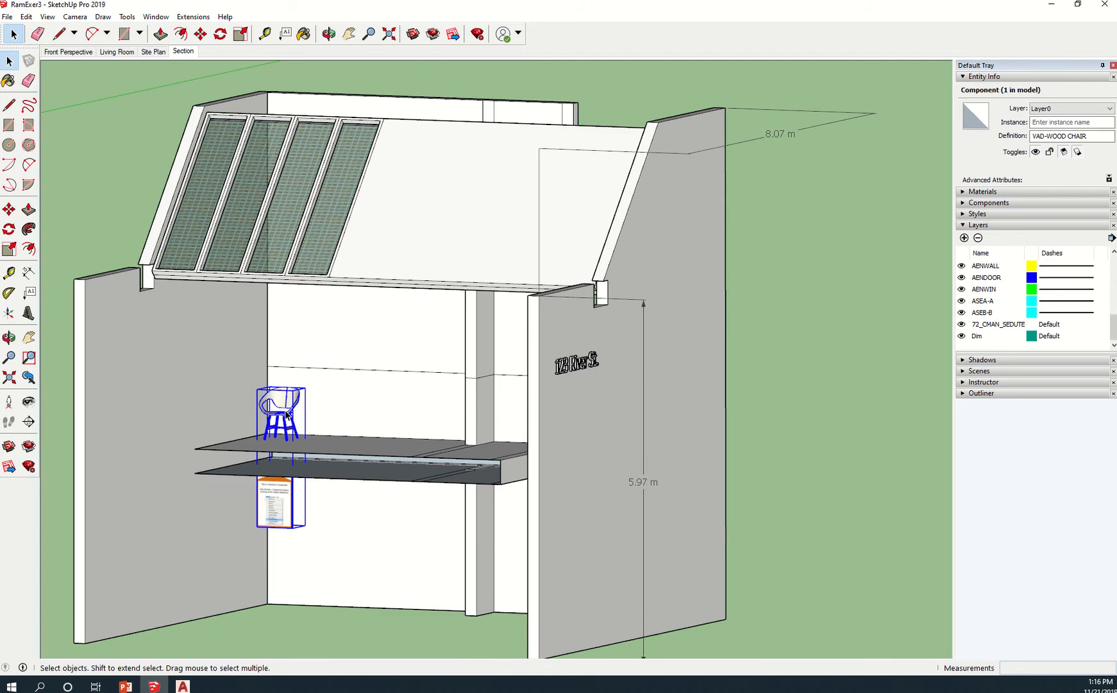
- Delete the wood chair component on the upper floor and the tree standing beside the building
{"action": "key", "text": "Delete"}
{"action": "scroll", "coordinate": [570, 430], "scroll_direction": "down", "scroll_amount": 5}
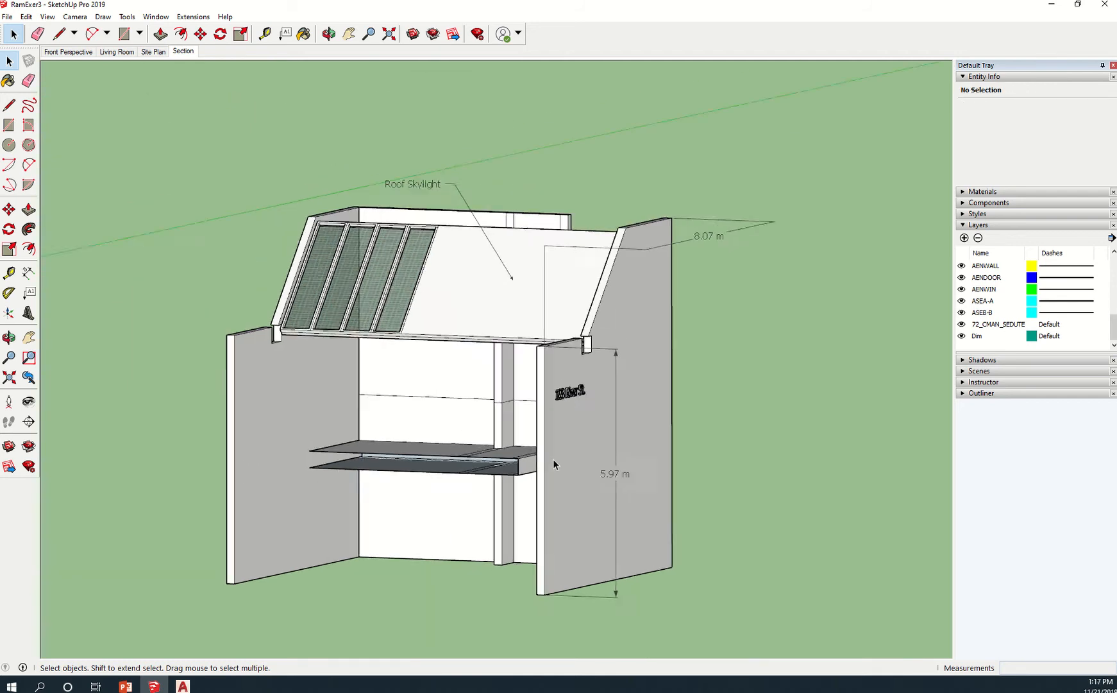
{"action": "mouse_move", "coordinate": [401, 500]}
{"action": "middle_mouse_down", "text": "shift"}
{"action": "mouse_move", "coordinate": [463, 491]}
{"action": "mouse_move", "coordinate": [552, 436]}
{"action": "mouse_move", "coordinate": [741, 433]}
{"action": "middle_mouse_up", "text": "shift"}
{"action": "left_click", "coordinate": [269, 424]}
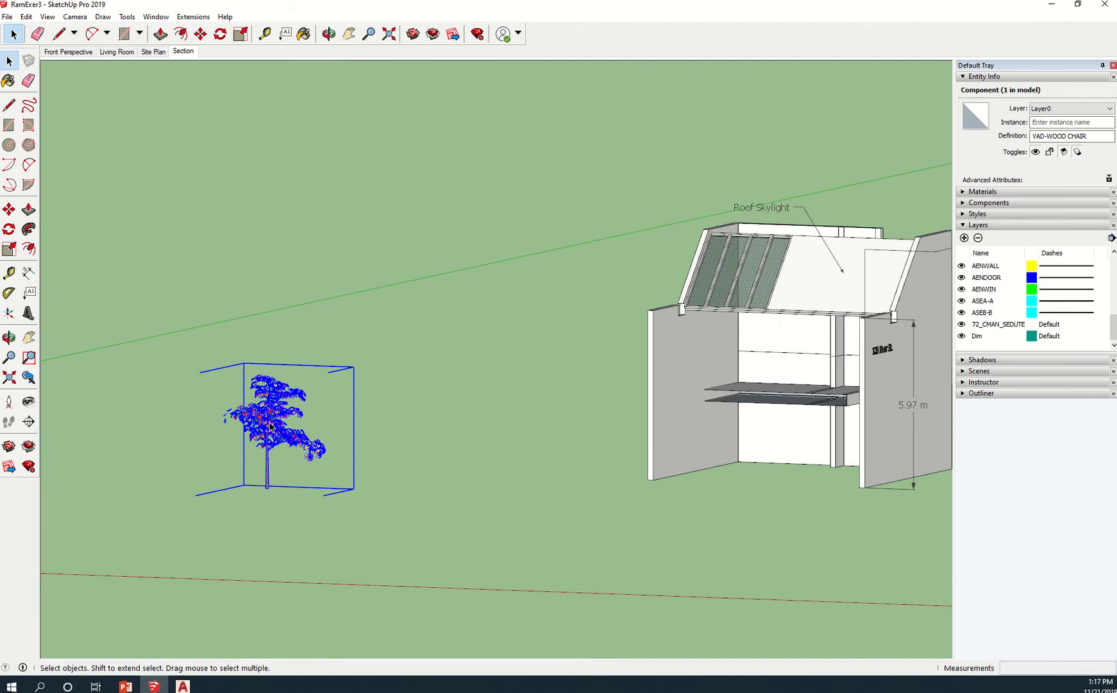
{"action": "mouse_move", "coordinate": [809, 421]}
{"action": "middle_mouse_down"}
{"action": "mouse_move", "coordinate": [718, 429]}
{"action": "mouse_move", "coordinate": [665, 461]}
{"action": "mouse_move", "coordinate": [878, 406]}
{"action": "mouse_move", "coordinate": [549, 441]}
{"action": "middle_mouse_up"}
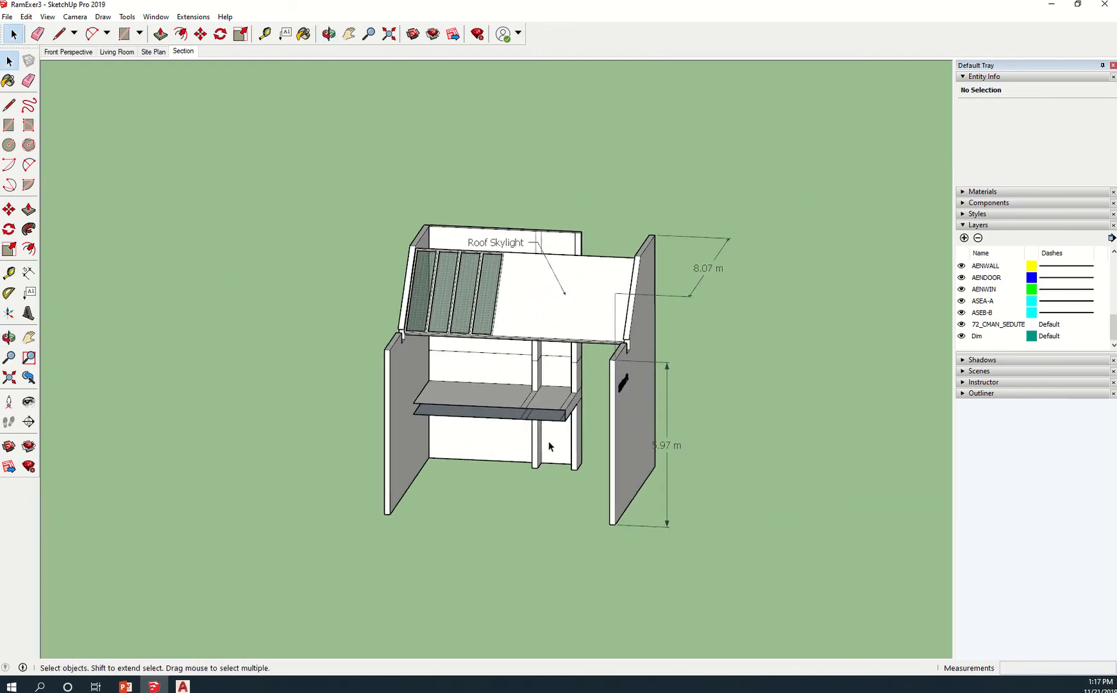
{"action": "scroll", "coordinate": [514, 374], "scroll_direction": "up", "scroll_amount": 4}
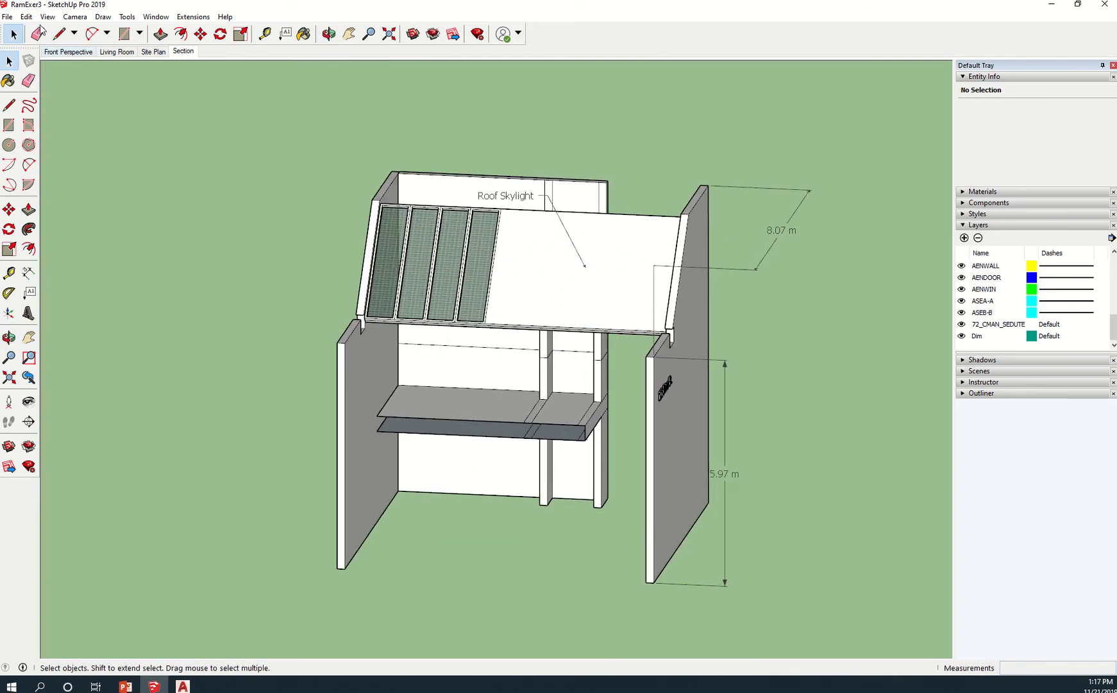
{"action": "left_click", "coordinate": [7, 16]}
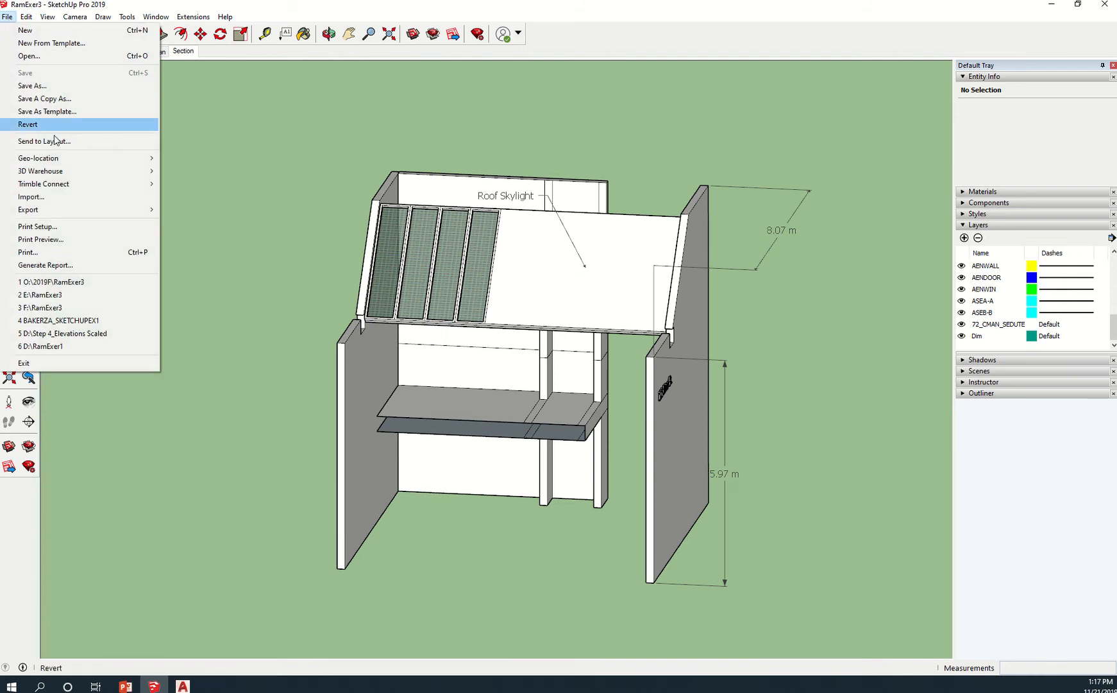
{"action": "mouse_move", "coordinate": [116, 218]}
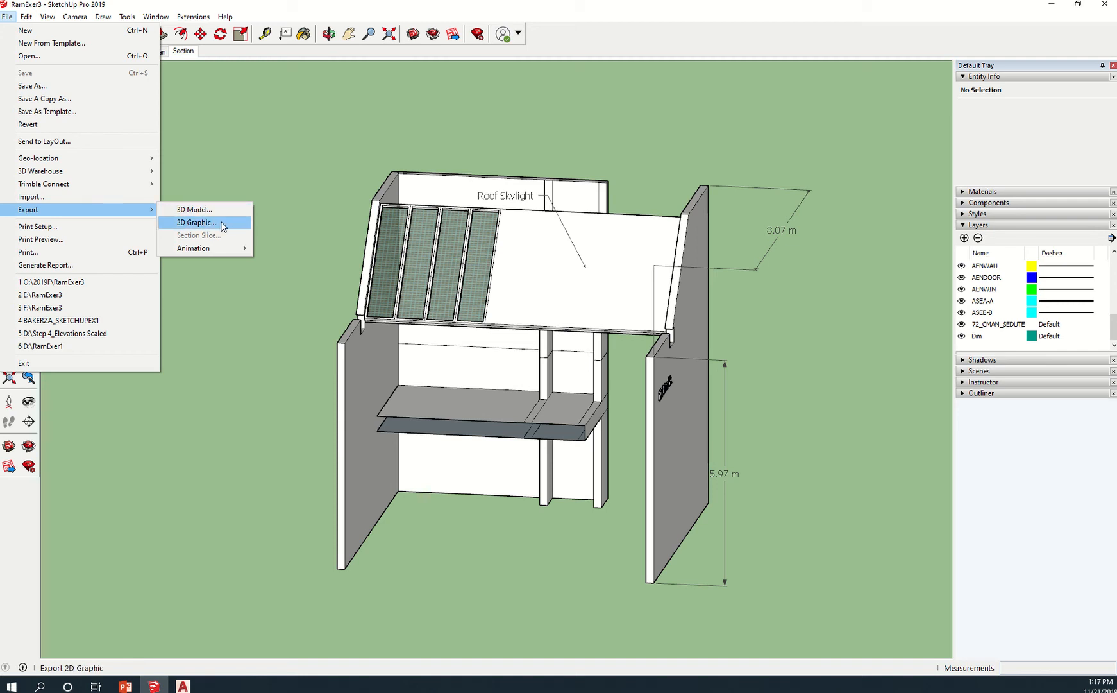
{"action": "left_click", "coordinate": [371, 271]}
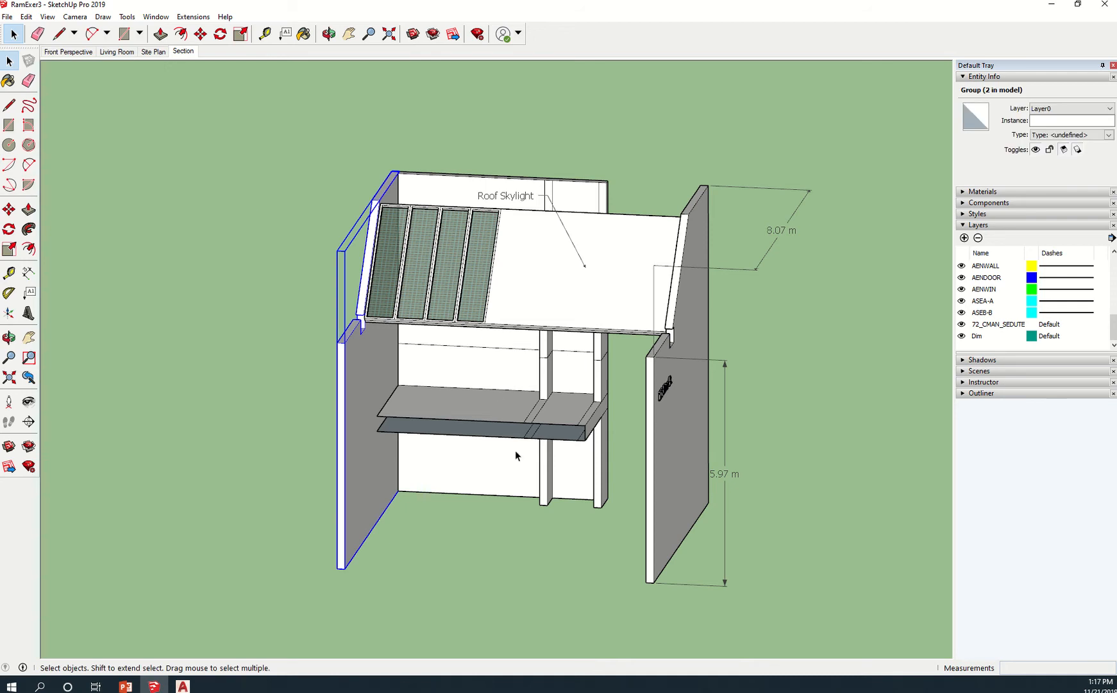
{"action": "left_click", "coordinate": [558, 538]}
- Switch the camera to Perspective and frame the open front of the building between its two side walls
{"action": "middle_click_drag", "start_coordinate": [558, 537], "coordinate": [512, 495]}
{"action": "middle_click_drag", "start_coordinate": [461, 501], "coordinate": [553, 477], "text": "shift"}
{"action": "scroll", "coordinate": [552, 472], "scroll_direction": "up", "scroll_amount": 1}
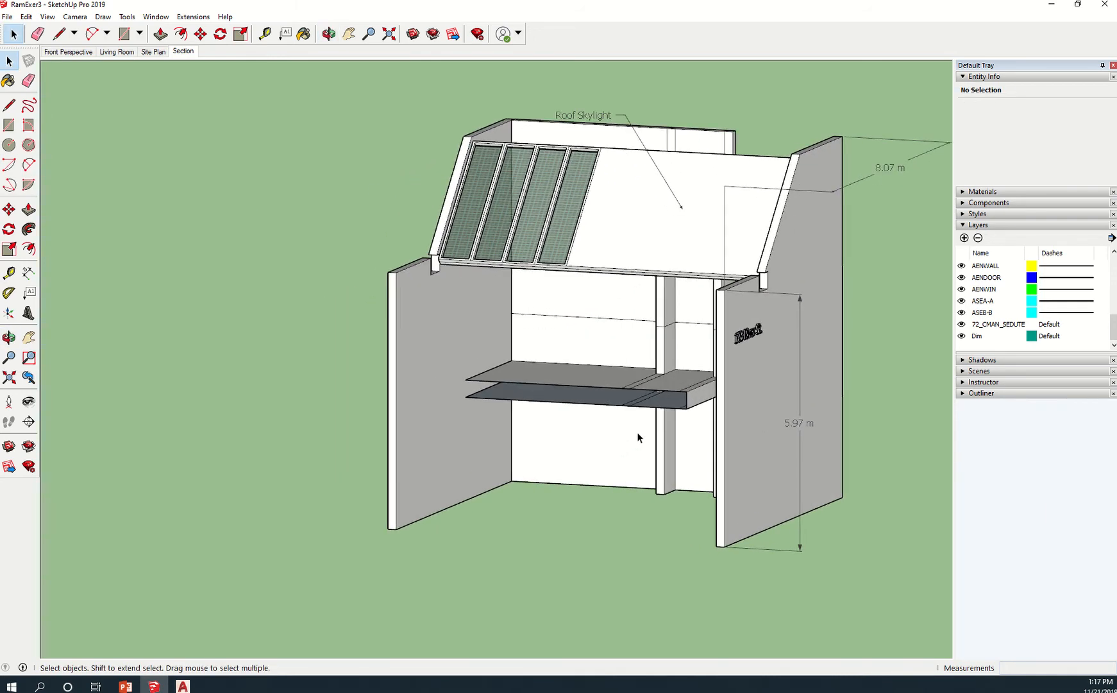
{"action": "middle_click_drag", "start_coordinate": [637, 436], "coordinate": [588, 447]}
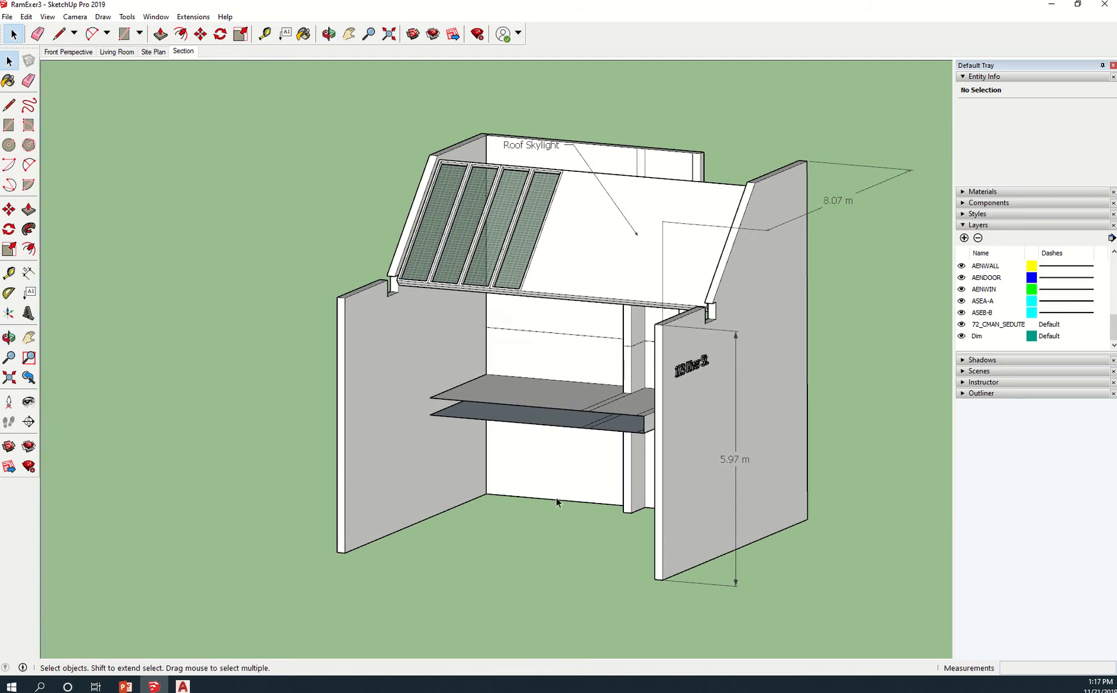
{"action": "middle_click_drag", "start_coordinate": [571, 508], "coordinate": [564, 501], "text": "shift"}
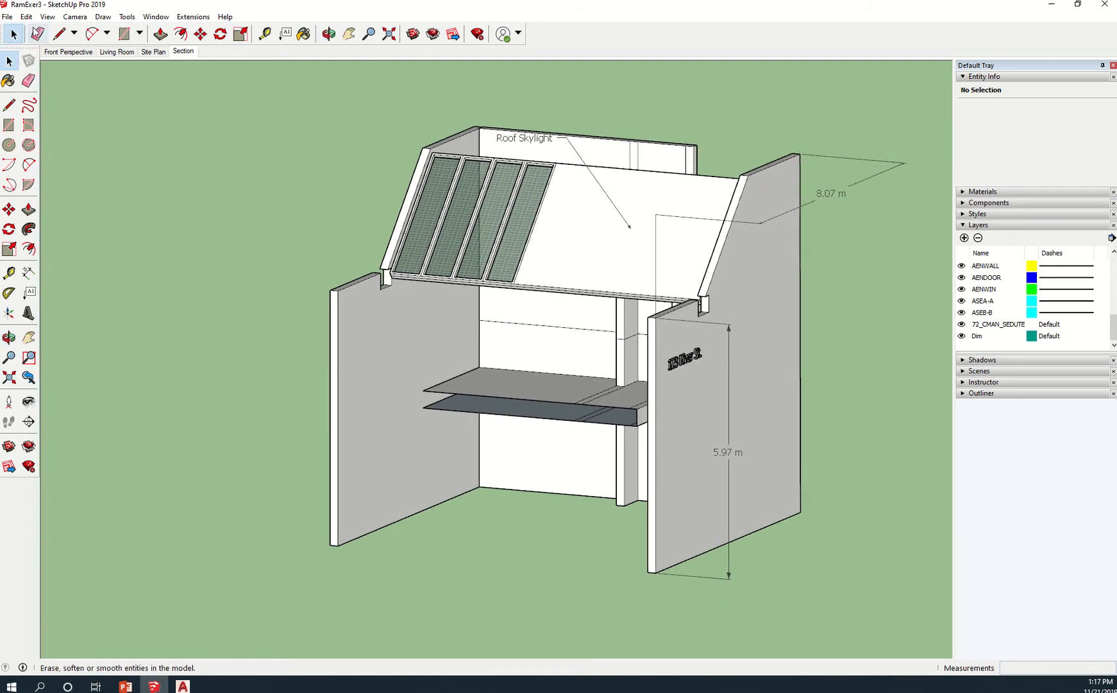
{"action": "left_click", "coordinate": [75, 17]}
{"action": "left_click", "coordinate": [138, 86]}
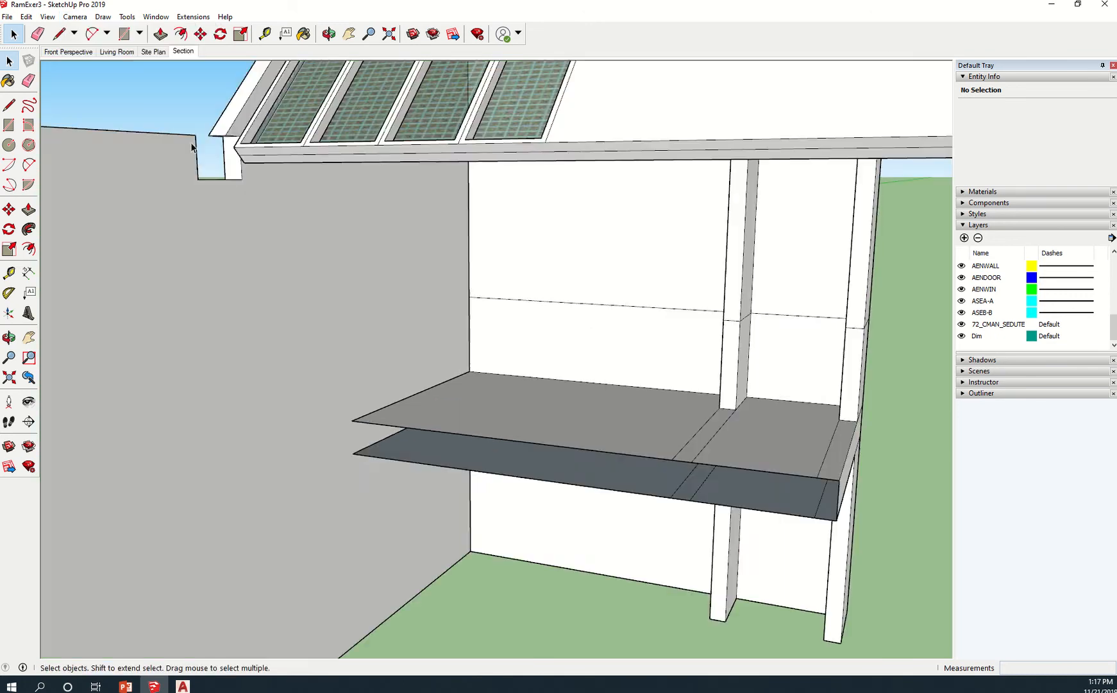
{"action": "scroll", "coordinate": [507, 372], "scroll_direction": "down", "scroll_amount": 6}
{"action": "middle_click_drag", "start_coordinate": [509, 398], "coordinate": [535, 340], "text": "shift"}
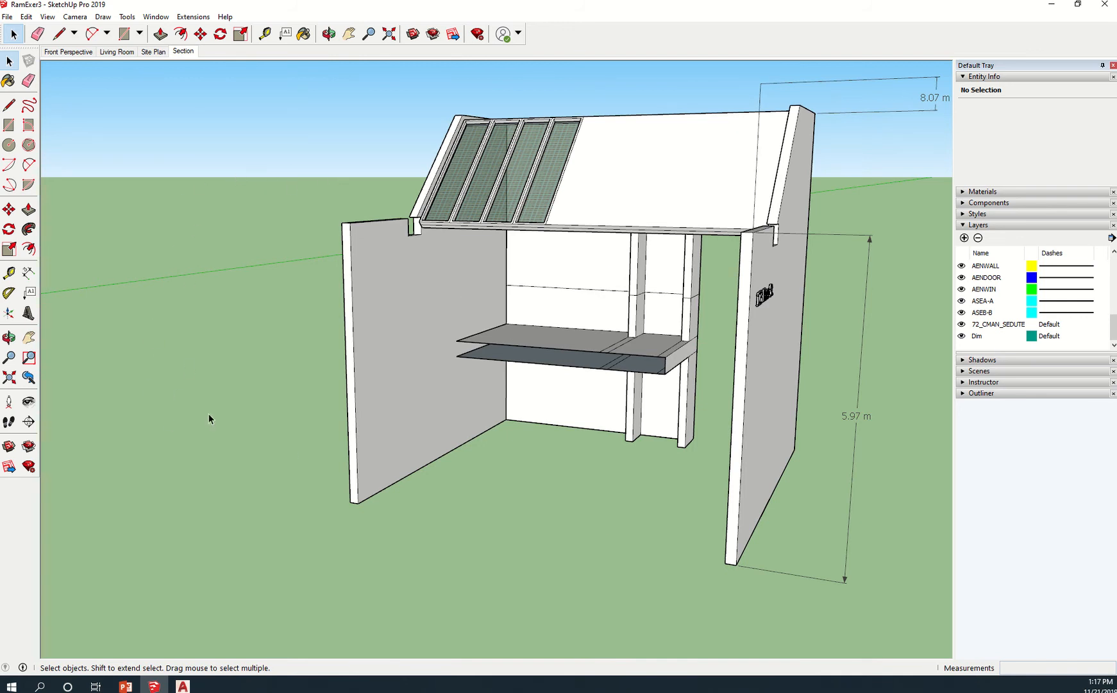
{"action": "middle_click_drag", "start_coordinate": [657, 270], "coordinate": [635, 301]}
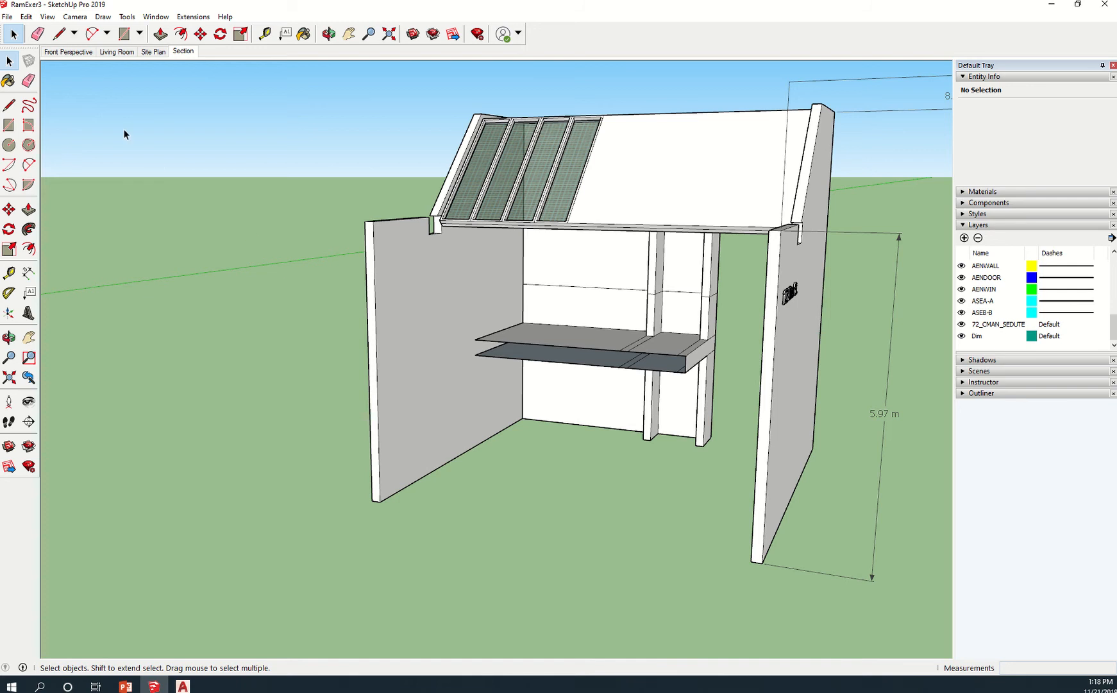
- Export the current view as a 2D graphic named RamExer3 in JPEG Image (*.jpg) format to the D: drive
{"action": "left_click", "coordinate": [8, 17]}
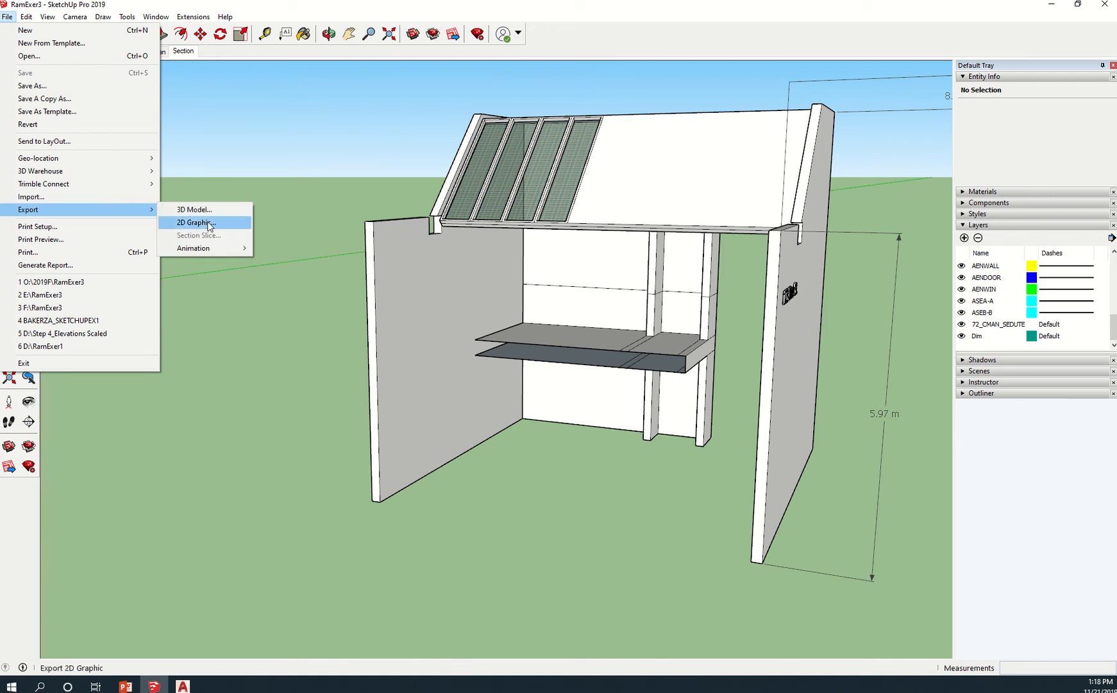
{"action": "left_click", "coordinate": [204, 222]}
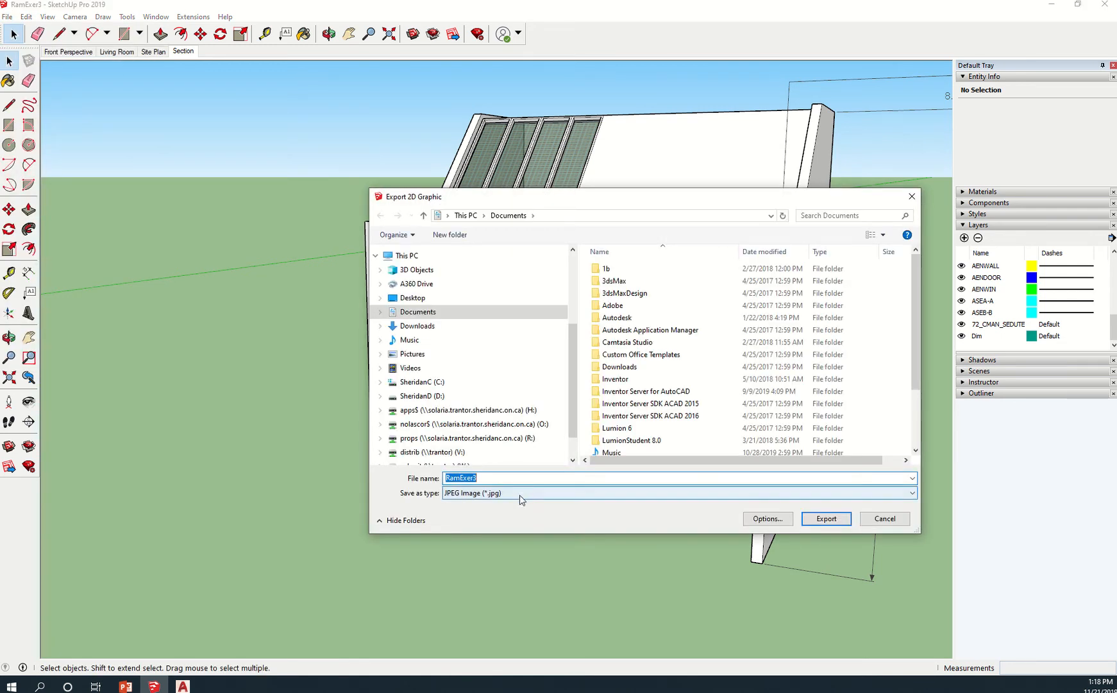
{"action": "left_click", "coordinate": [544, 493]}
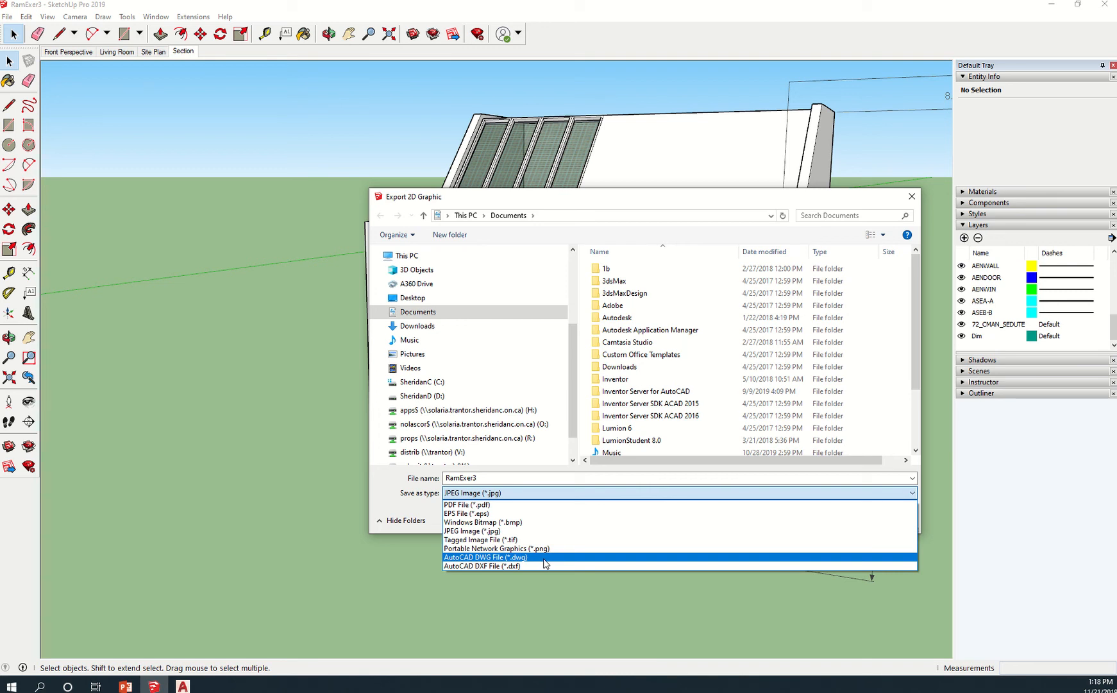
{"action": "left_click", "coordinate": [547, 531]}
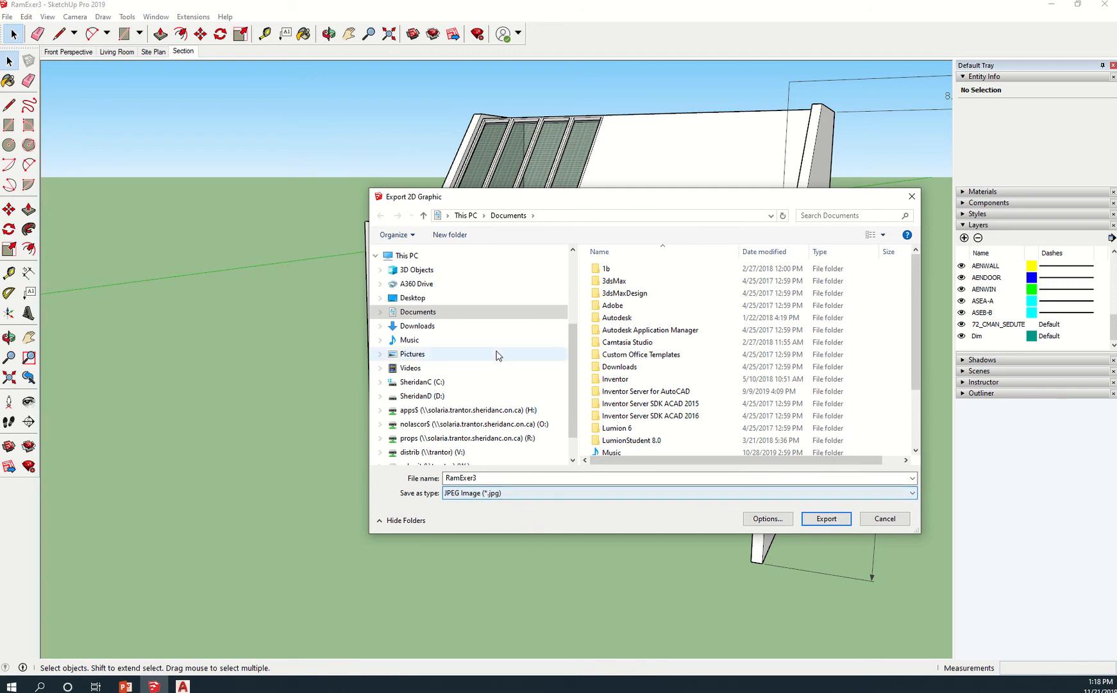
{"action": "left_click", "coordinate": [464, 397]}
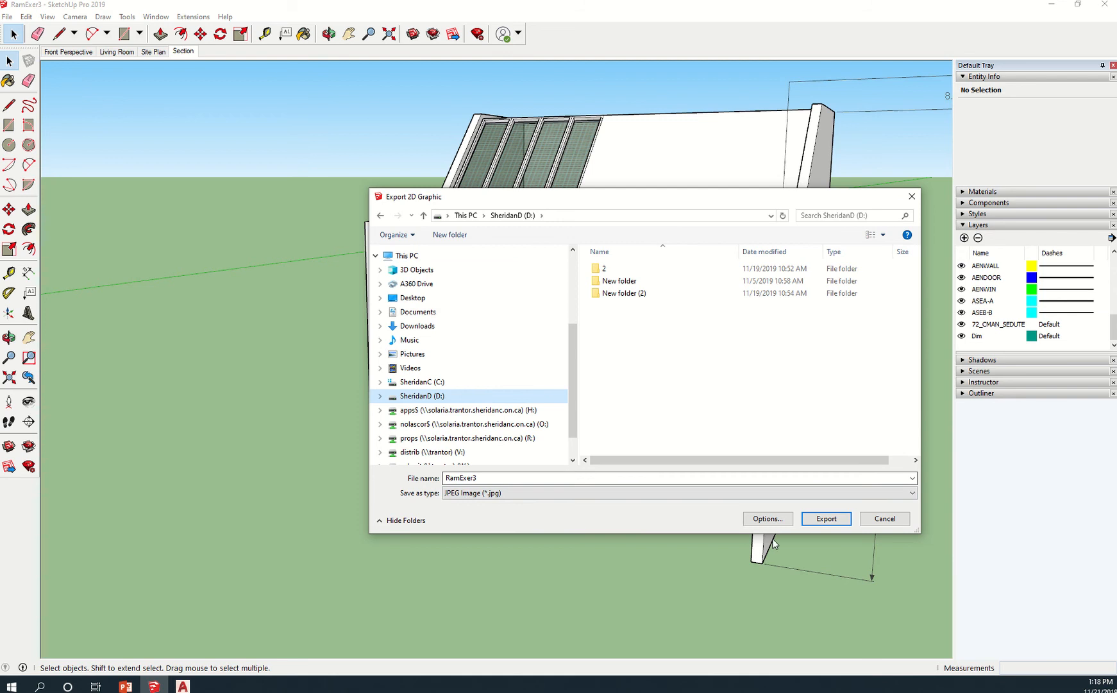
{"action": "left_click", "coordinate": [831, 520]}
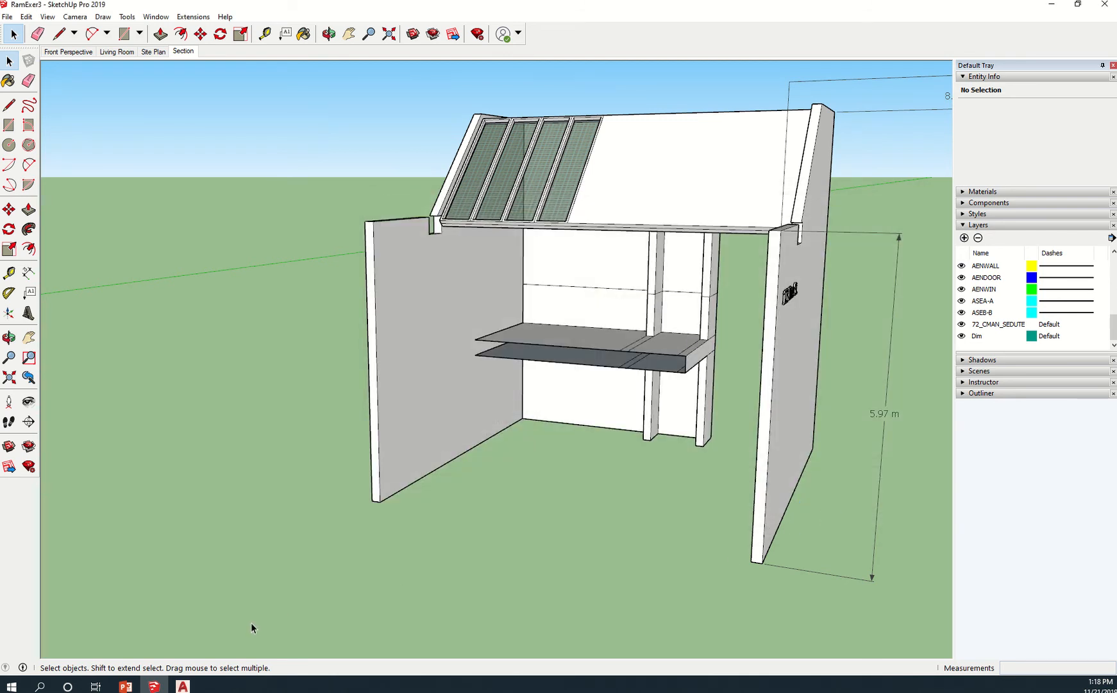
- Switch to AutoCAD and start a new drawing from the acadiso.dwt template
{"action": "left_click", "coordinate": [183, 685]}
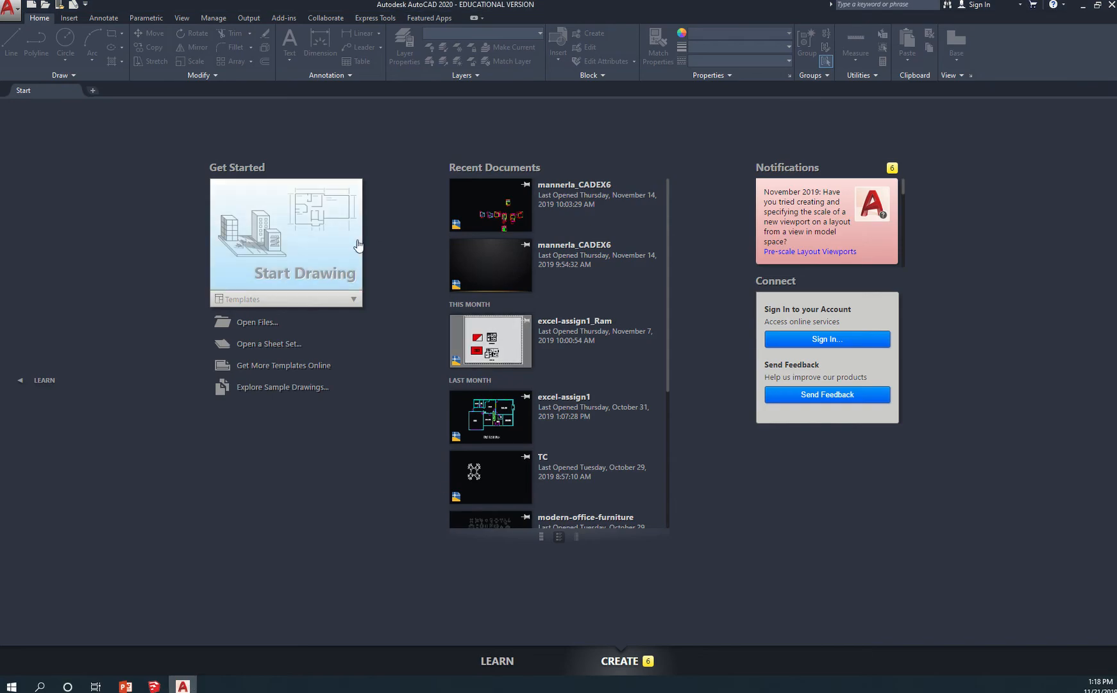
{"action": "left_click", "coordinate": [354, 299]}
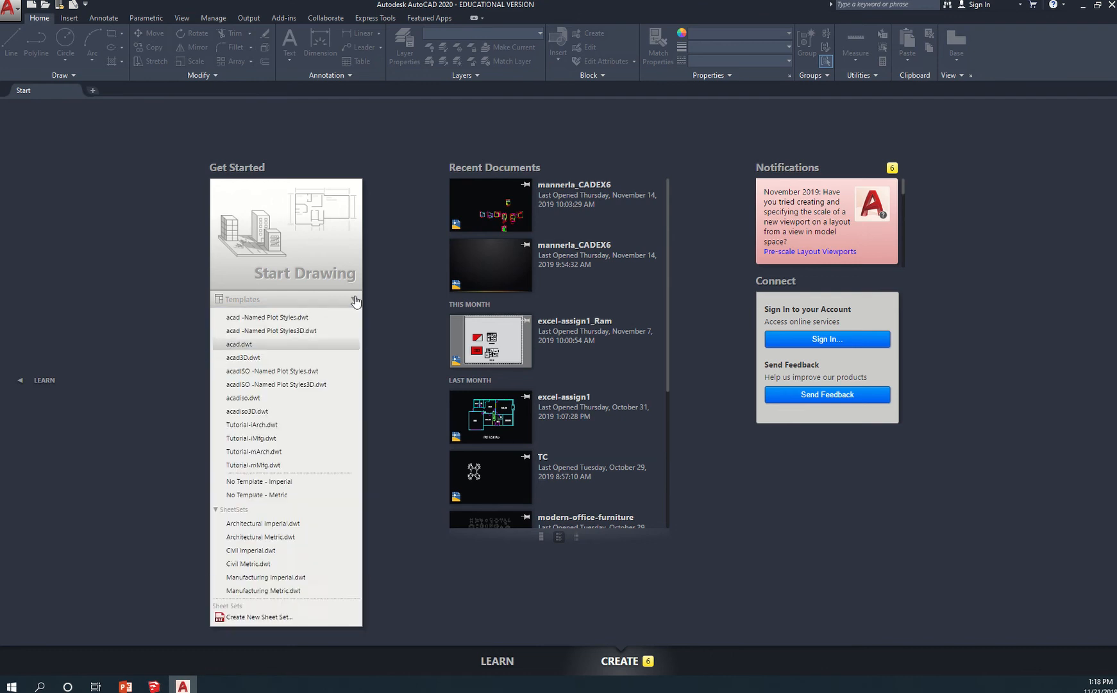
{"action": "left_click", "coordinate": [272, 401]}
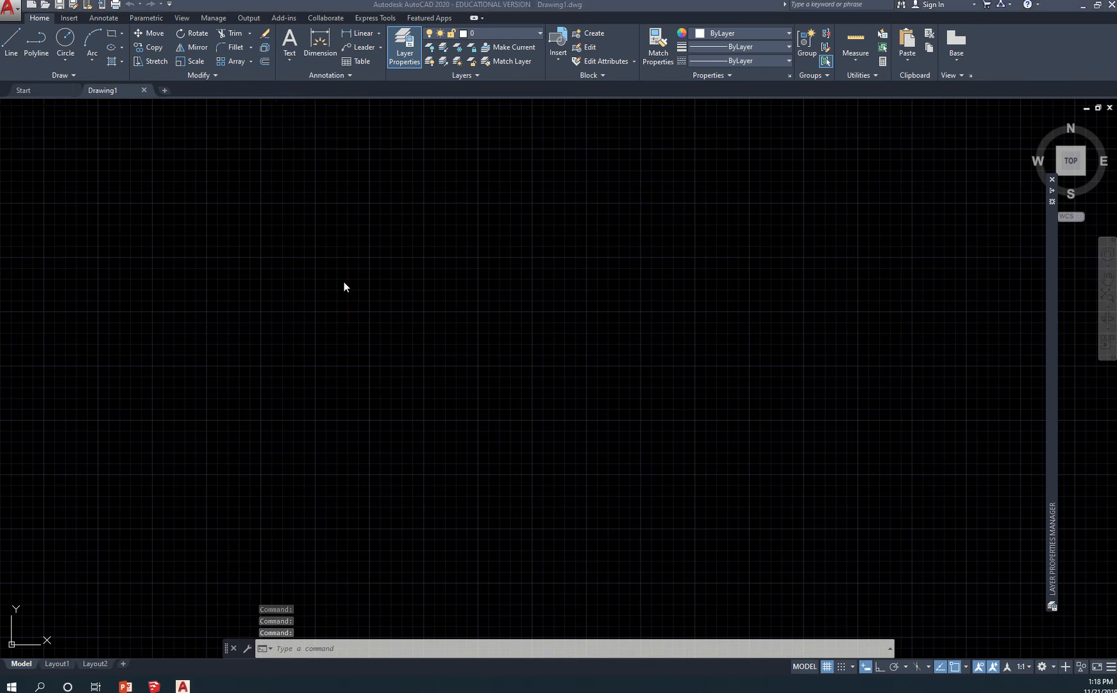
- Open File Explorer, go to the D: drive and select the RamExer3 image
{"action": "right_click", "coordinate": [14, 689]}
{"action": "left_click", "coordinate": [75, 616]}
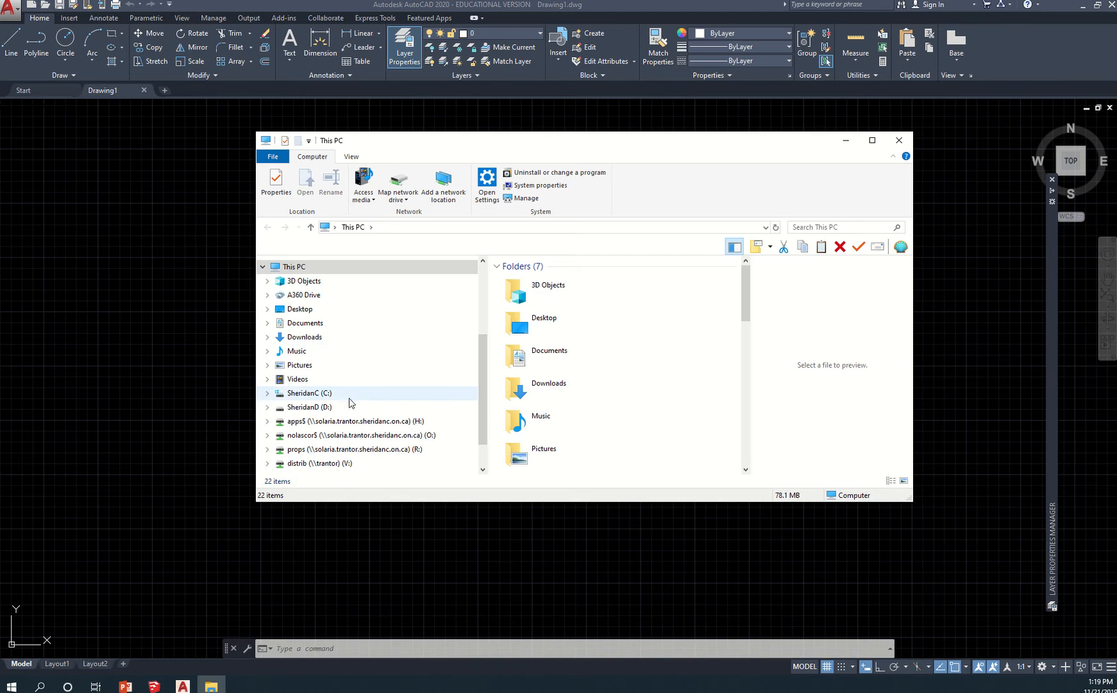
{"action": "left_click", "coordinate": [347, 412]}
{"action": "scroll", "coordinate": [577, 372], "scroll_direction": "down", "scroll_amount": 5}
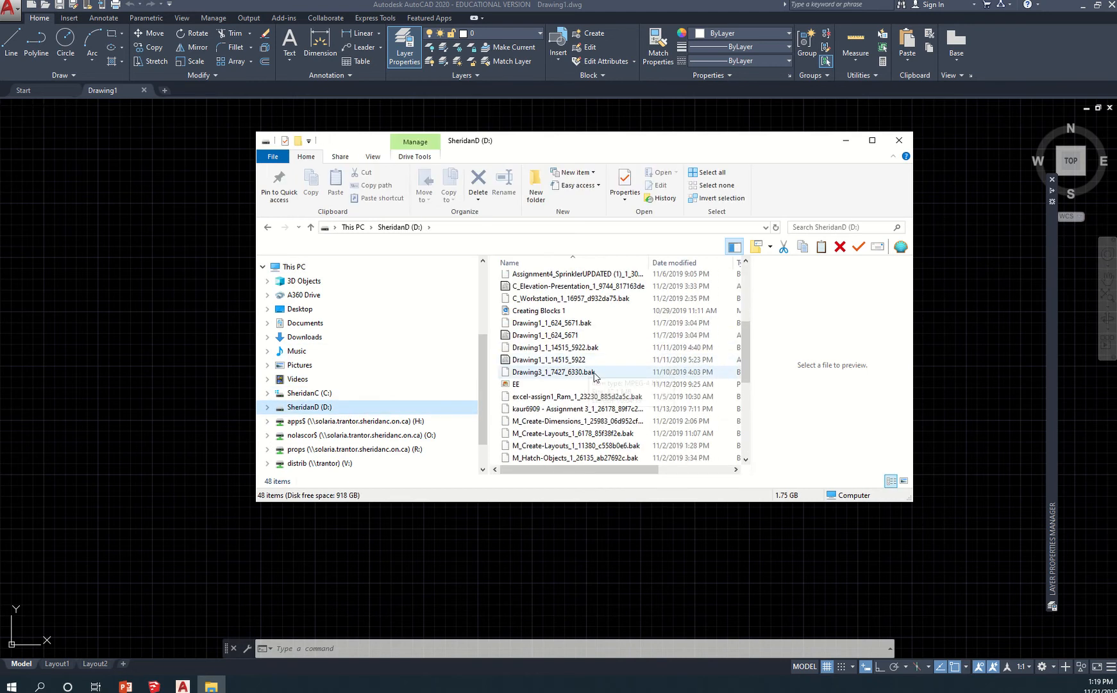
{"action": "scroll", "coordinate": [573, 392], "scroll_direction": "down", "scroll_amount": 5}
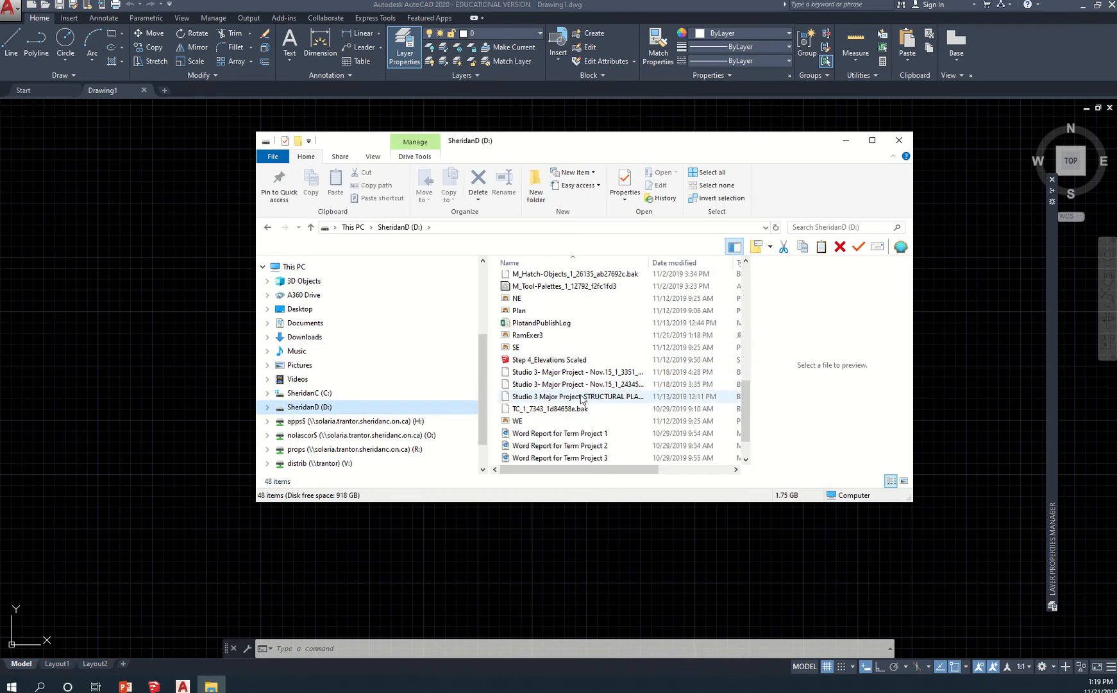
{"action": "scroll", "coordinate": [574, 421], "scroll_direction": "down", "scroll_amount": 2}
{"action": "scroll", "coordinate": [568, 406], "scroll_direction": "up", "scroll_amount": 1}
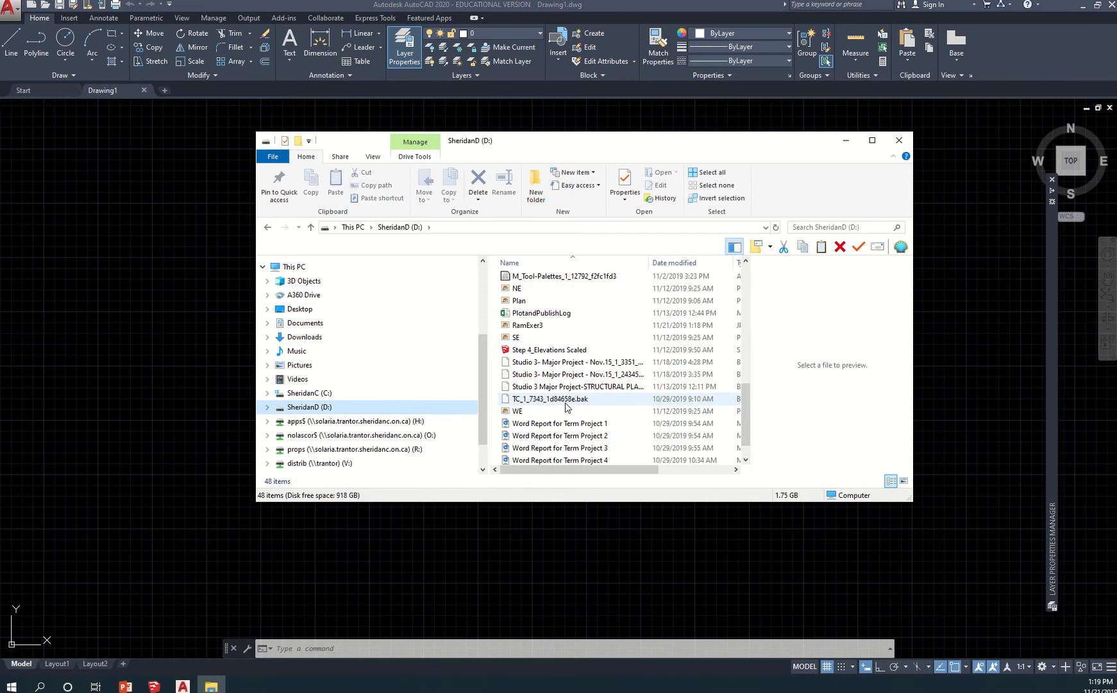
{"action": "left_click", "coordinate": [581, 326]}
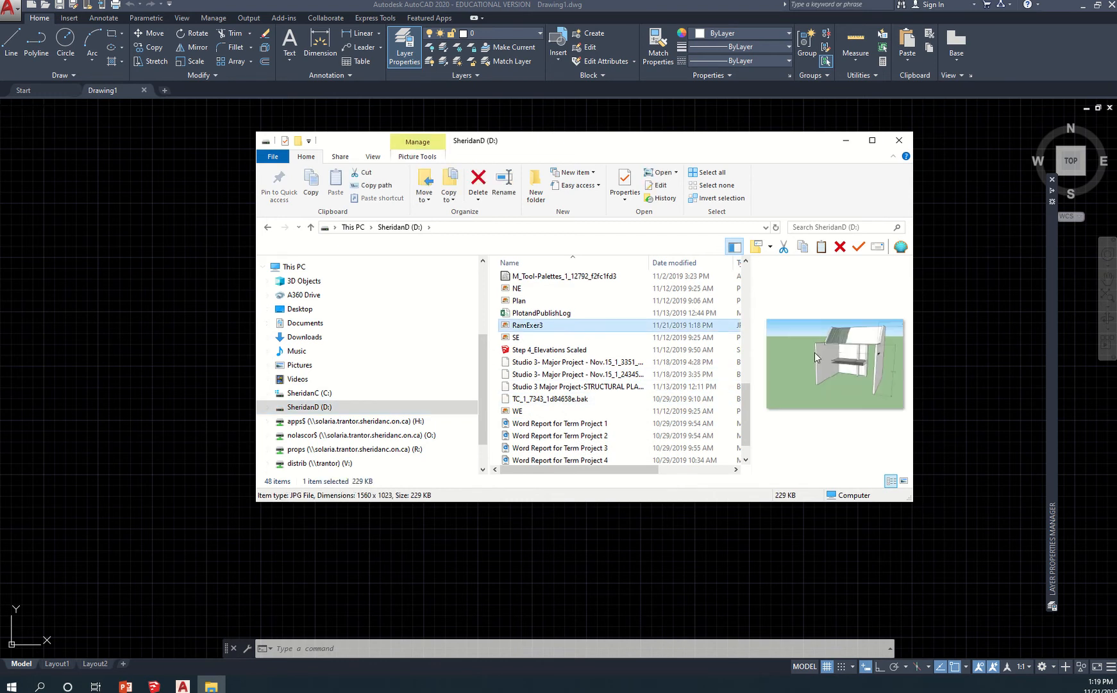
- Open the RamExer3 image in Paint and copy the entire picture
{"action": "right_click", "coordinate": [553, 327]}
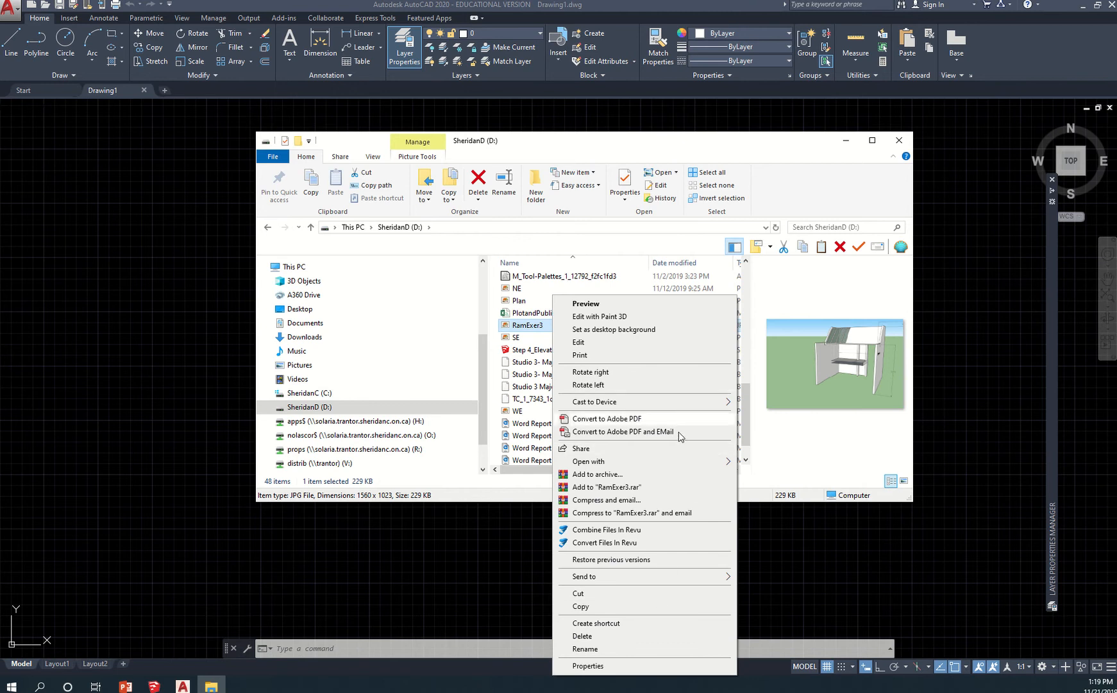
{"action": "mouse_move", "coordinate": [680, 461]}
{"action": "left_click", "coordinate": [772, 462]}
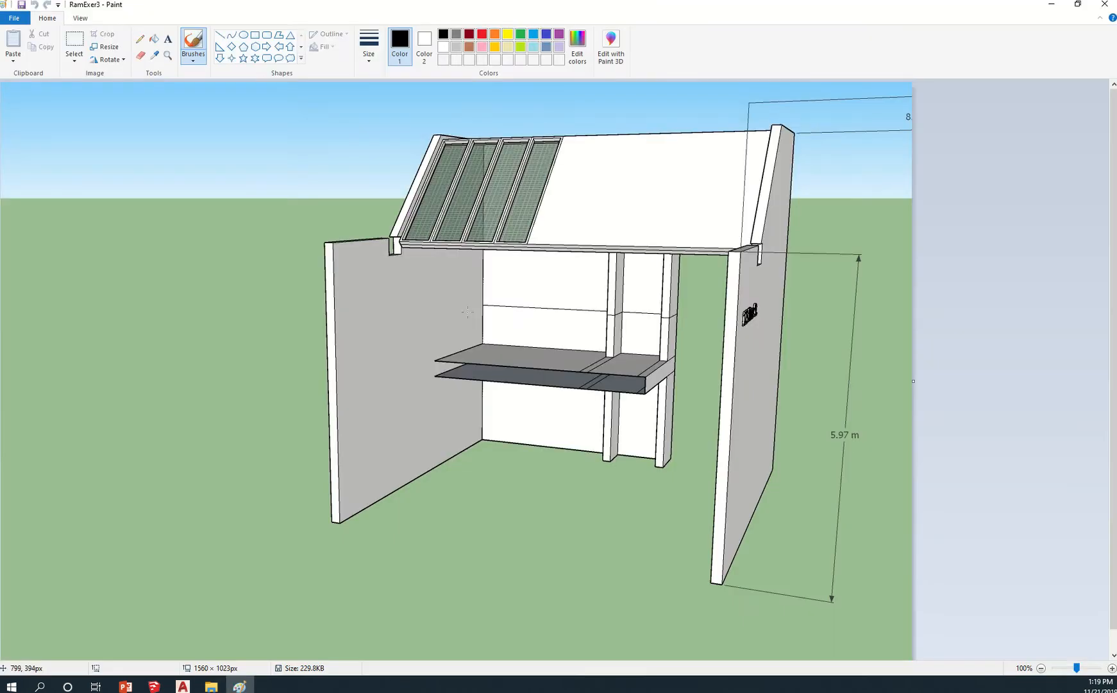
{"action": "key", "text": "ctrl+a"}
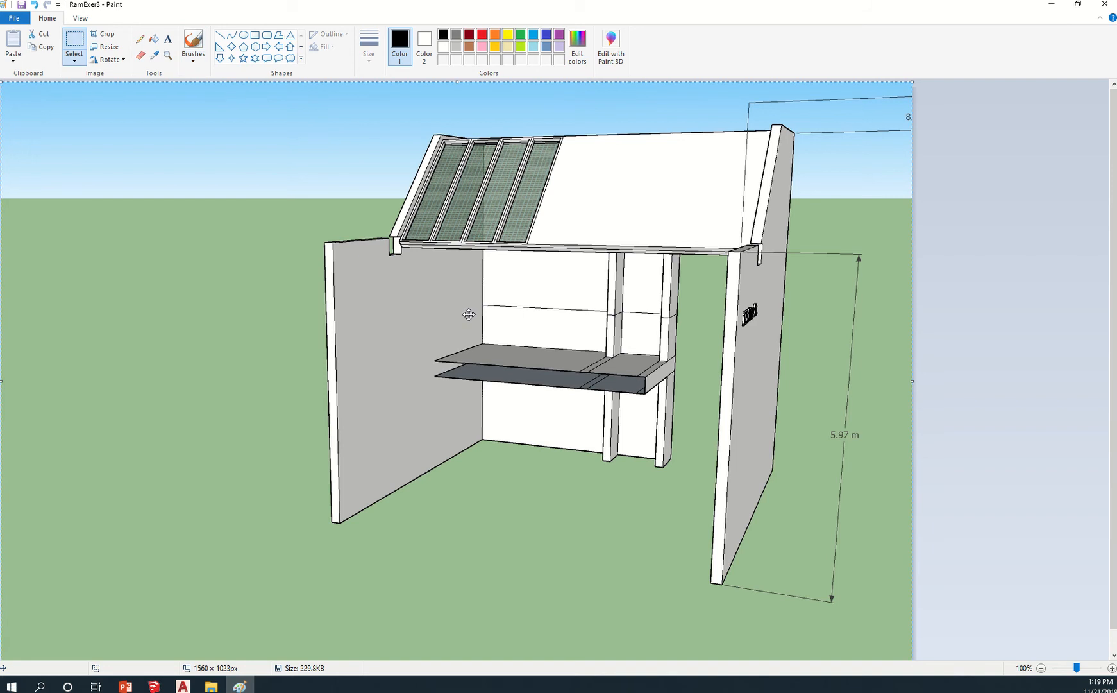
{"action": "key", "text": "ctrl+c"}
- Return to AutoCAD and use Paste Special to insert the copied image as a Paintbrush Picture near the middle of the drawing
{"action": "key", "text": "alt+Tab"}
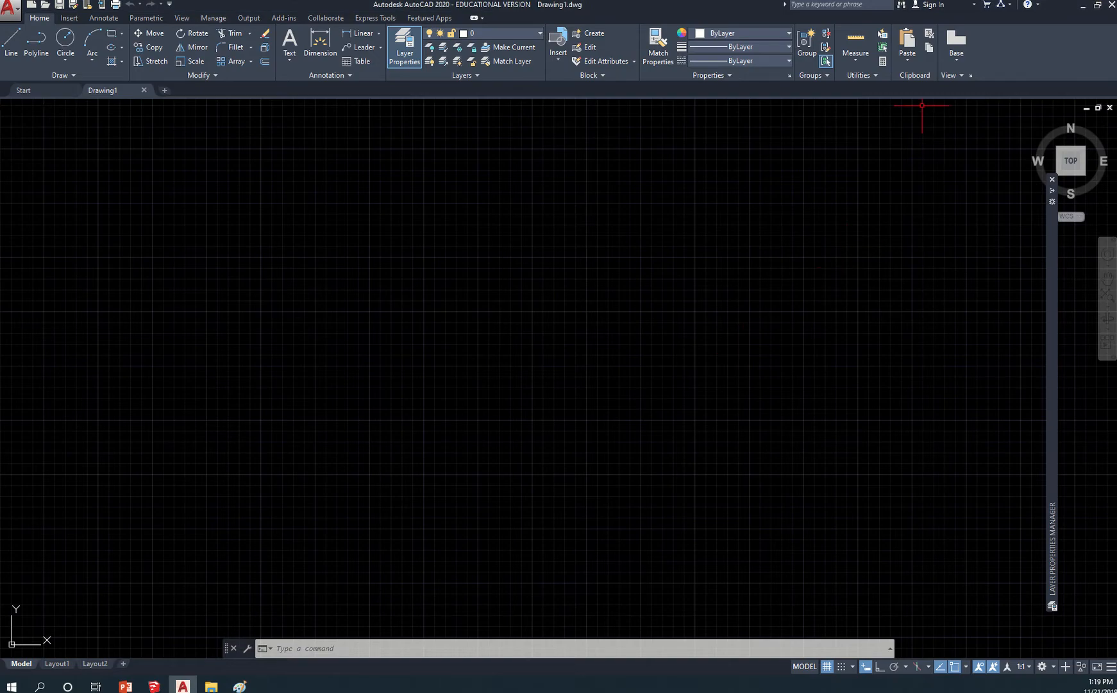
{"action": "left_click", "coordinate": [912, 61]}
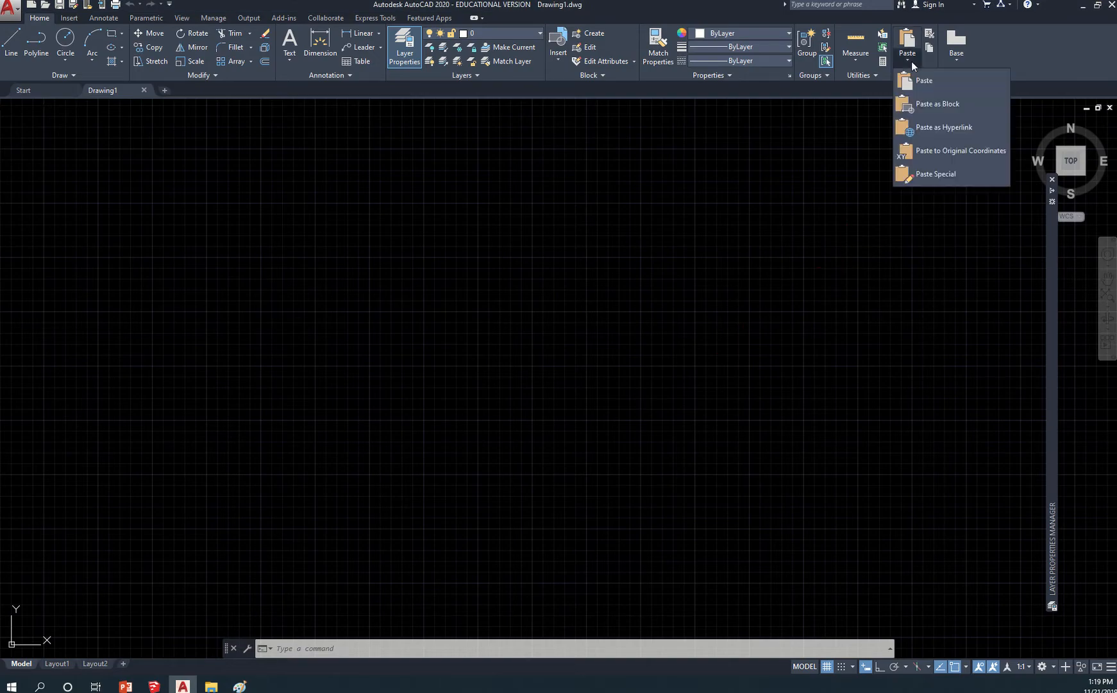
{"action": "left_click", "coordinate": [965, 173]}
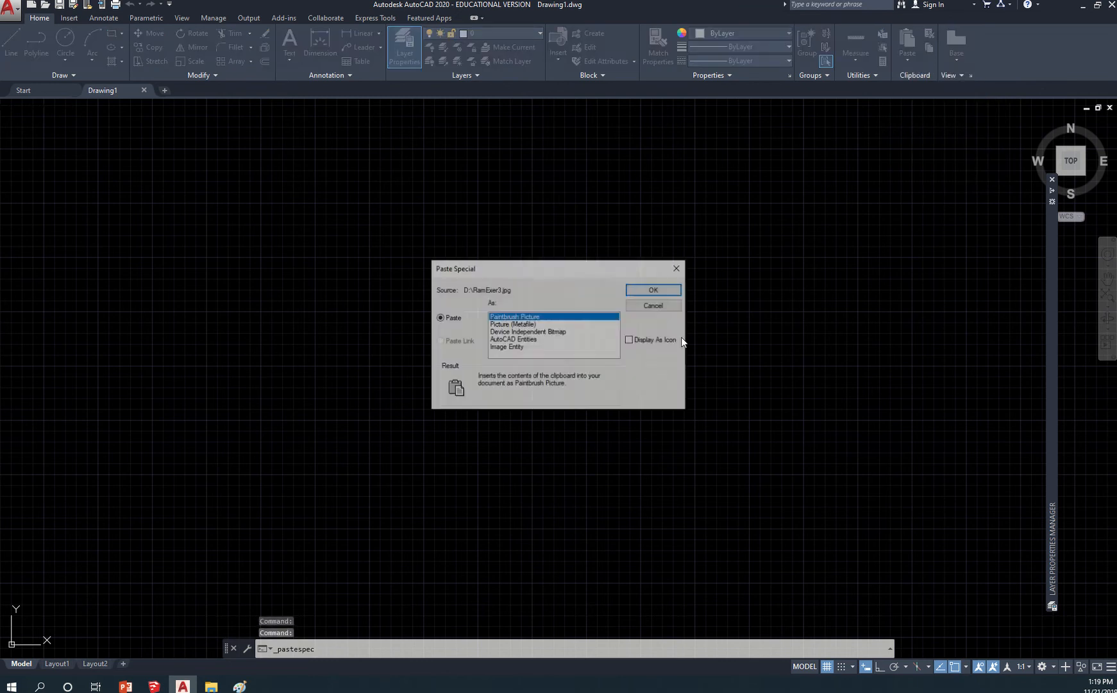
{"action": "left_click", "coordinate": [656, 292]}
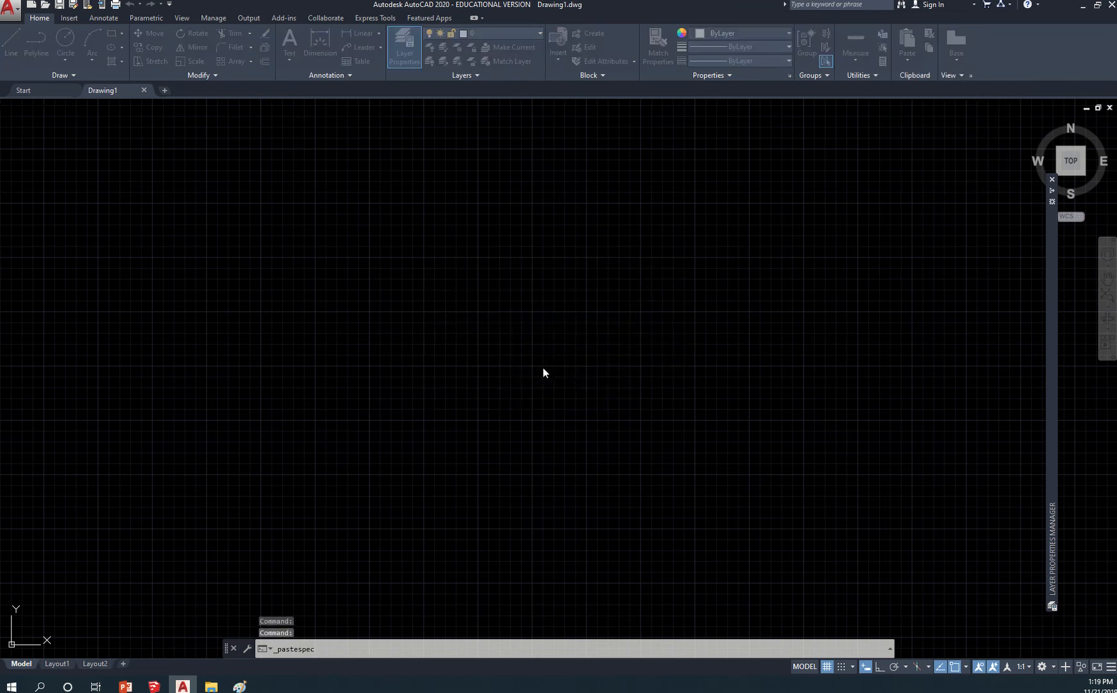
{"action": "left_click", "coordinate": [486, 407]}
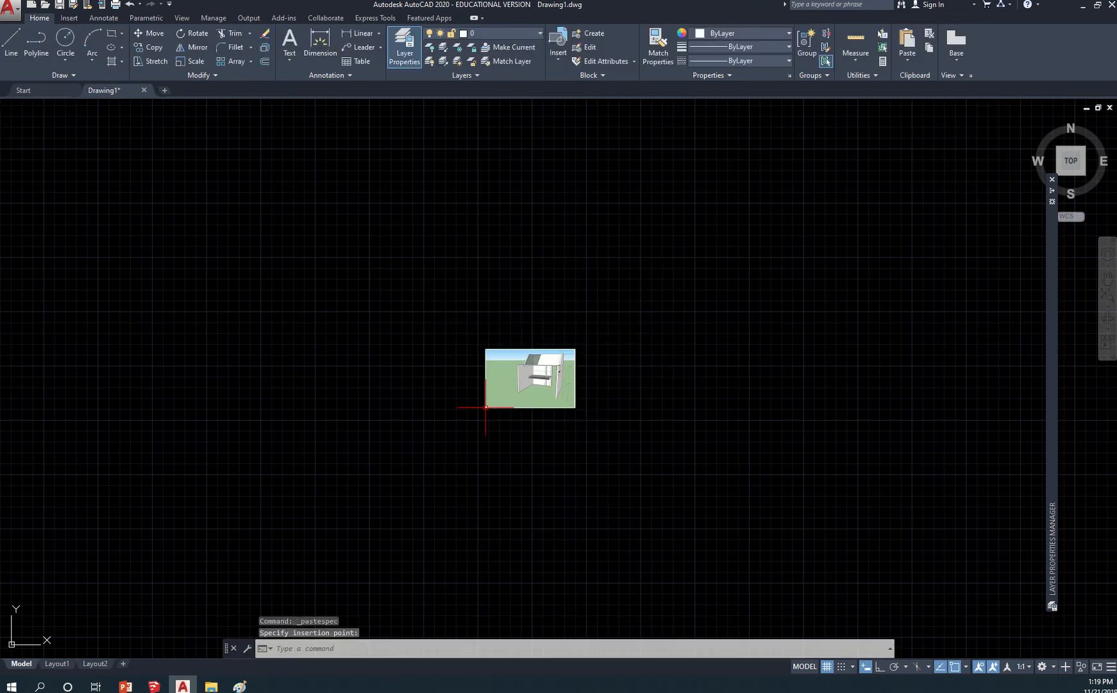
- Enlarge the pasted picture to nearly four times its width by stretching its upper-right corner grip outward
{"action": "left_click", "coordinate": [550, 373]}
{"action": "left_click", "coordinate": [575, 349]}
{"action": "left_click", "coordinate": [828, 222]}
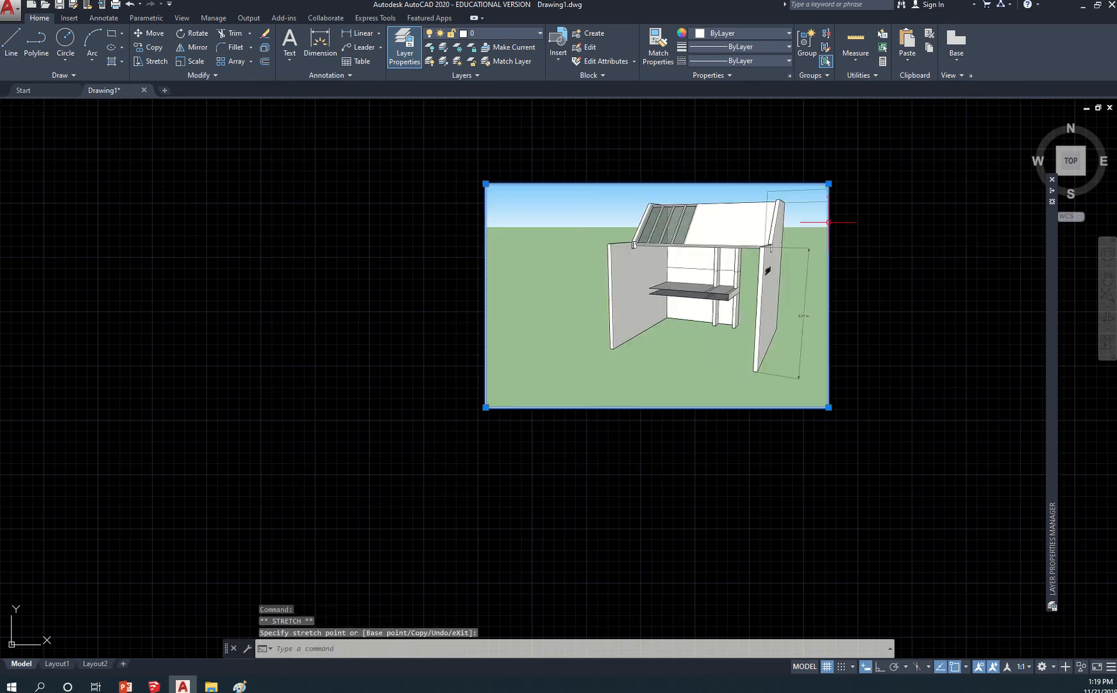
{"action": "scroll", "coordinate": [678, 465], "scroll_direction": "down", "scroll_amount": 6}
{"action": "scroll", "coordinate": [674, 426], "scroll_direction": "up", "scroll_amount": 4}
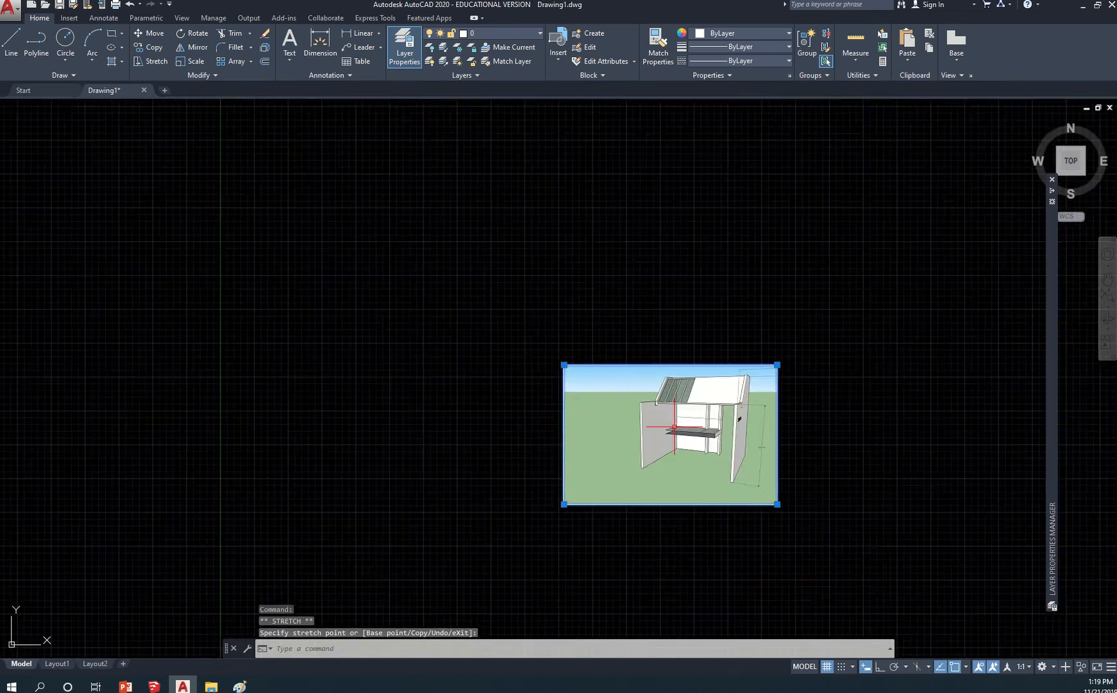
{"action": "scroll", "coordinate": [674, 426], "scroll_direction": "up", "scroll_amount": 6}
{"action": "scroll", "coordinate": [684, 448], "scroll_direction": "down", "scroll_amount": 2}
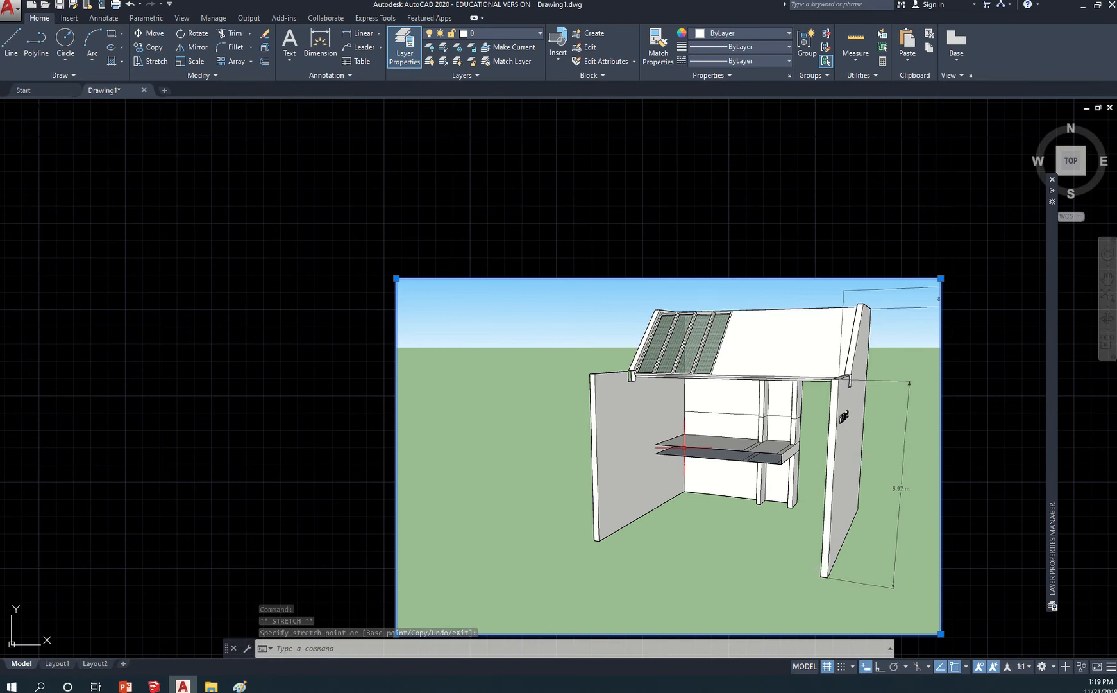
- Switch to SketchUp and set up a 2D graphic export of RamExer3 to the D: drive as an AutoCAD DWG file
{"action": "key", "text": "alt+Tab"}
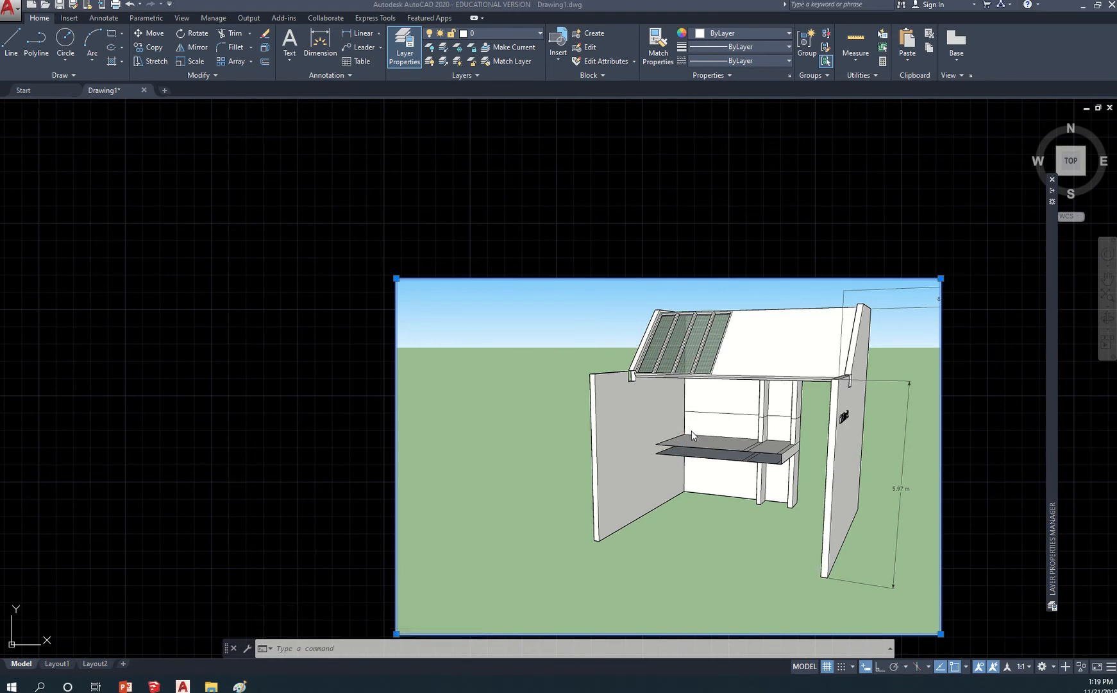
{"action": "key", "text": "alt+Tab"}
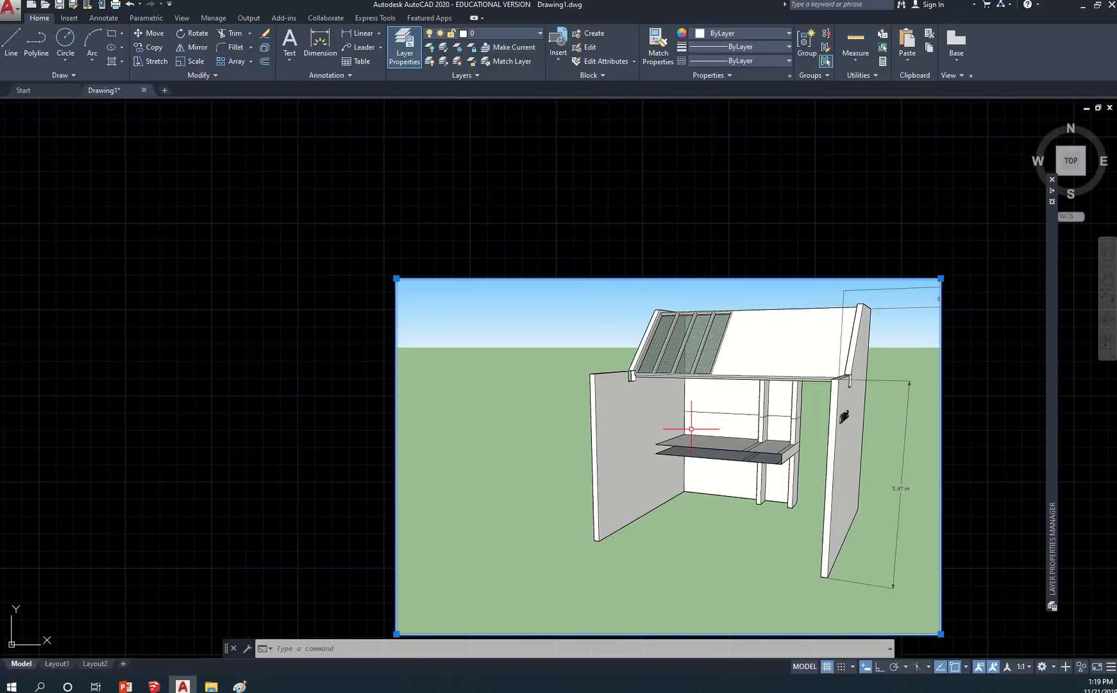
{"action": "key", "text": "alt+Tab"}
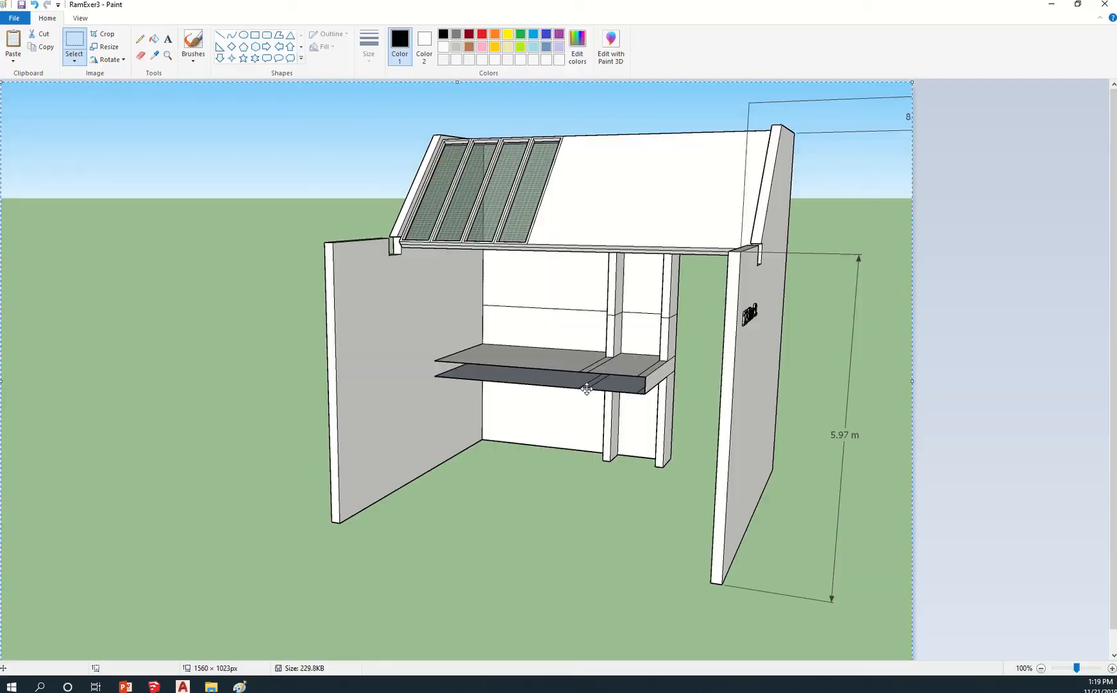
{"action": "key", "text": "alt+Tab"}
{"action": "key", "text": "alt+Tab"}
{"action": "left_click", "coordinate": [7, 17]}
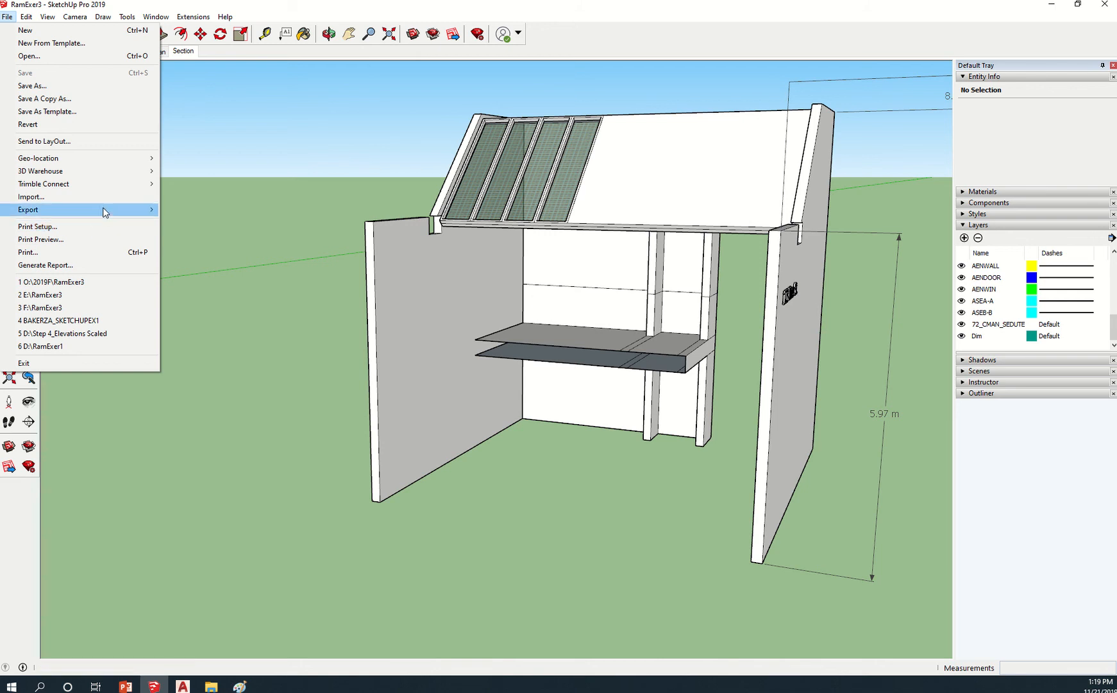
{"action": "mouse_move", "coordinate": [104, 210]}
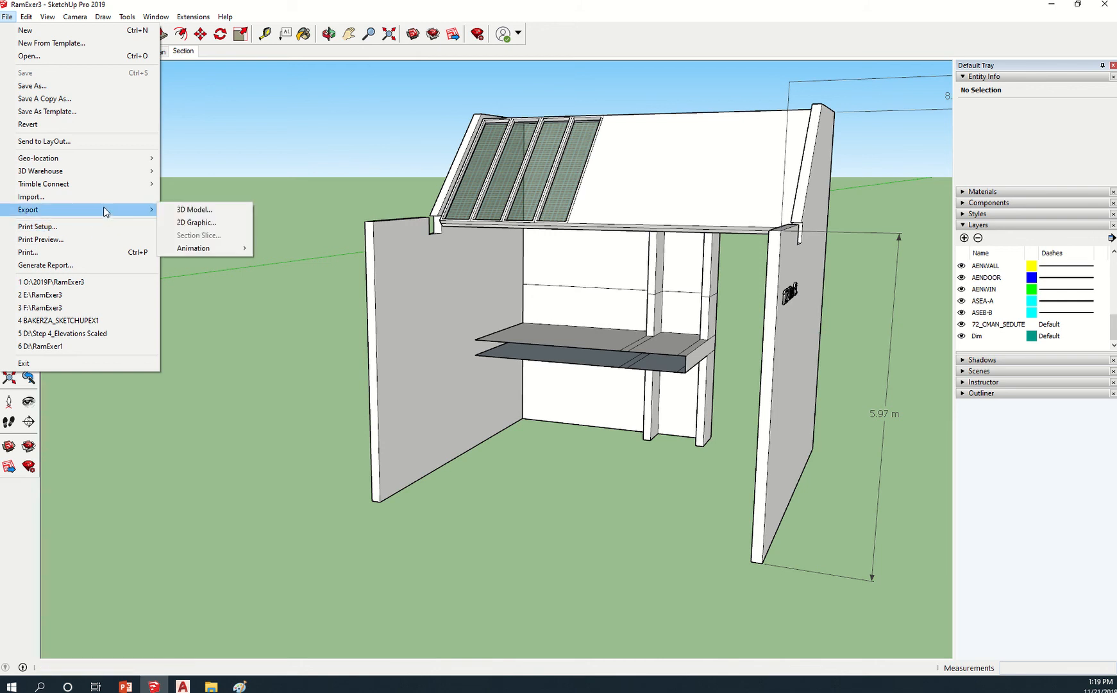
{"action": "left_click", "coordinate": [205, 223]}
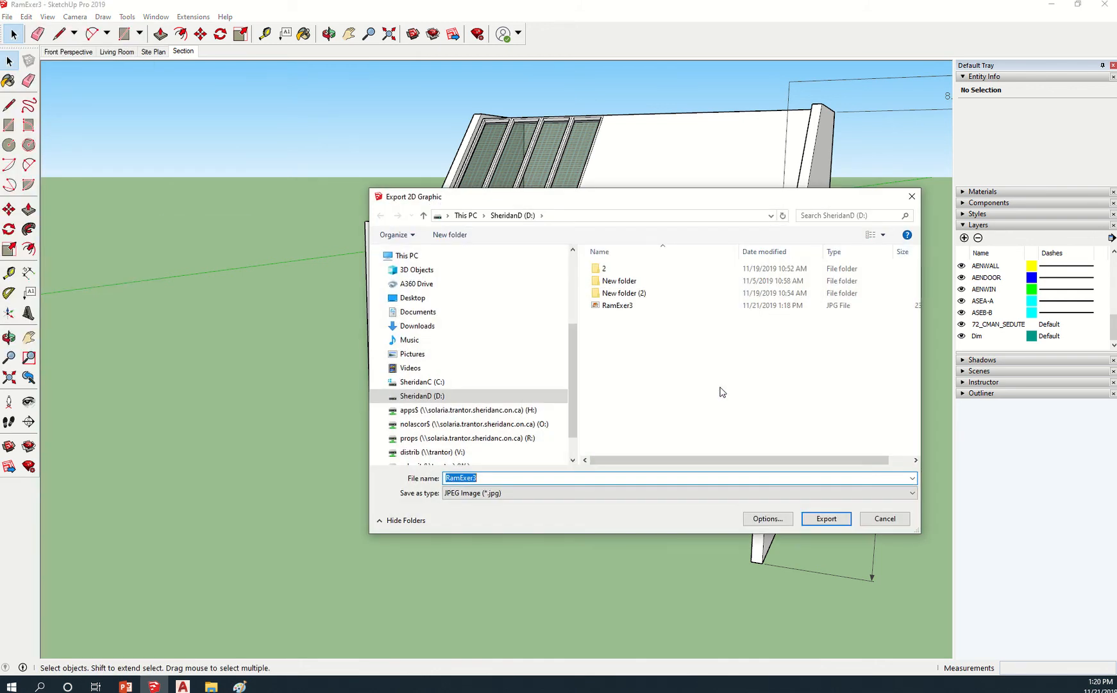
{"action": "left_click", "coordinate": [518, 492]}
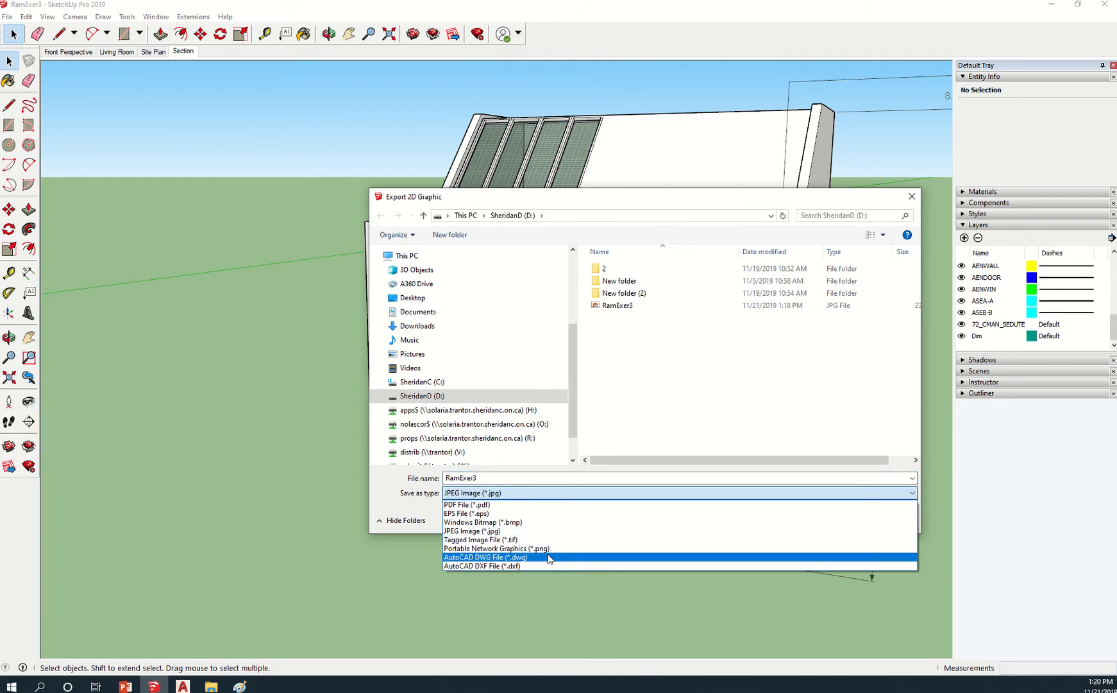
{"action": "left_click", "coordinate": [579, 561]}
{"action": "left_click", "coordinate": [539, 493]}
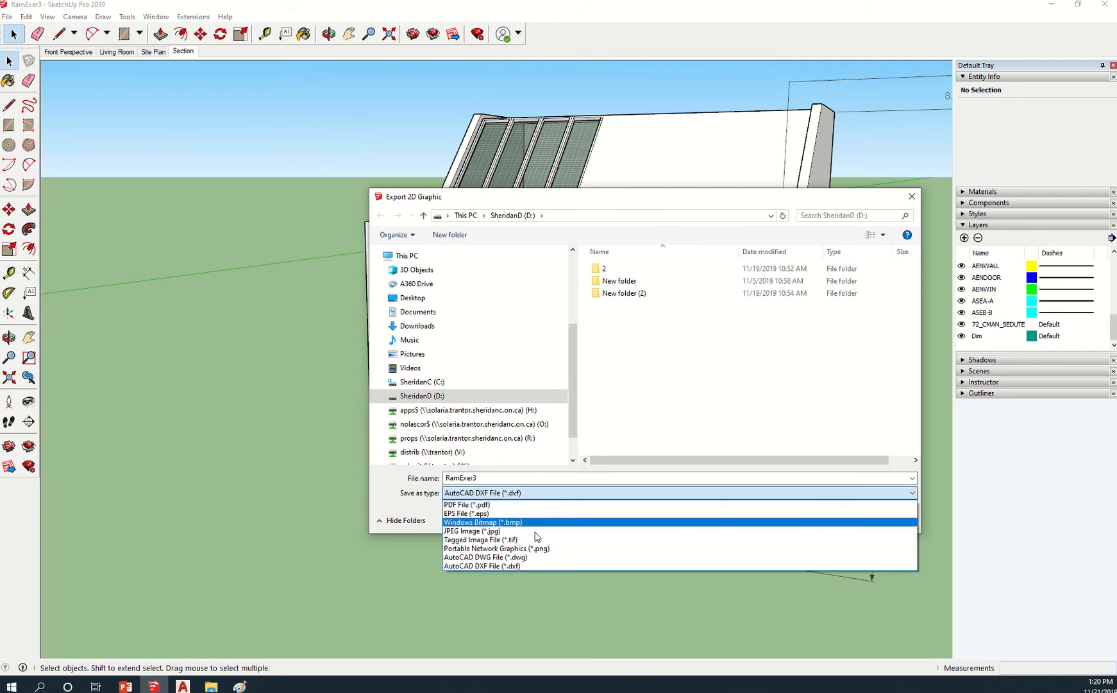
{"action": "left_click", "coordinate": [537, 558]}
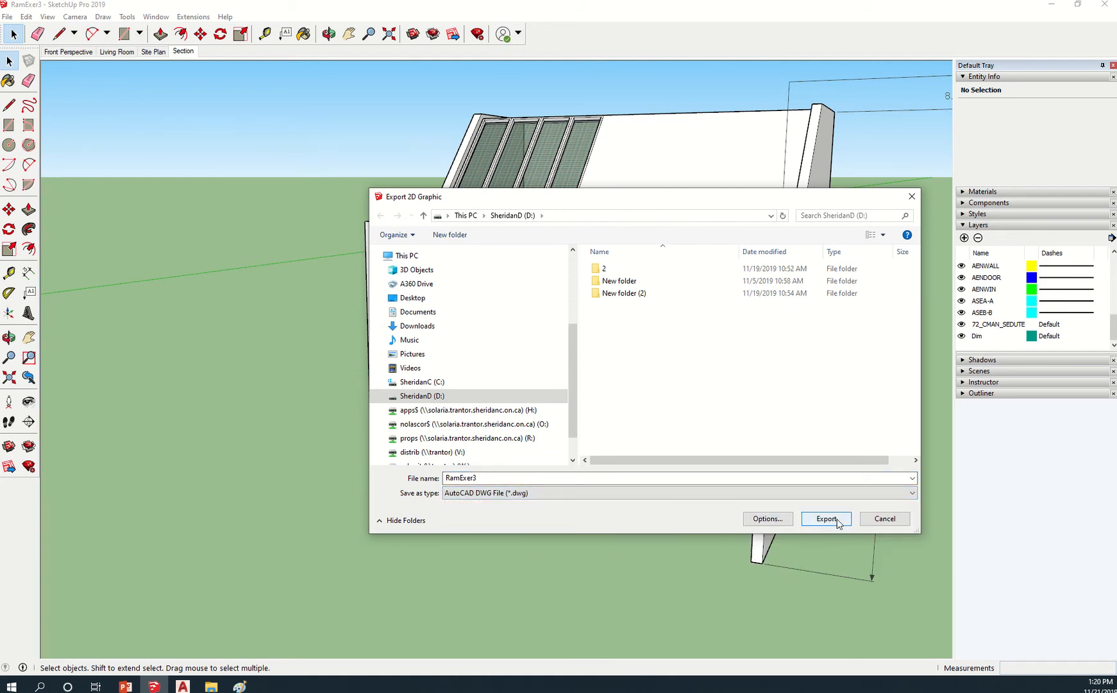
- Review the DWG hidden line options, accept them with AutoCAD version Release 14, and export the RamExer3 file
{"action": "left_click", "coordinate": [767, 518]}
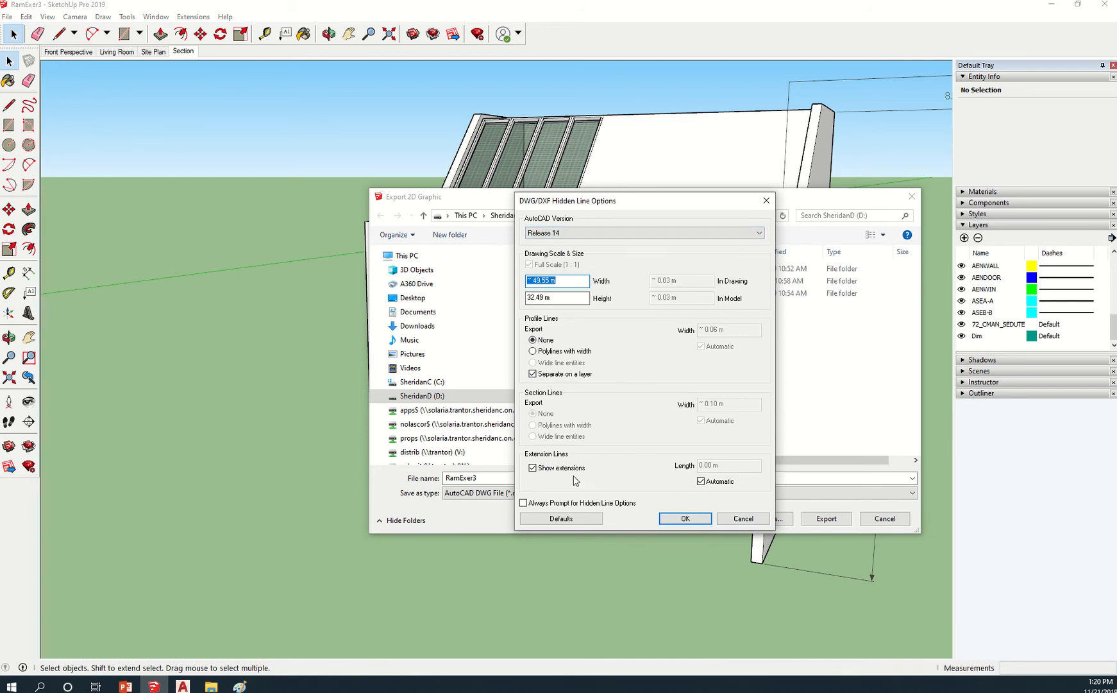
{"action": "left_click", "coordinate": [685, 519]}
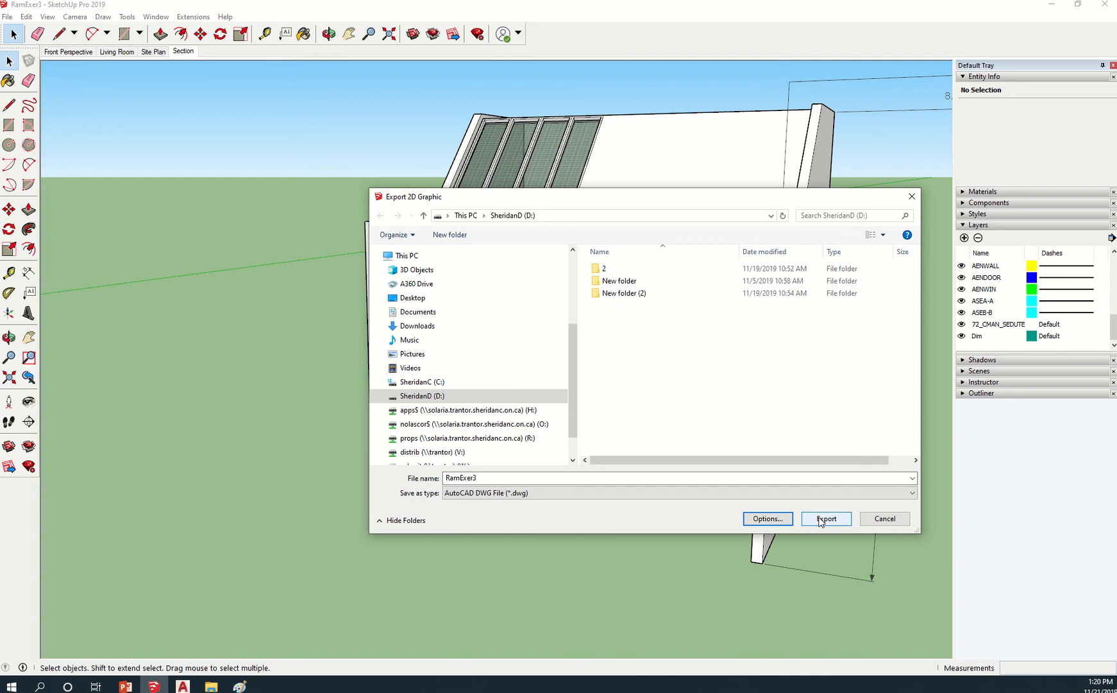
{"action": "left_click", "coordinate": [822, 520]}
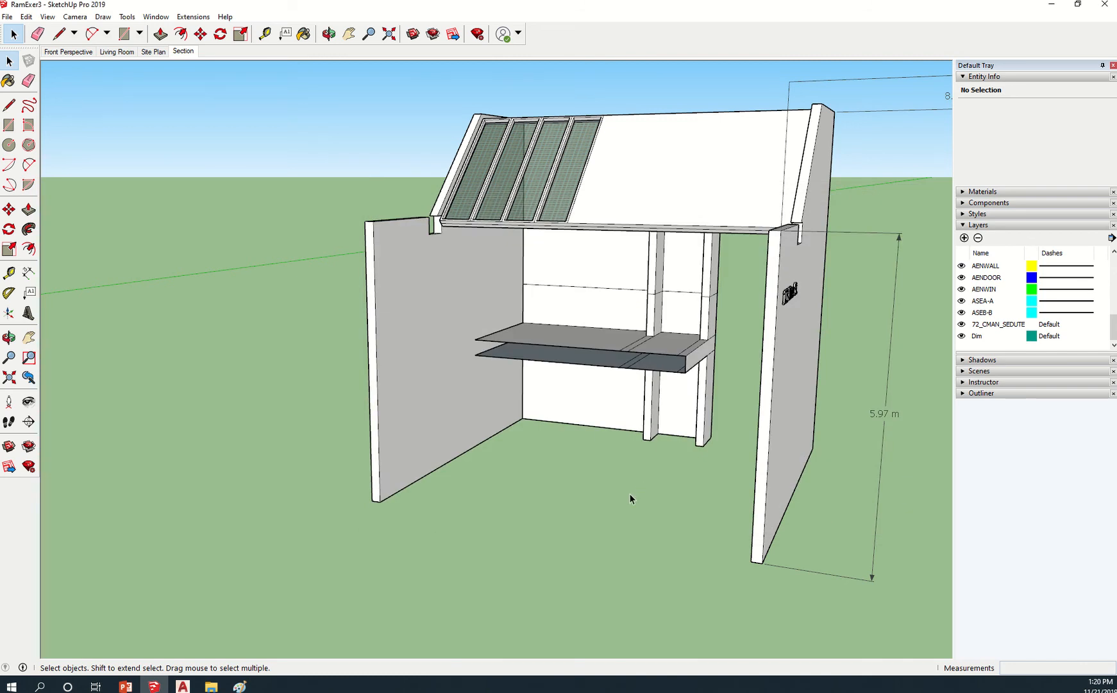
- Locate the exported RamExer3 DWG file on the D: drive in File Explorer
{"action": "left_click", "coordinate": [214, 686]}
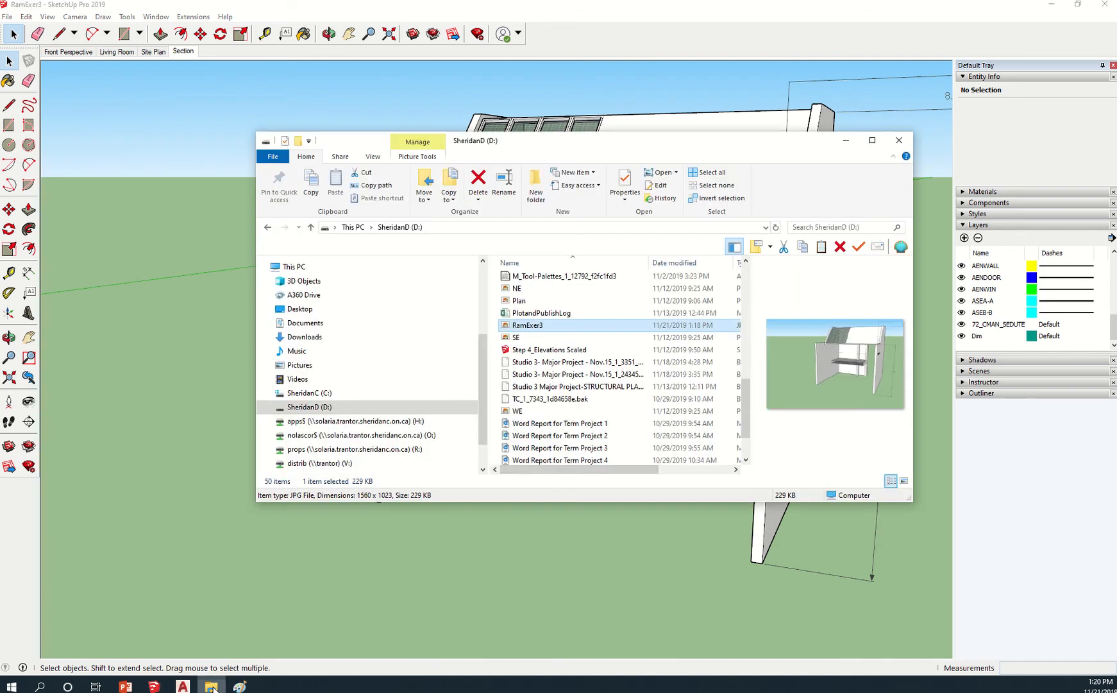
{"action": "scroll", "coordinate": [609, 434], "scroll_direction": "down", "scroll_amount": 2}
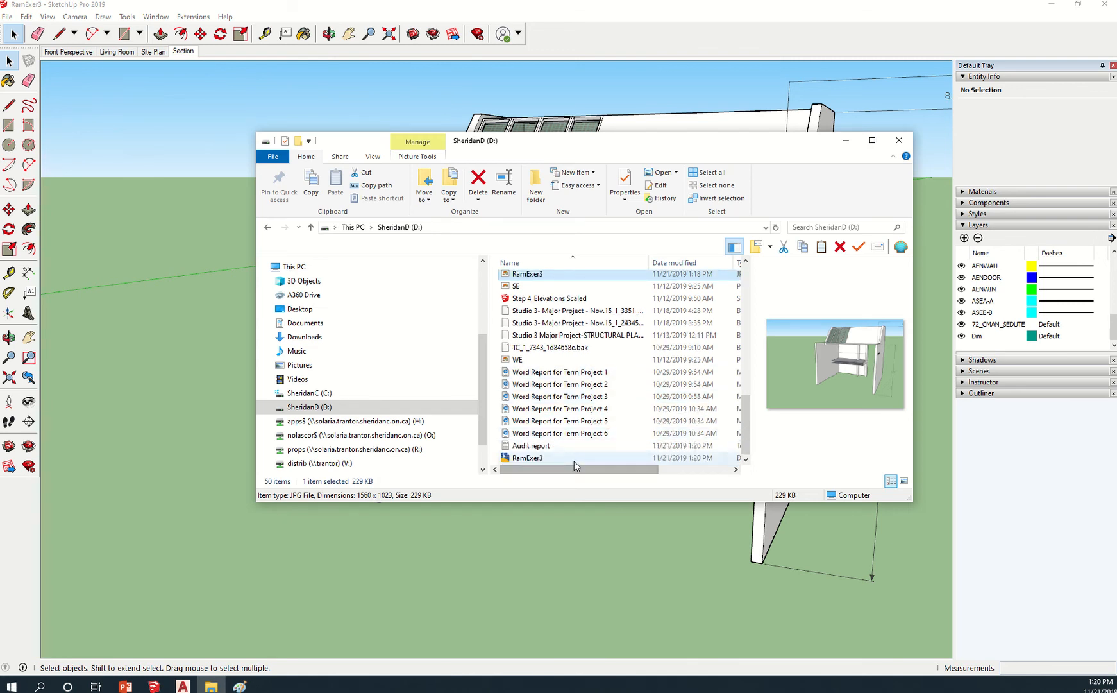
{"action": "left_click", "coordinate": [551, 459]}
{"action": "double_click", "coordinate": [551, 462]}
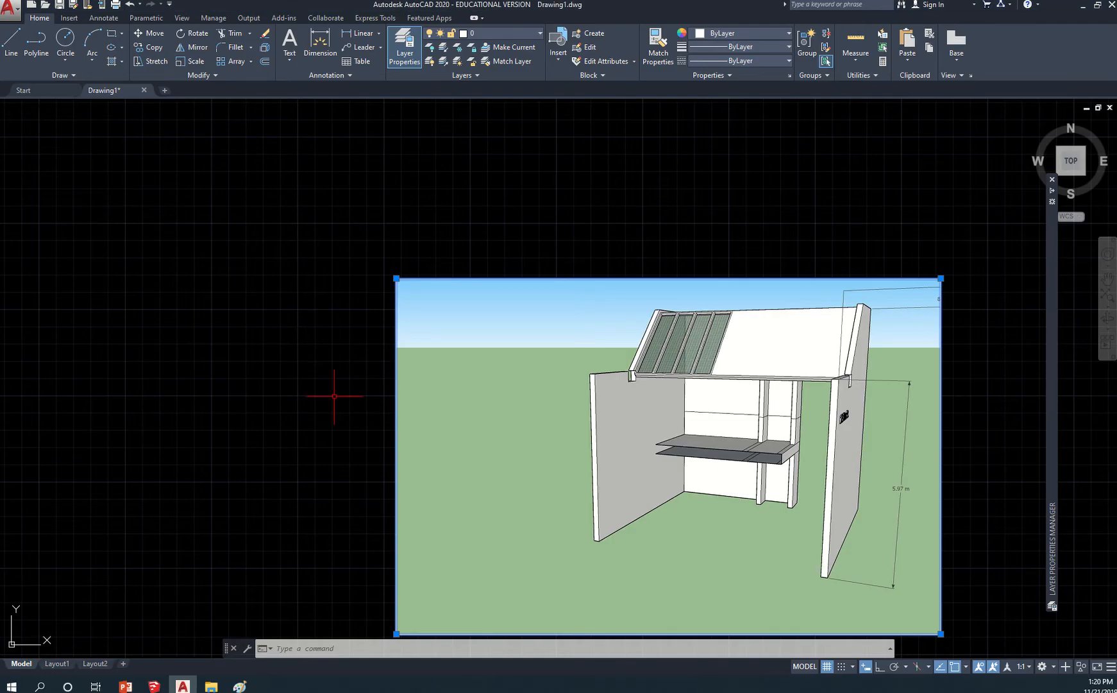
- Return to AutoCAD, start the Insert command and load RamExer3.dwg from the D: drive as the block source
{"action": "scroll", "coordinate": [337, 391], "scroll_direction": "down", "scroll_amount": 5}
{"action": "middle_click_drag", "start_coordinate": [729, 442], "coordinate": [688, 418]}
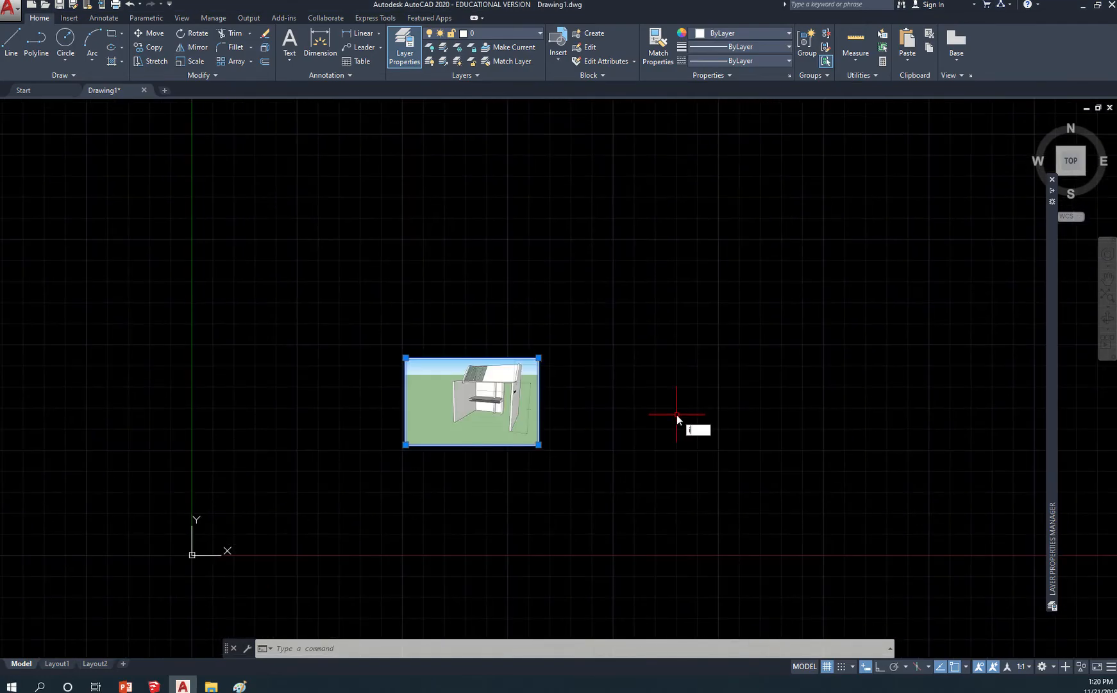
{"action": "key", "text": "Return"}
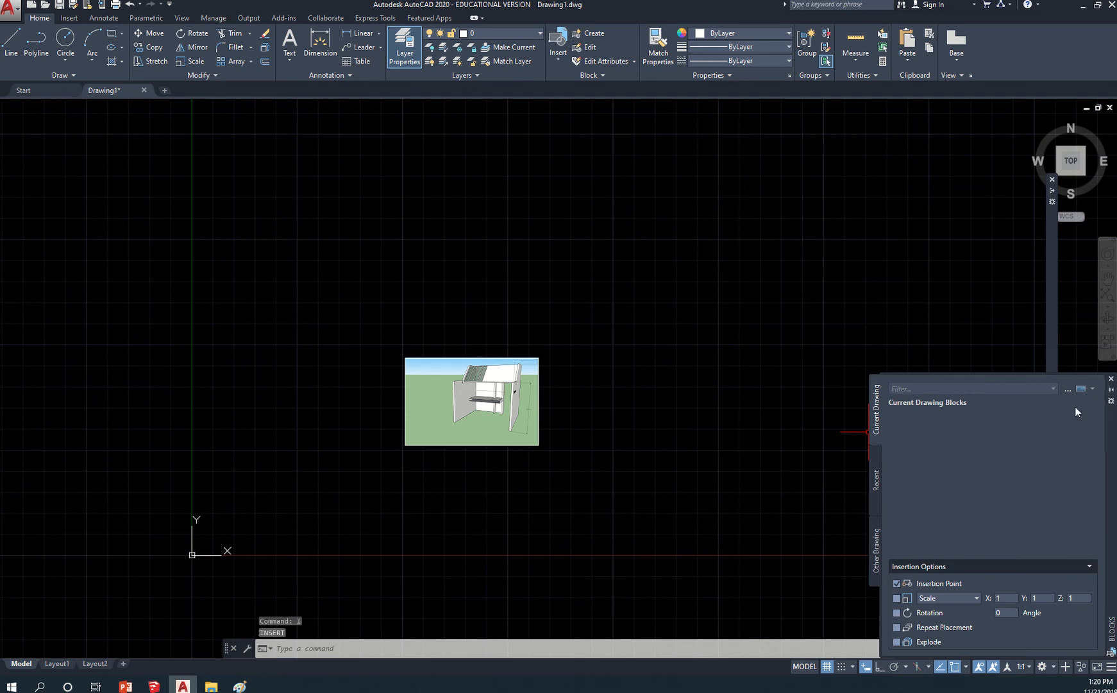
{"action": "left_click", "coordinate": [1068, 389]}
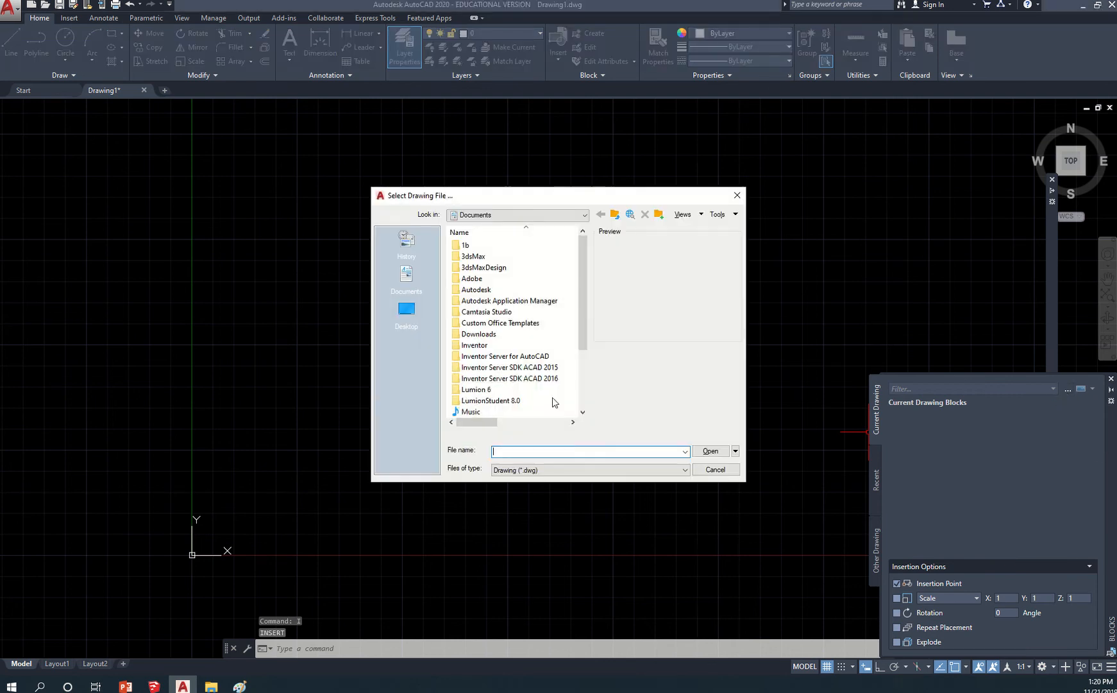
{"action": "left_click", "coordinate": [528, 217]}
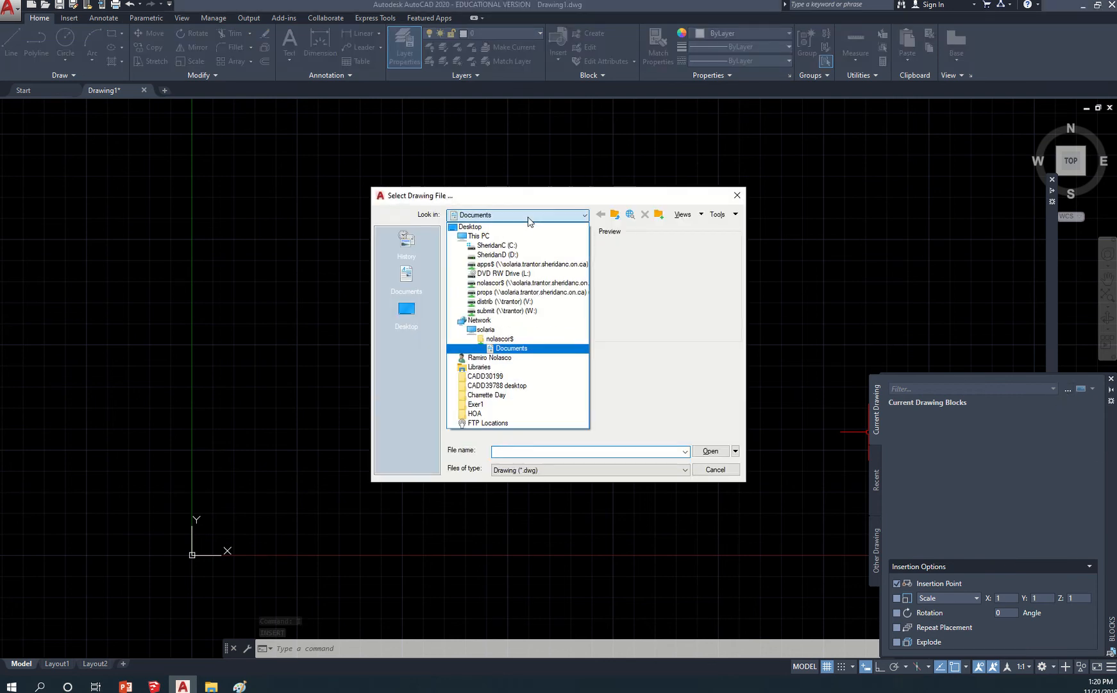
{"action": "left_click", "coordinate": [501, 254]}
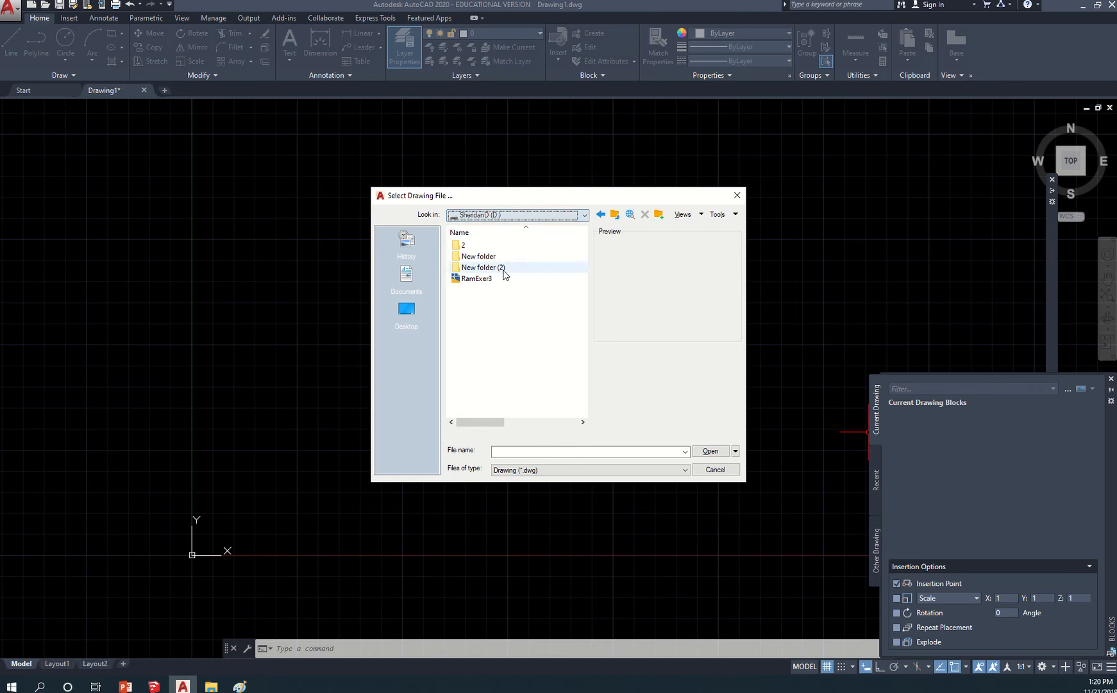
{"action": "left_click", "coordinate": [477, 281]}
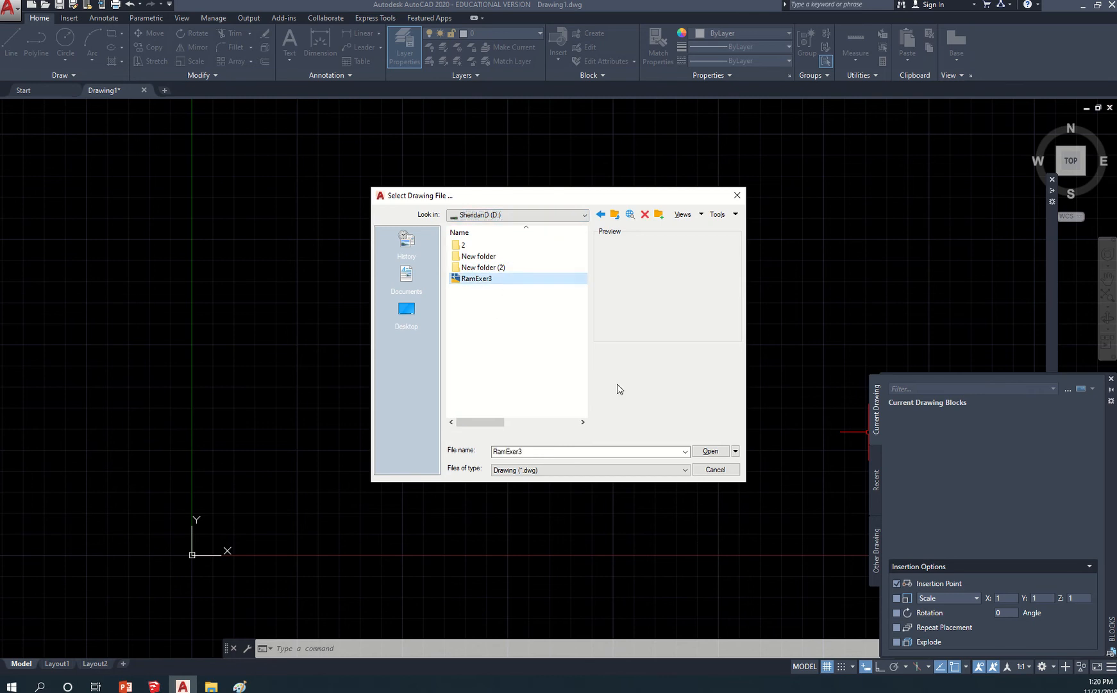
{"action": "left_click", "coordinate": [710, 451]}
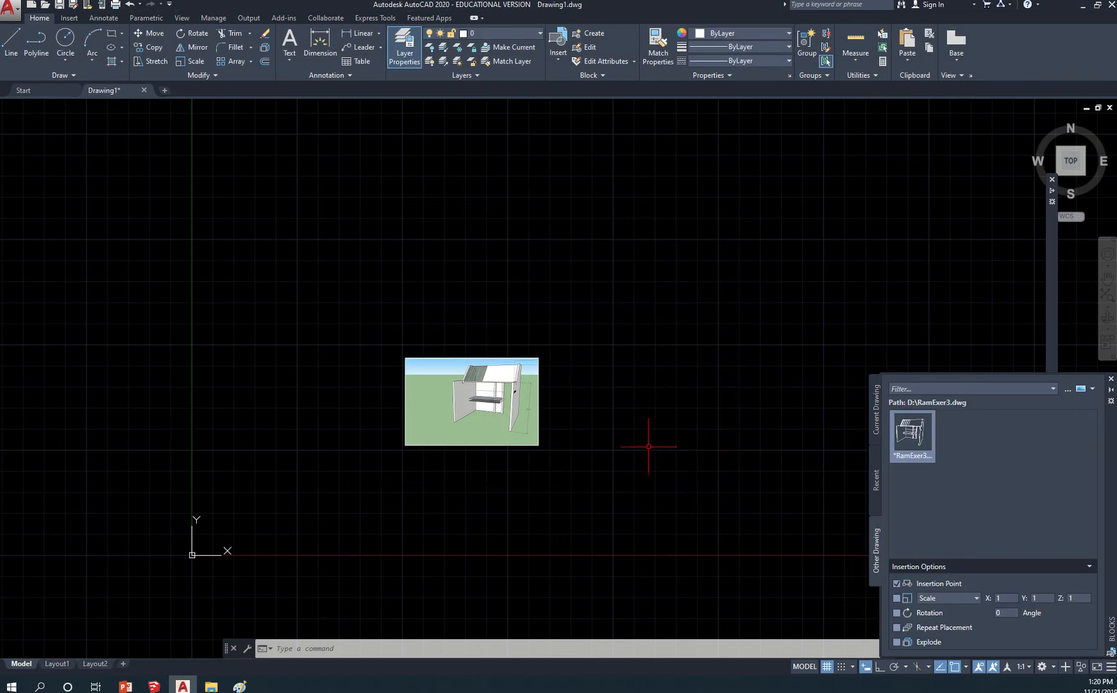
- Insert the RamExer3 block into the drawing near the pasted picture
{"action": "left_click_drag", "start_coordinate": [913, 441], "coordinate": [639, 317]}
{"action": "scroll", "coordinate": [678, 406], "scroll_direction": "down", "scroll_amount": 12}
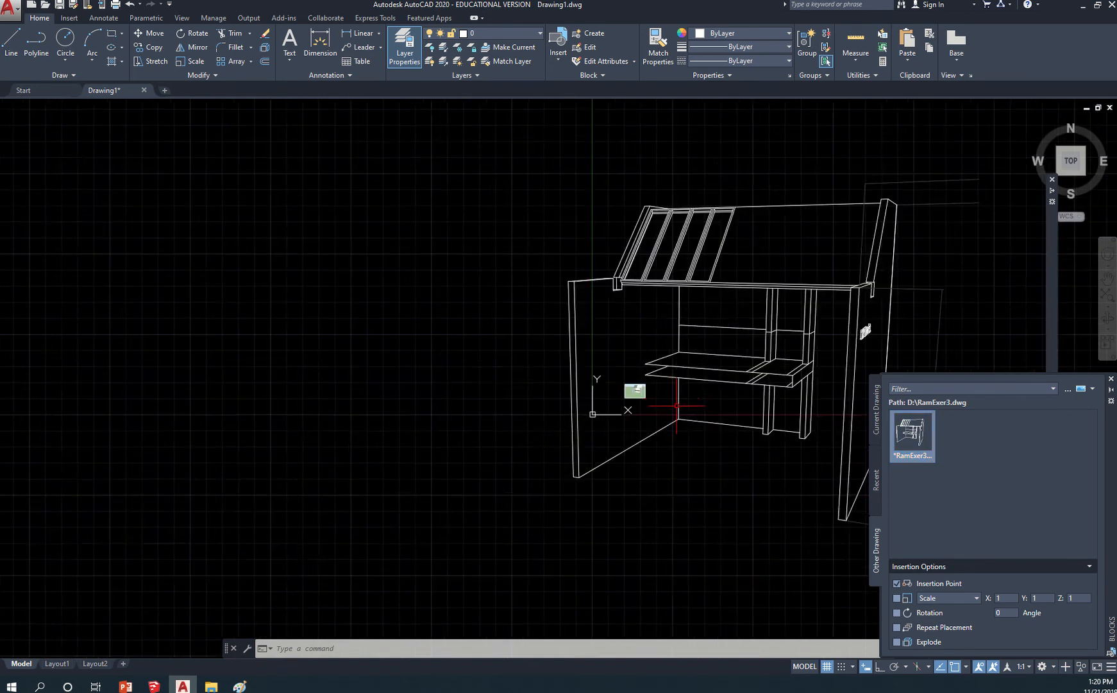
{"action": "scroll", "coordinate": [704, 399], "scroll_direction": "up", "scroll_amount": 6}
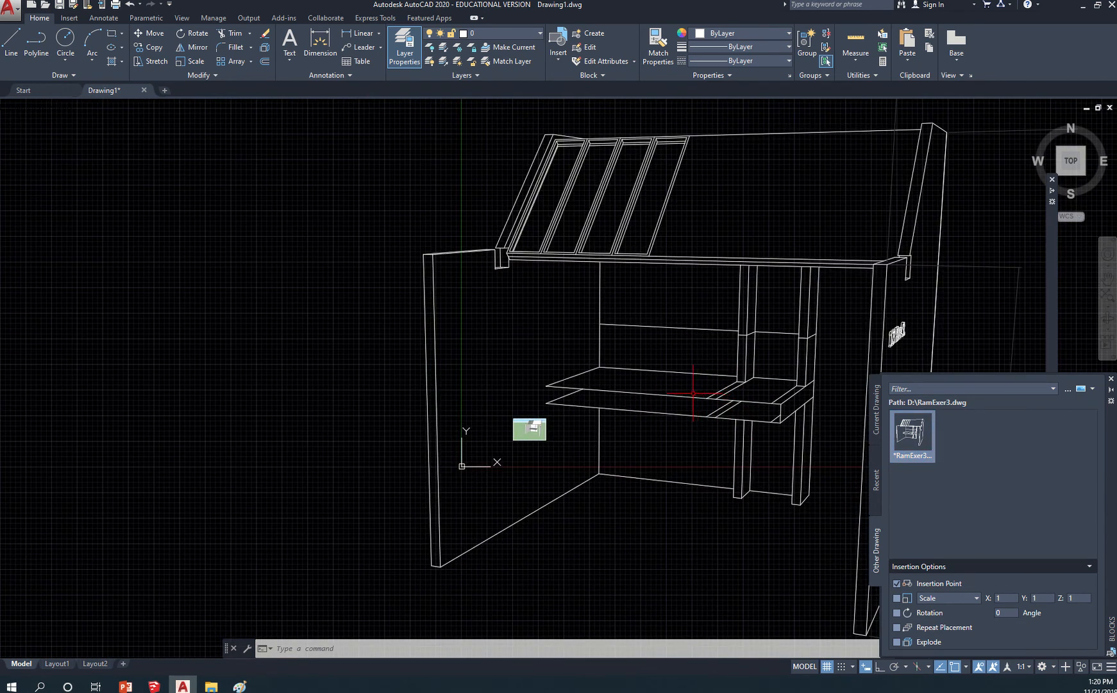
{"action": "type", "text": "m"}
{"action": "key", "text": "Return"}
{"action": "left_click", "coordinate": [693, 399]}
{"action": "left_click", "coordinate": [735, 443]}
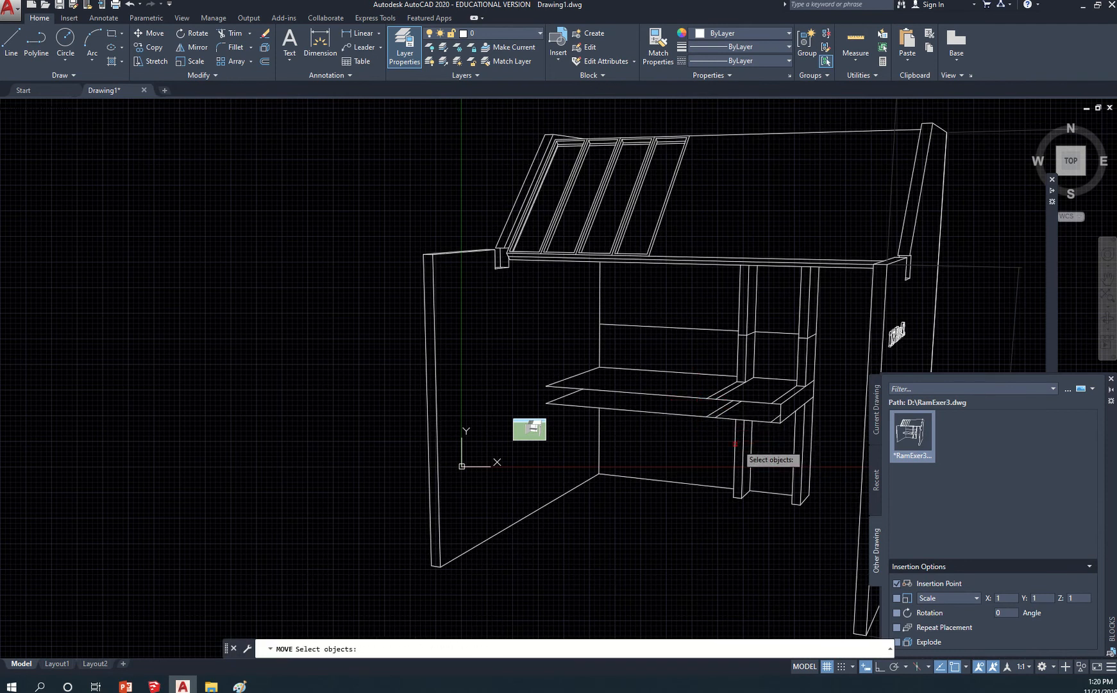
{"action": "scroll", "coordinate": [667, 443], "scroll_direction": "down", "scroll_amount": 2}
{"action": "key", "text": "Escape"}
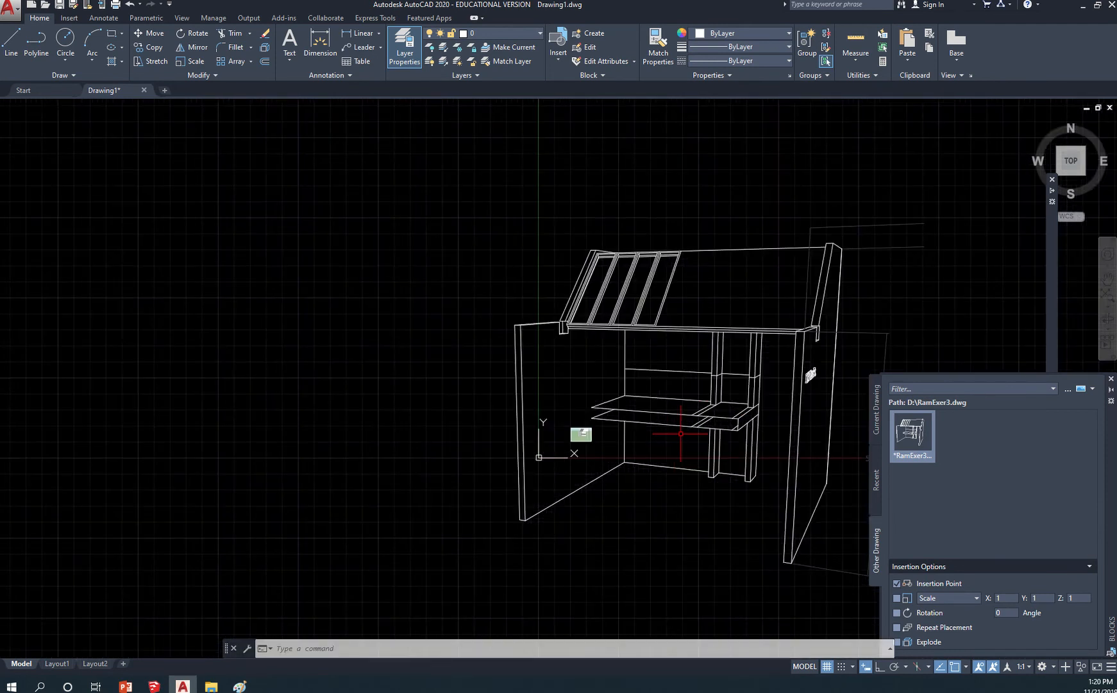
- Move the inserted RamExer3 line drawing about 28336 units to the left so it clears the pasted picture
{"action": "key", "text": "Return"}
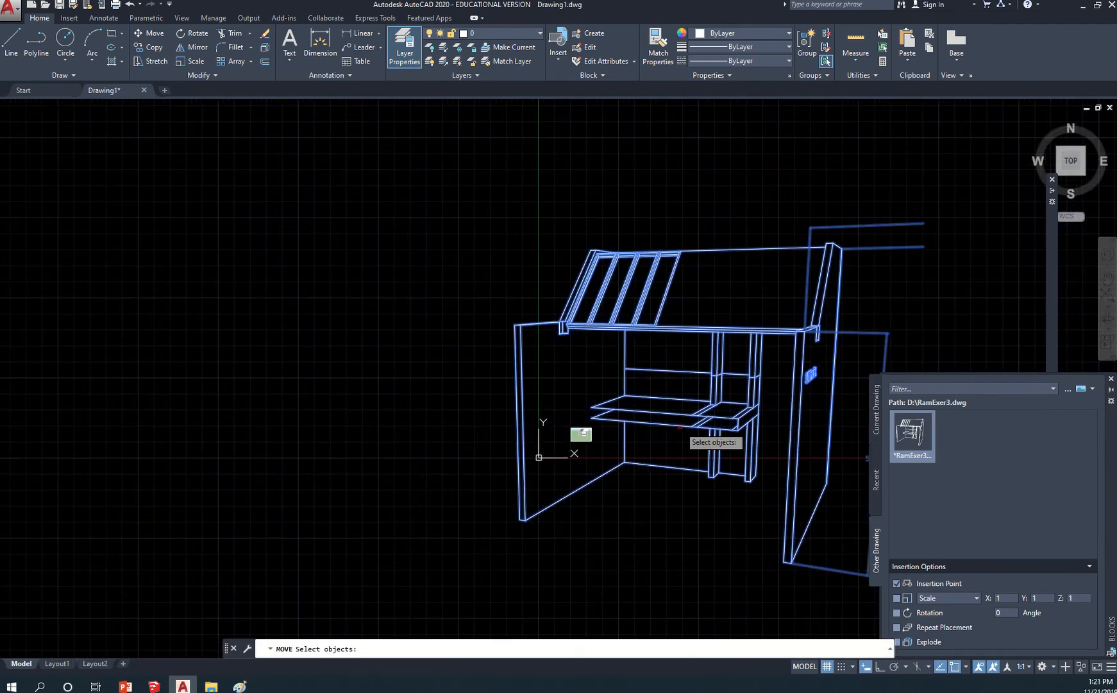
{"action": "left_click", "coordinate": [682, 426]}
{"action": "key", "text": "Return"}
{"action": "left_click", "coordinate": [681, 441]}
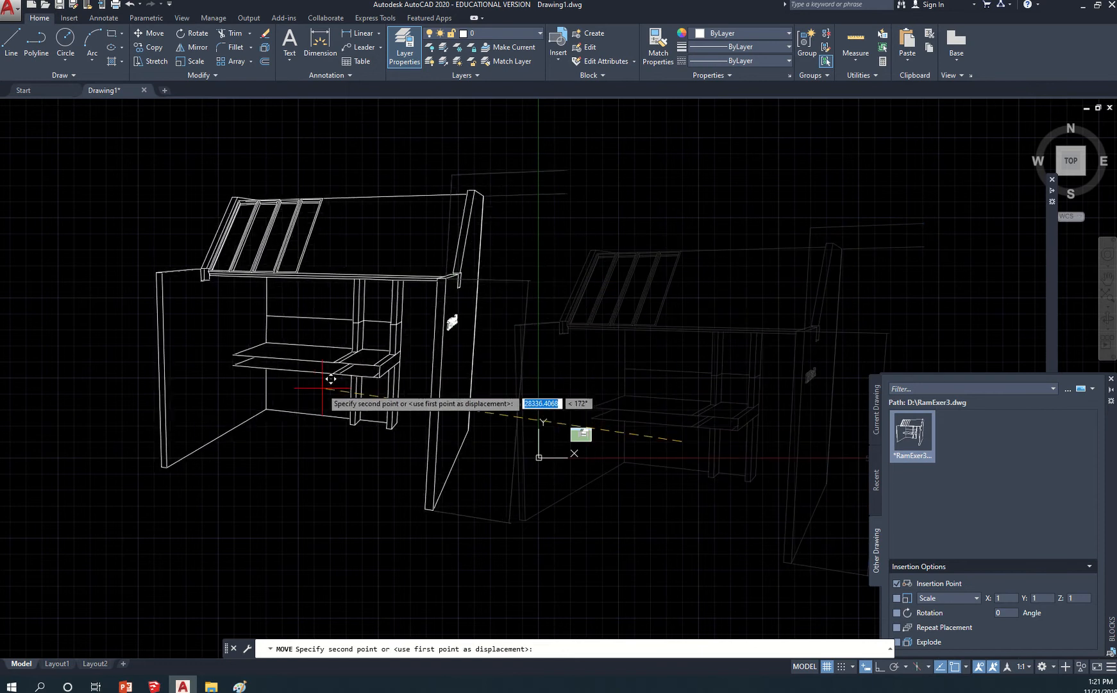
{"action": "left_click", "coordinate": [322, 387]}
{"action": "scroll", "coordinate": [308, 392], "scroll_direction": "up", "scroll_amount": 3}
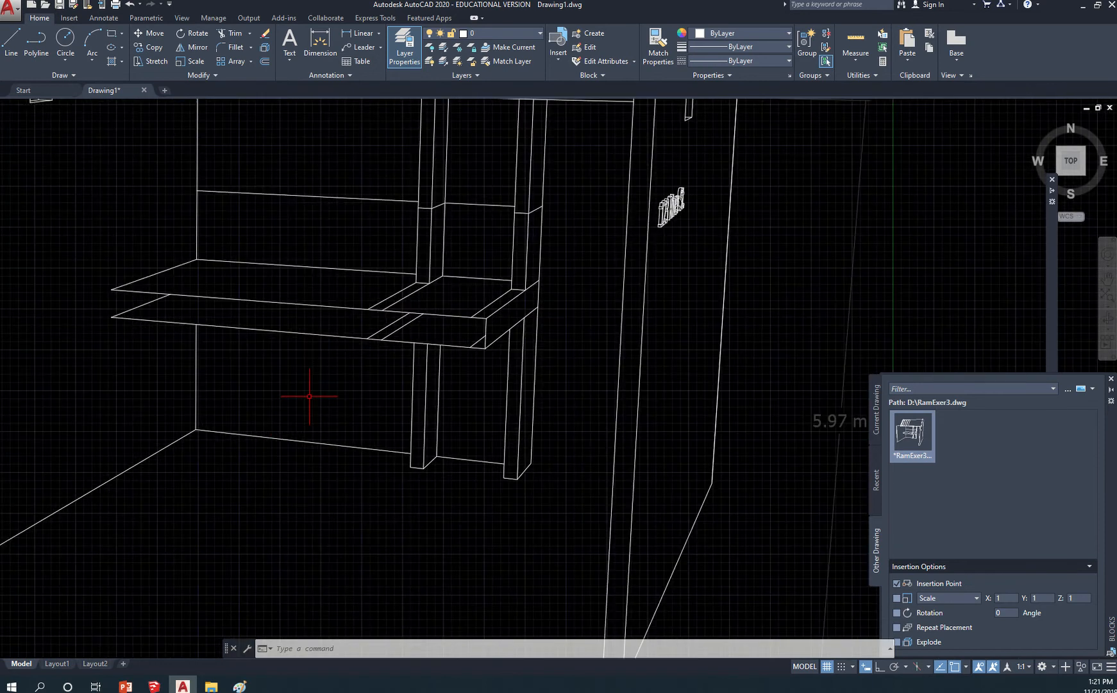
{"action": "scroll", "coordinate": [372, 421], "scroll_direction": "down", "scroll_amount": 3}
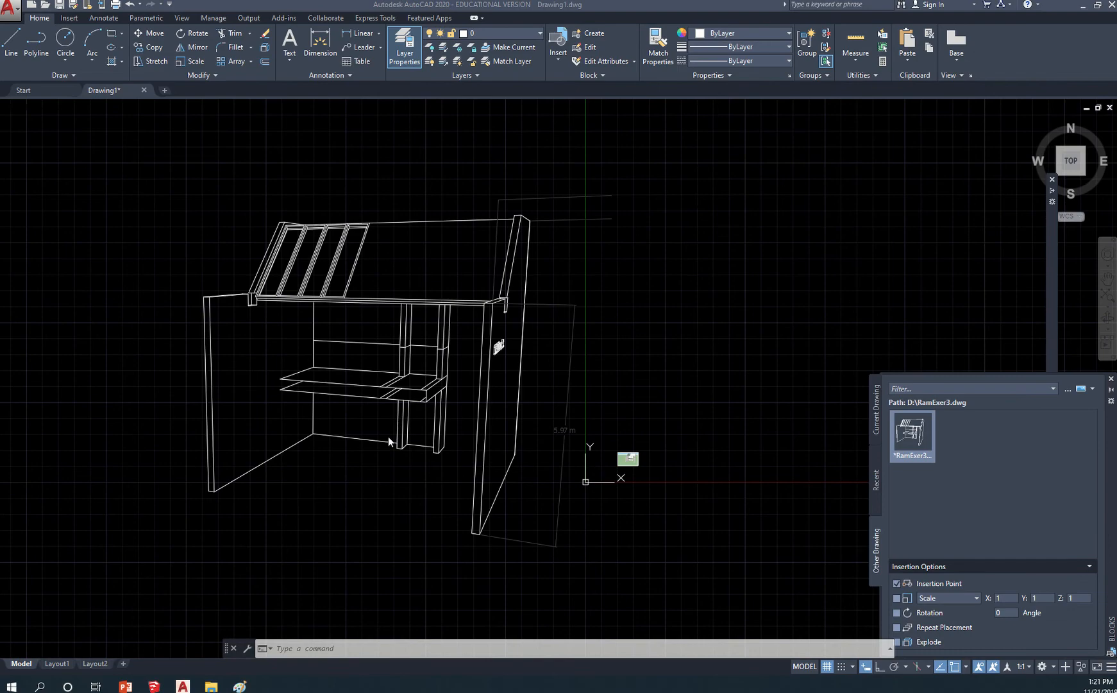
- Switch to SketchUp and set the model to the standard Front view in Parallel Projection
{"action": "key", "text": "alt+Tab"}
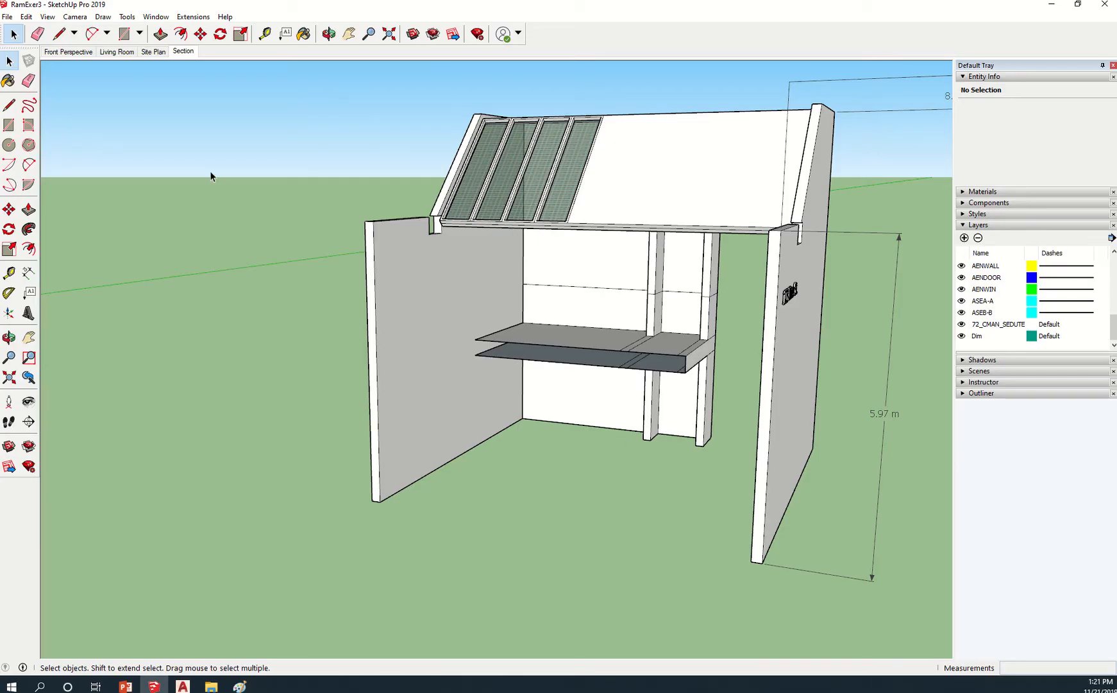
{"action": "left_click", "coordinate": [75, 17]}
{"action": "mouse_move", "coordinate": [128, 58]}
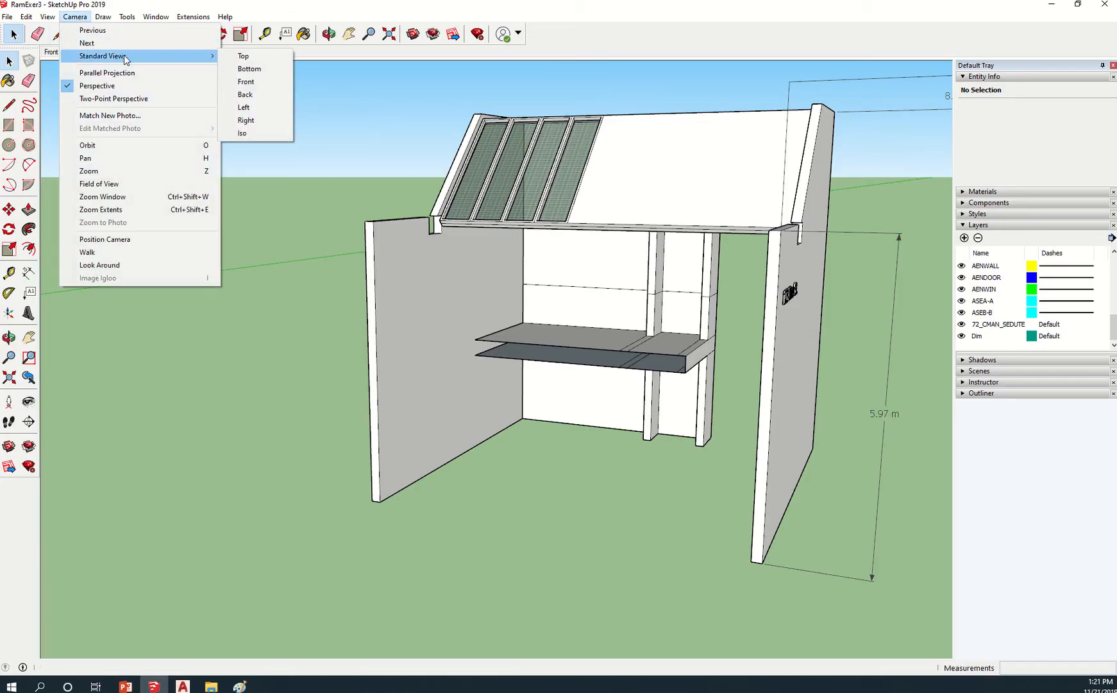
{"action": "left_click", "coordinate": [266, 82]}
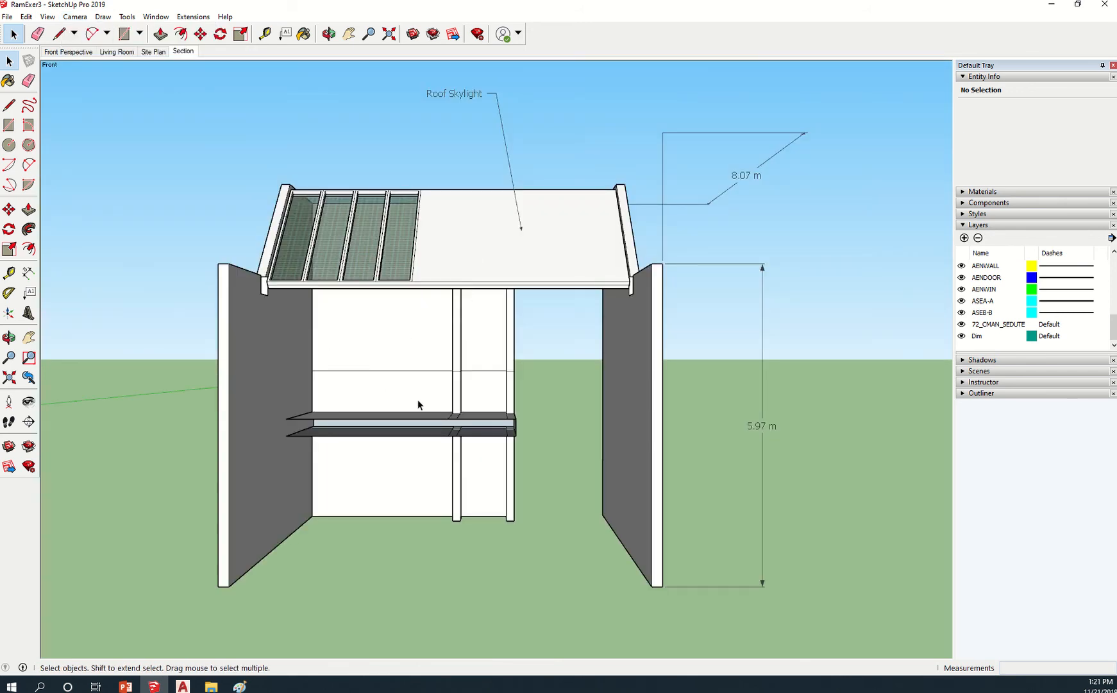
{"action": "left_click", "coordinate": [77, 17]}
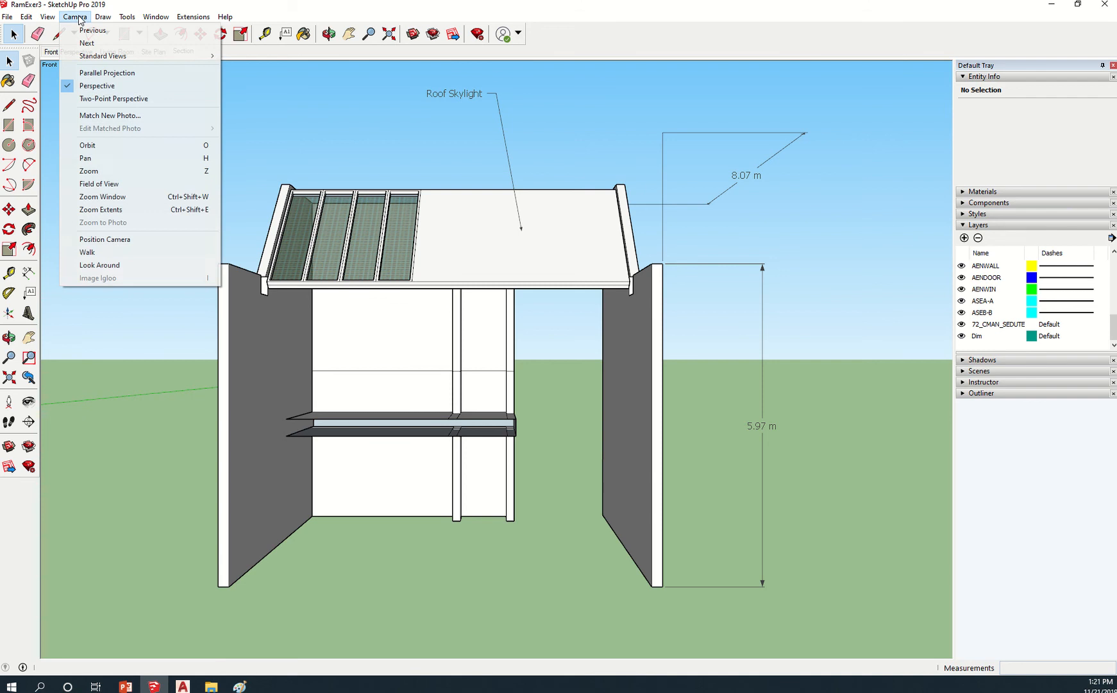
{"action": "left_click", "coordinate": [134, 75]}
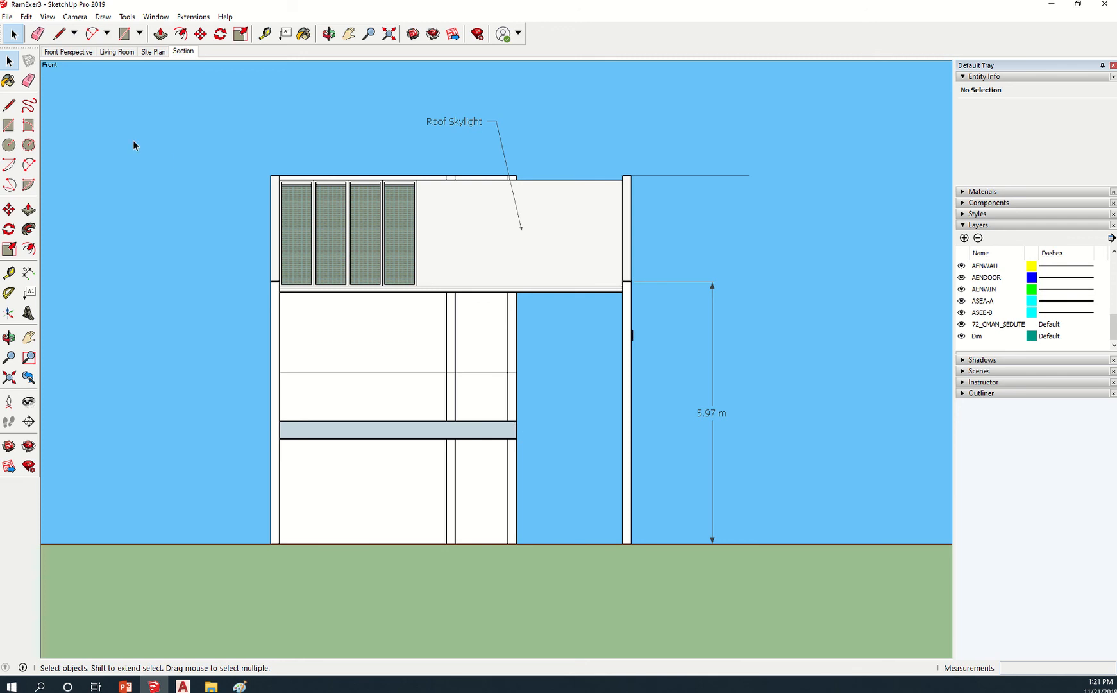
- Export the front view as a 2D graphic to the D: drive, as an AutoCAD DWG file named RamExer3F
{"action": "left_click", "coordinate": [7, 18]}
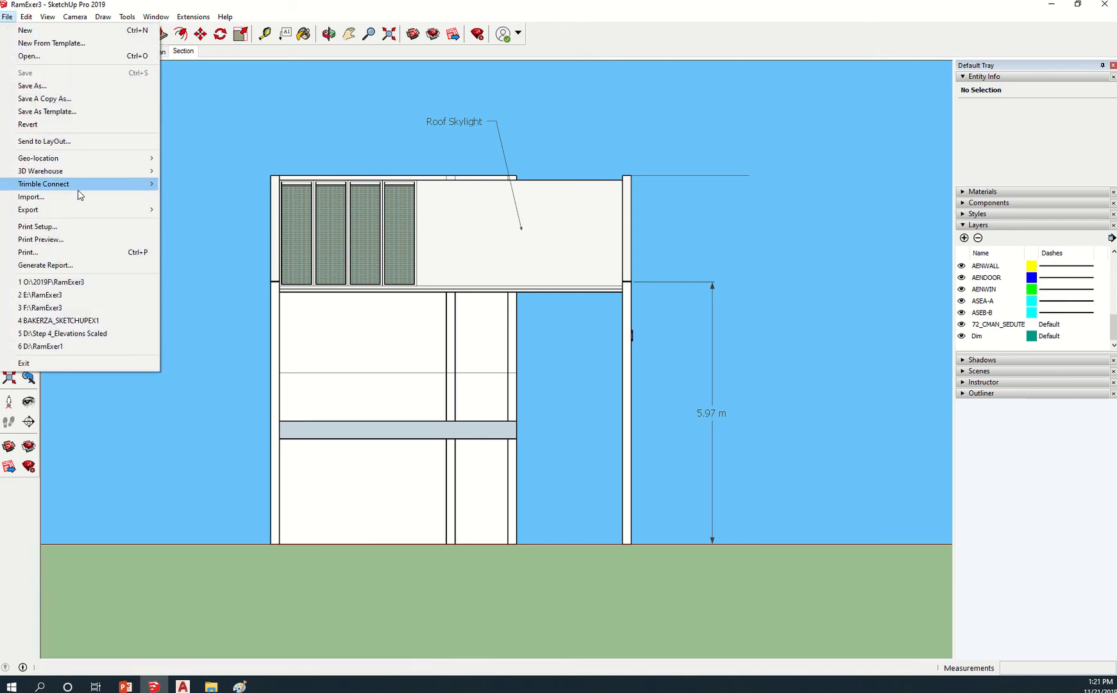
{"action": "mouse_move", "coordinate": [91, 212]}
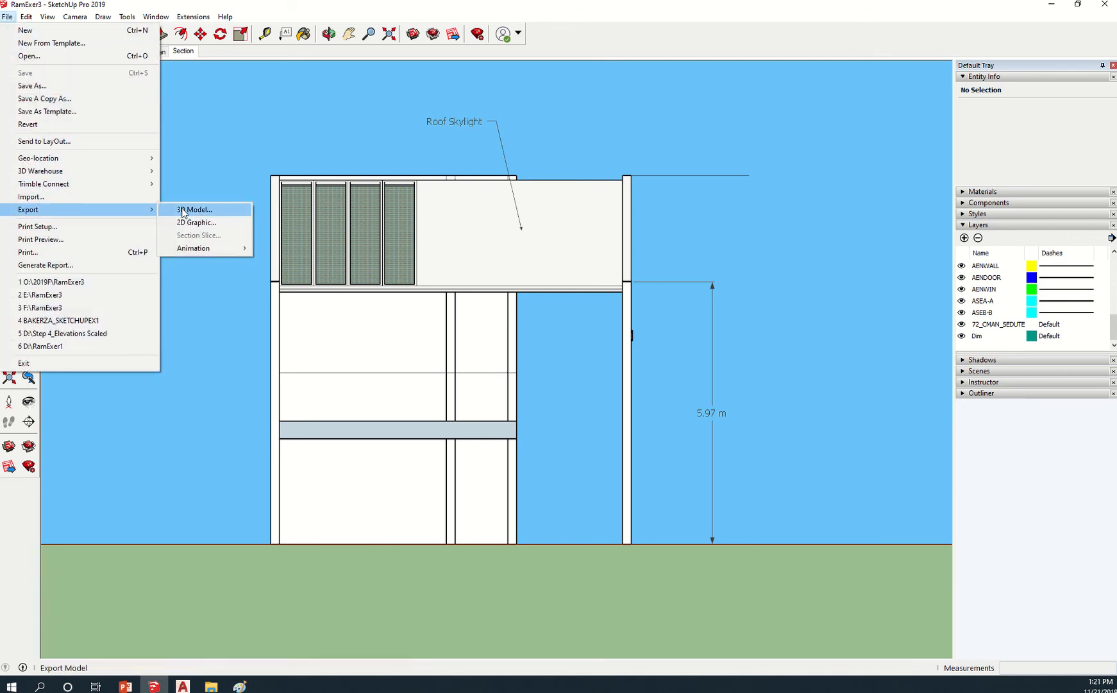
{"action": "left_click", "coordinate": [196, 223]}
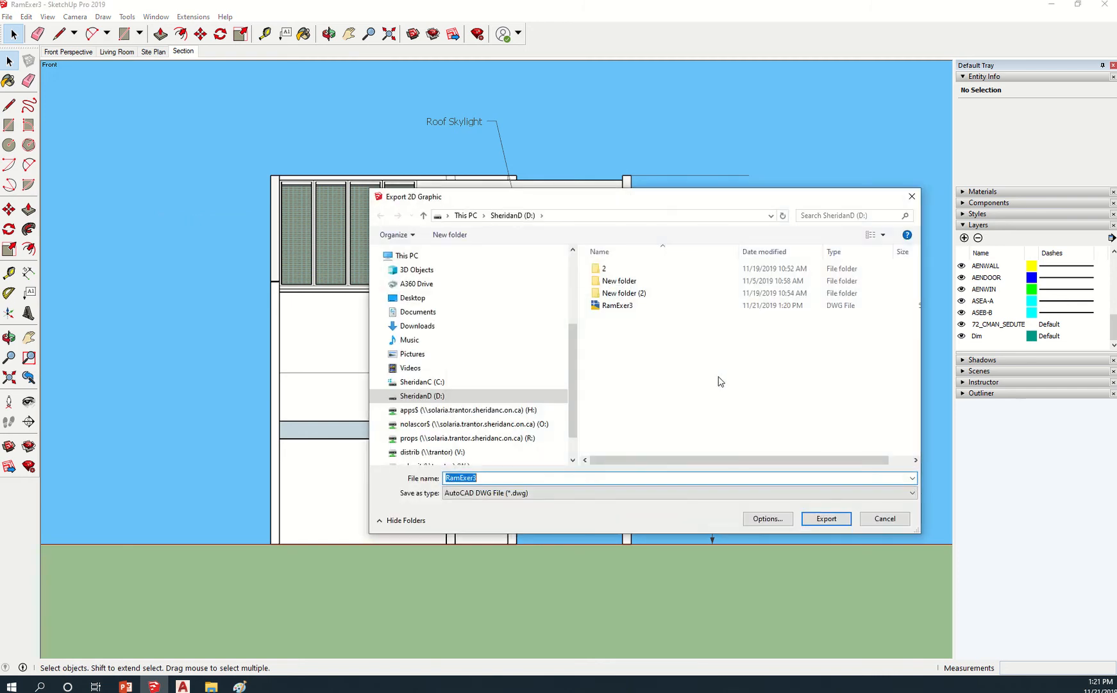
{"action": "left_click", "coordinate": [541, 478]}
{"action": "left_click", "coordinate": [841, 522]}
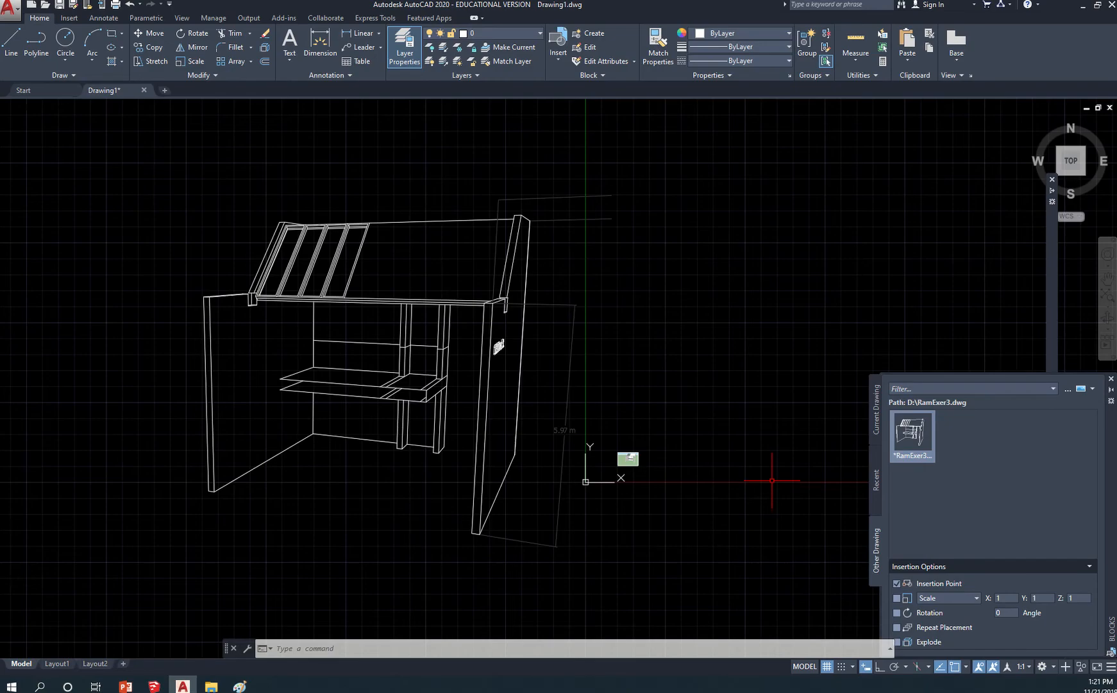
- In AutoCAD, load RamExer3F.dwg from the D: drive as the block source and insert its front elevation in empty drawing space
{"action": "scroll", "coordinate": [772, 479], "scroll_direction": "down", "scroll_amount": 3}
{"action": "mouse_move", "coordinate": [773, 478]}
{"action": "middle_mouse_down"}
{"action": "mouse_move", "coordinate": [702, 369]}
{"action": "mouse_move", "coordinate": [686, 300]}
{"action": "middle_mouse_up"}
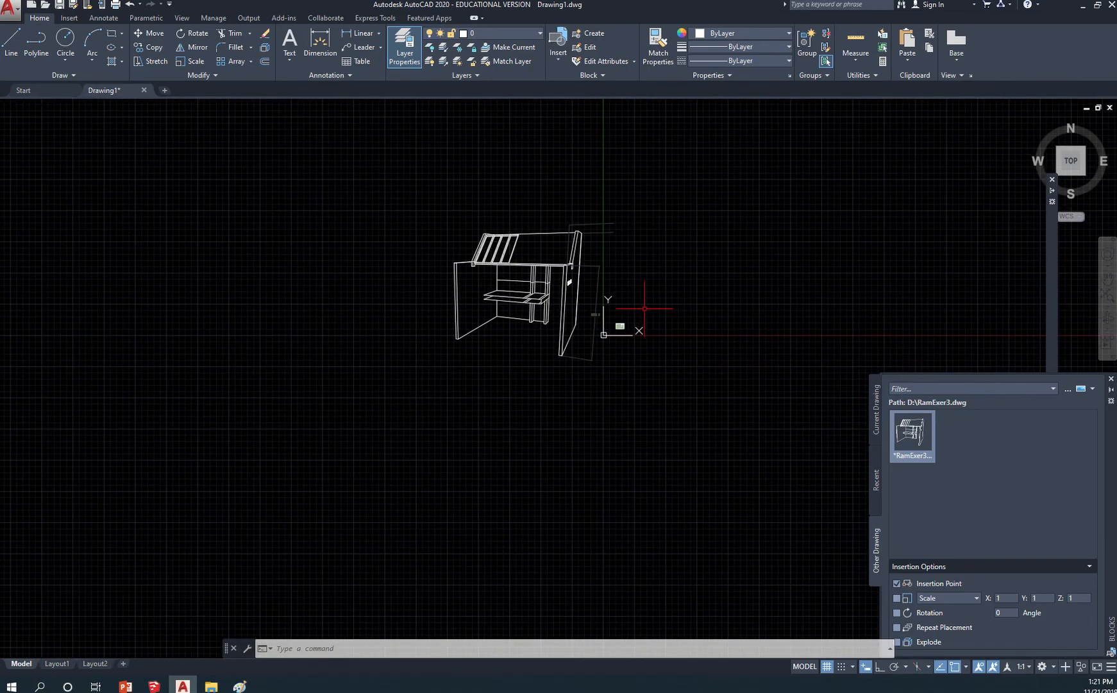
{"action": "type", "text": "i"}
{"action": "key", "text": "Return"}
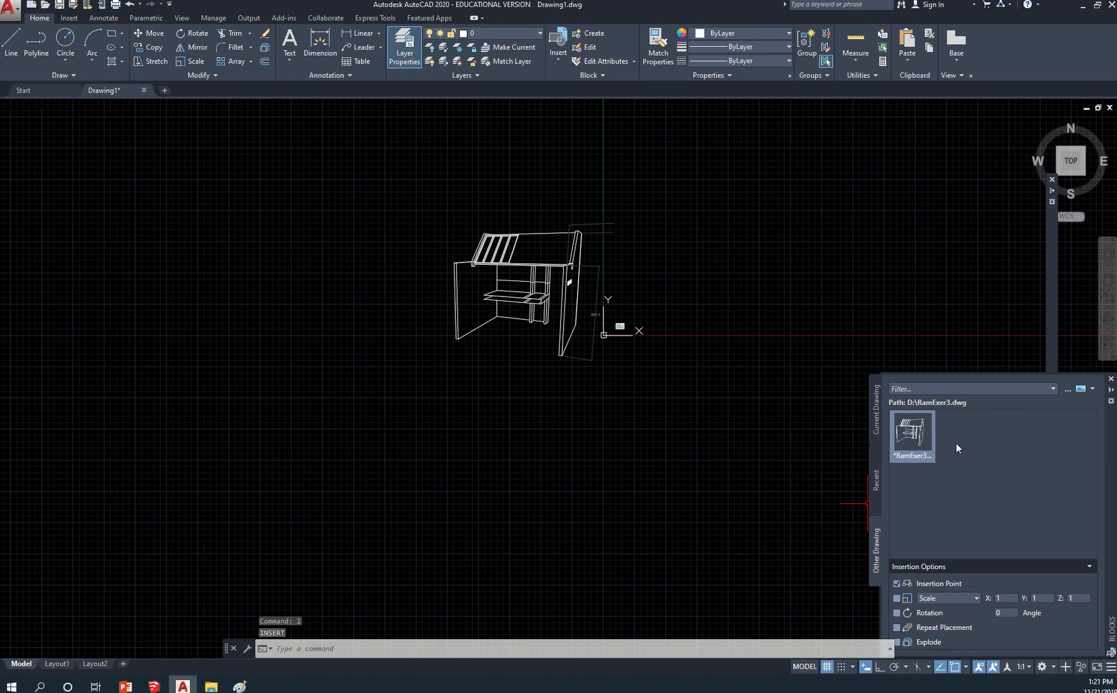
{"action": "left_click", "coordinate": [1067, 390]}
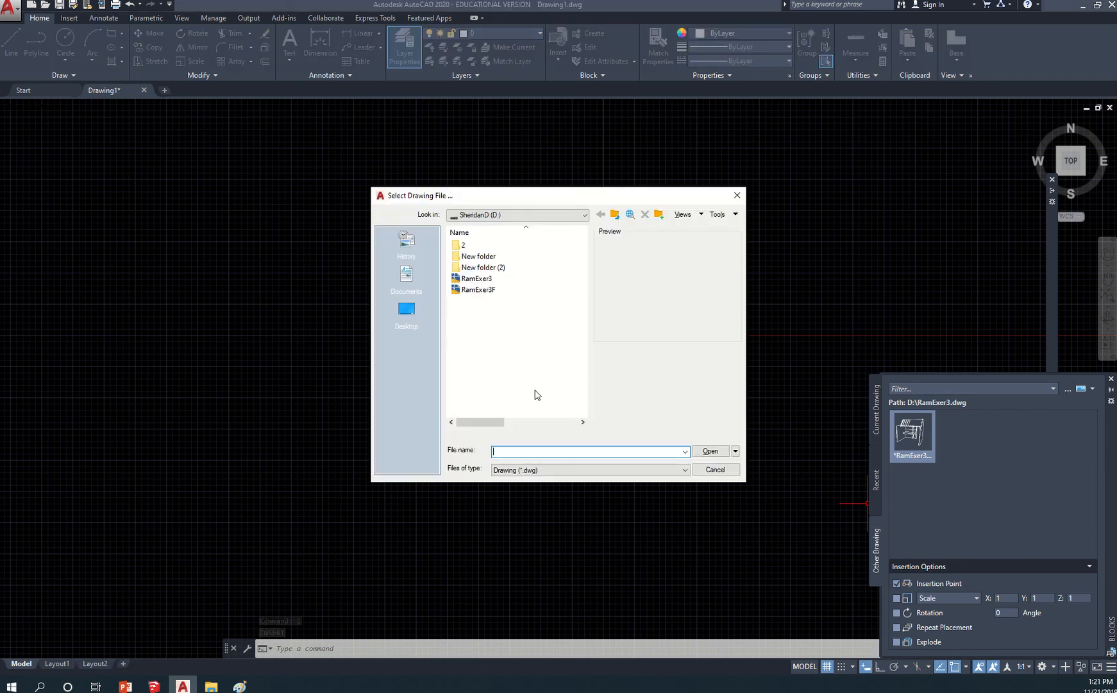
{"action": "left_click", "coordinate": [490, 290]}
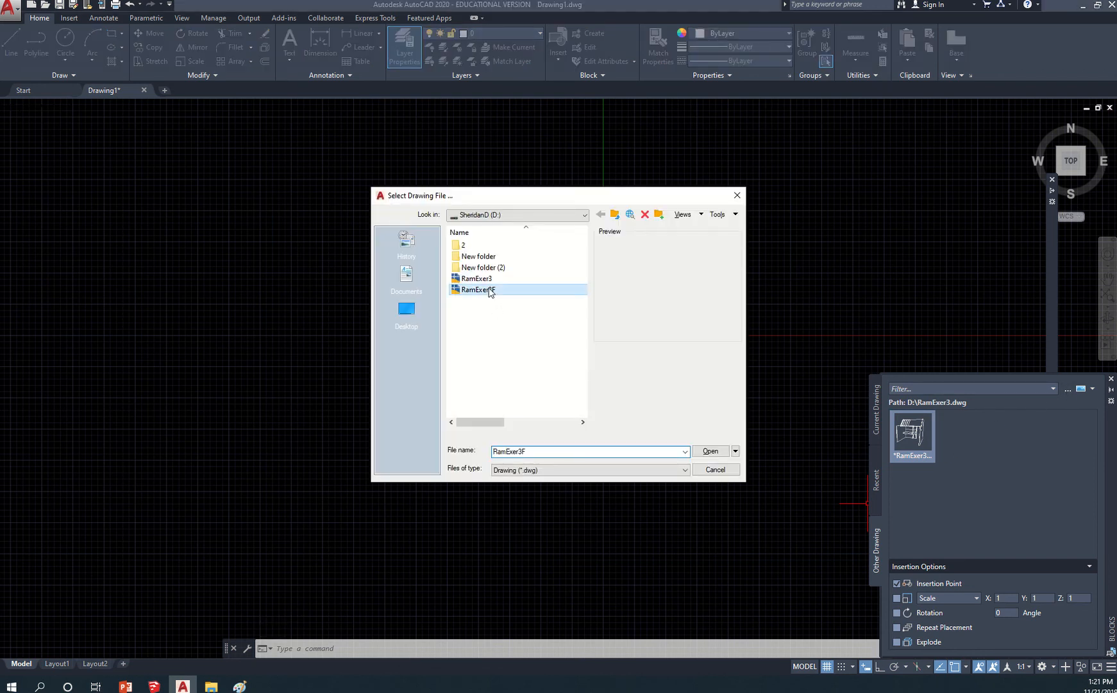
{"action": "left_click", "coordinate": [705, 451]}
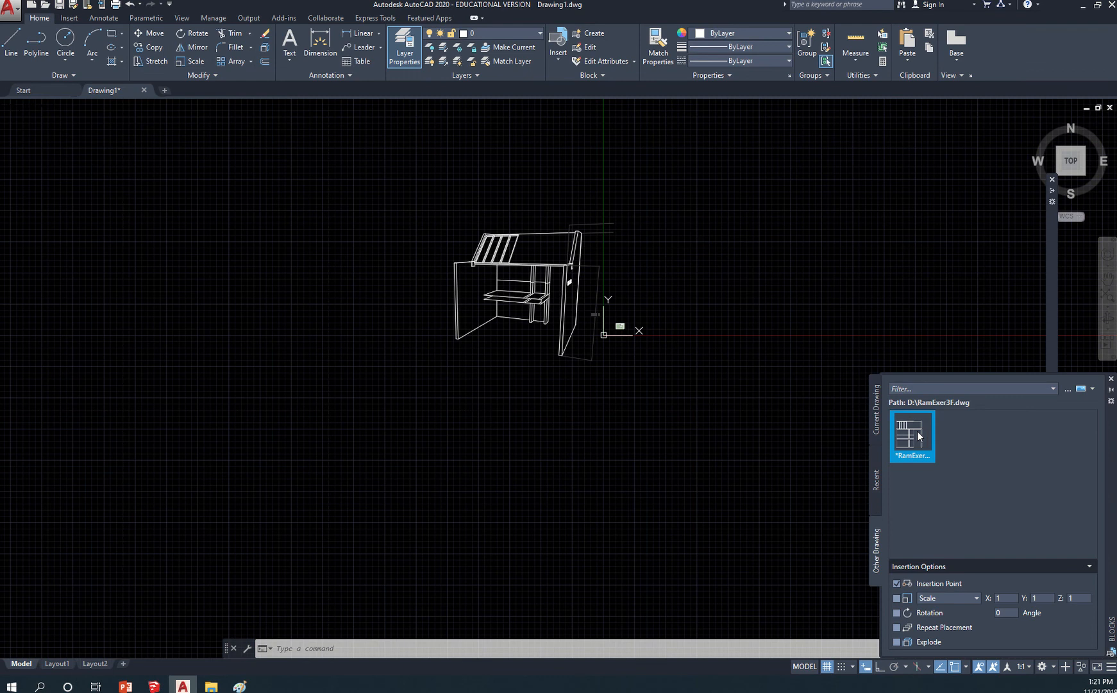
{"action": "mouse_move", "coordinate": [918, 436]}
{"action": "left_mouse_down"}
{"action": "mouse_move", "coordinate": [516, 442]}
{"action": "mouse_move", "coordinate": [514, 432]}
{"action": "left_mouse_up"}
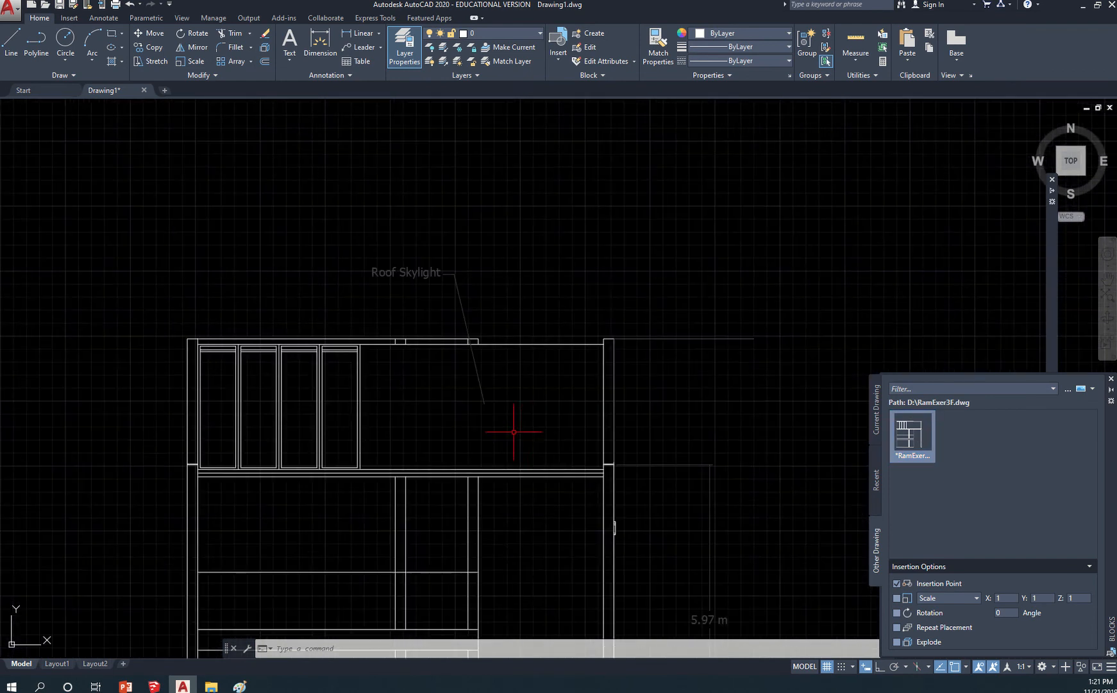
{"action": "scroll", "coordinate": [514, 432], "scroll_direction": "down", "scroll_amount": 3}
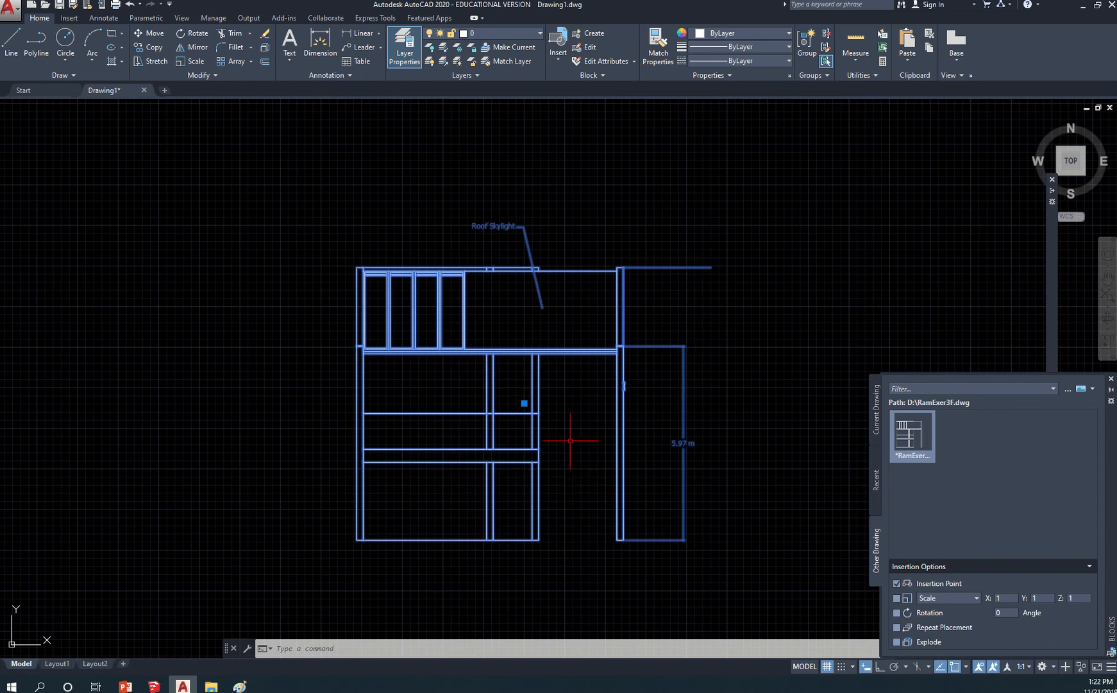
- Explode the inserted front elevation block and select one of its vertical lines to check it separately, then clear the selection
{"action": "type", "text": "ex"}
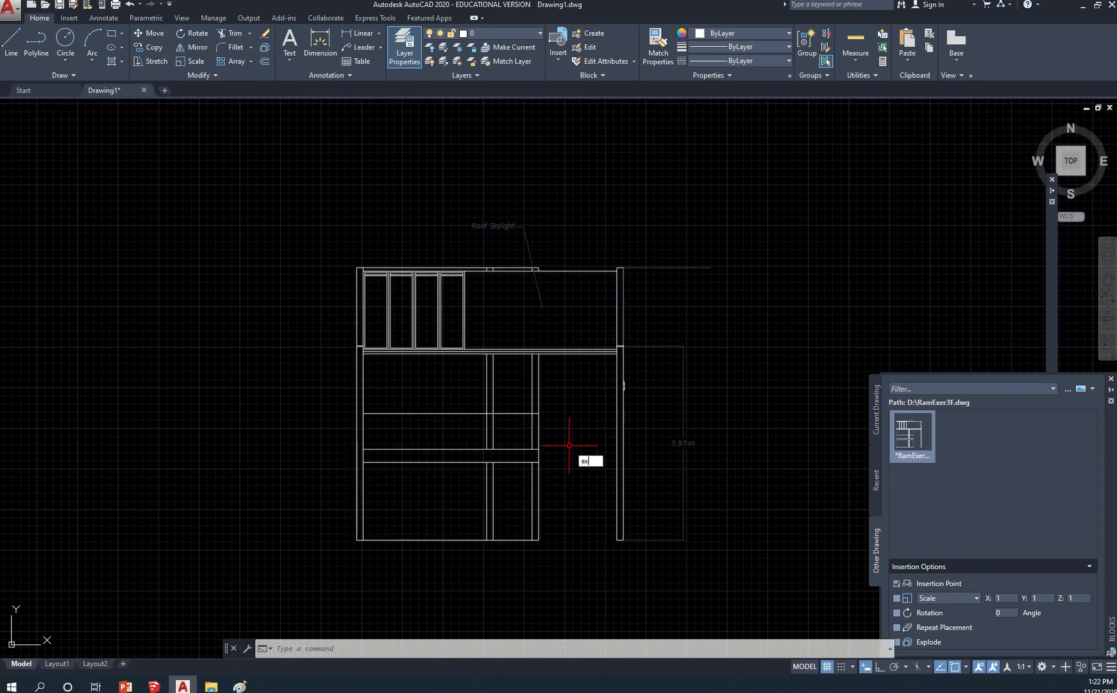
{"action": "type", "text": "plode"}
{"action": "key", "text": "Return"}
{"action": "left_click", "coordinate": [538, 414]}
{"action": "key", "text": "Return"}
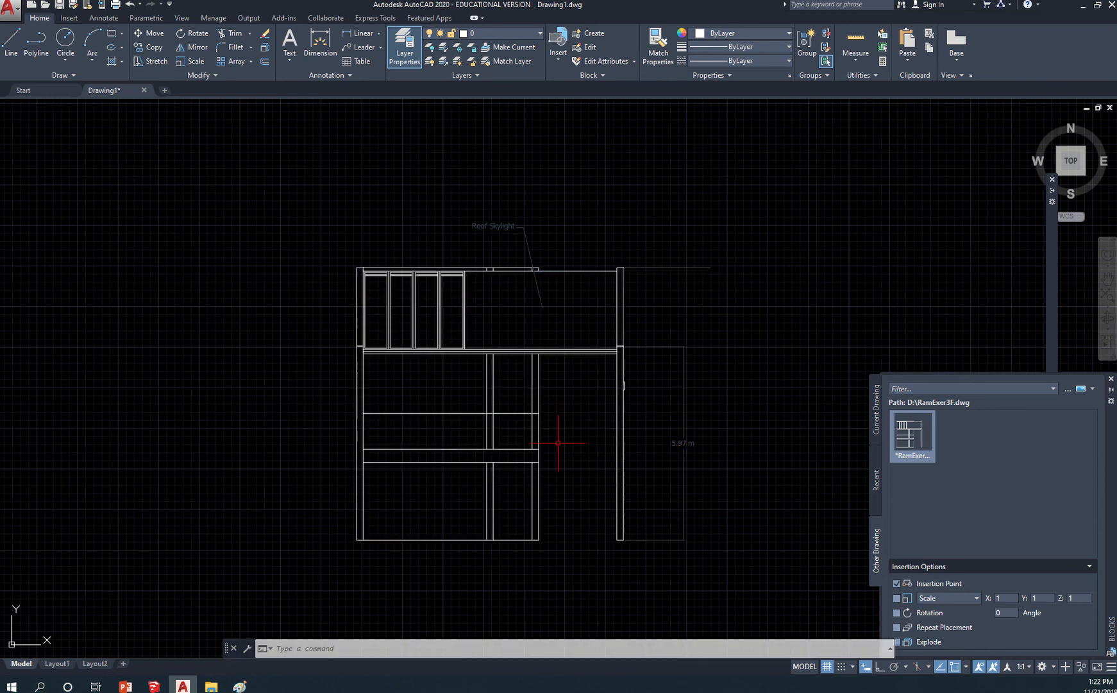
{"action": "left_click", "coordinate": [538, 406]}
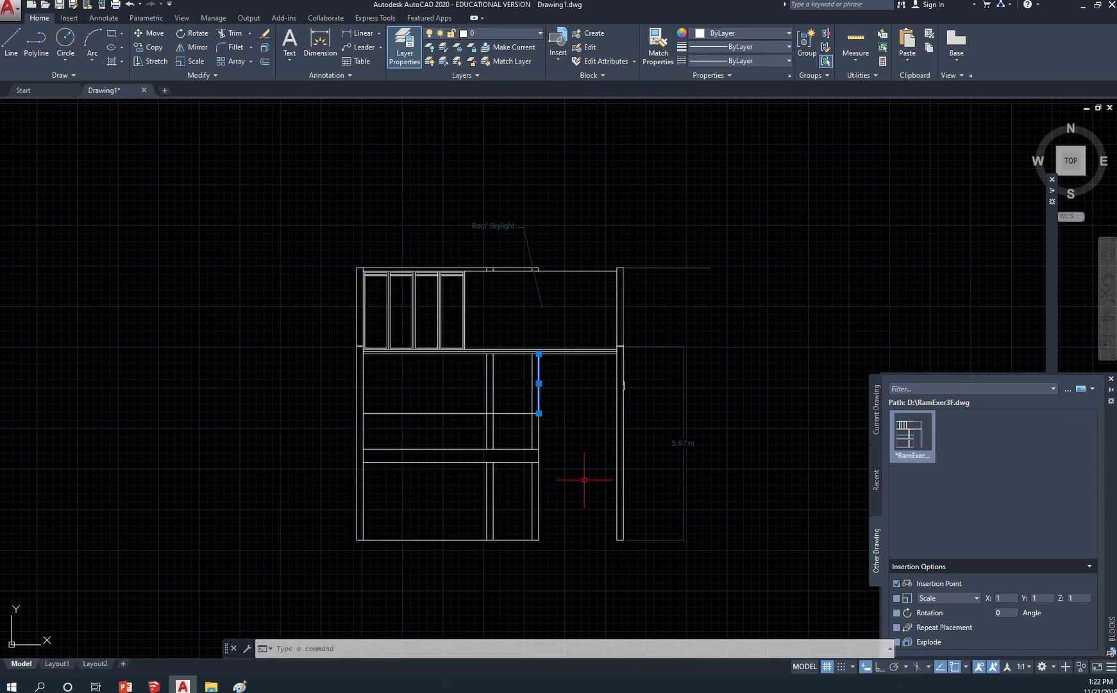
{"action": "scroll", "coordinate": [584, 479], "scroll_direction": "up", "scroll_amount": 4}
{"action": "scroll", "coordinate": [573, 473], "scroll_direction": "down", "scroll_amount": 6}
{"action": "key", "text": "Escape"}
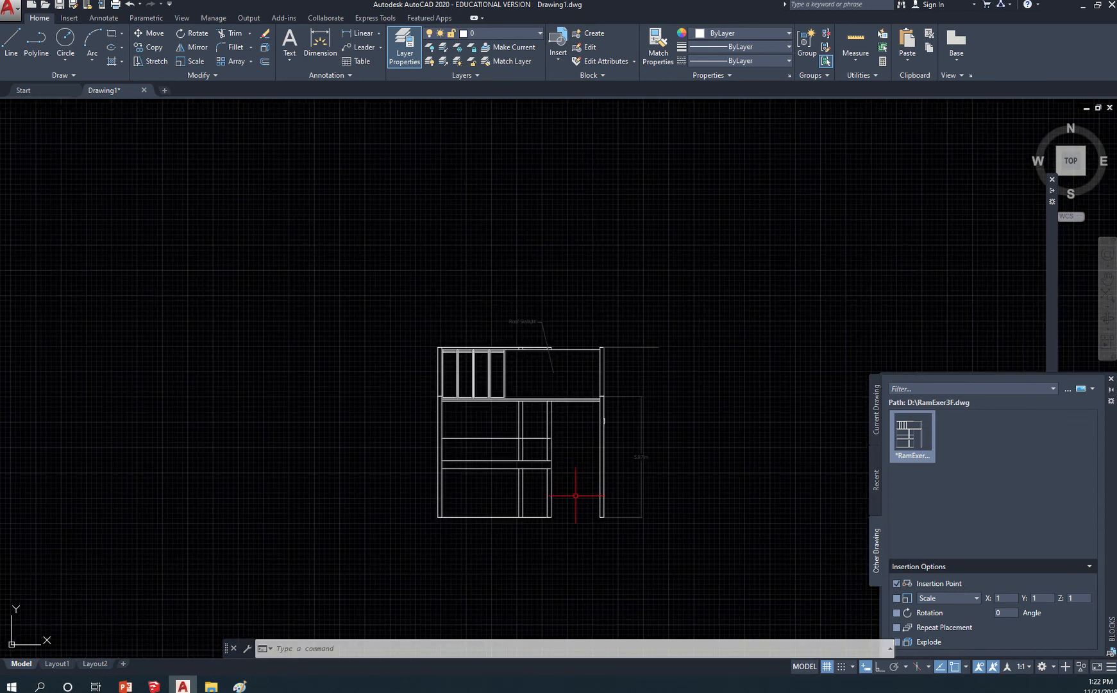
- Return to SketchUp and export the building as a 3D model to the D: drive, as an AutoCAD DWG file named RamExer33D
{"action": "key", "text": "alt+Tab"}
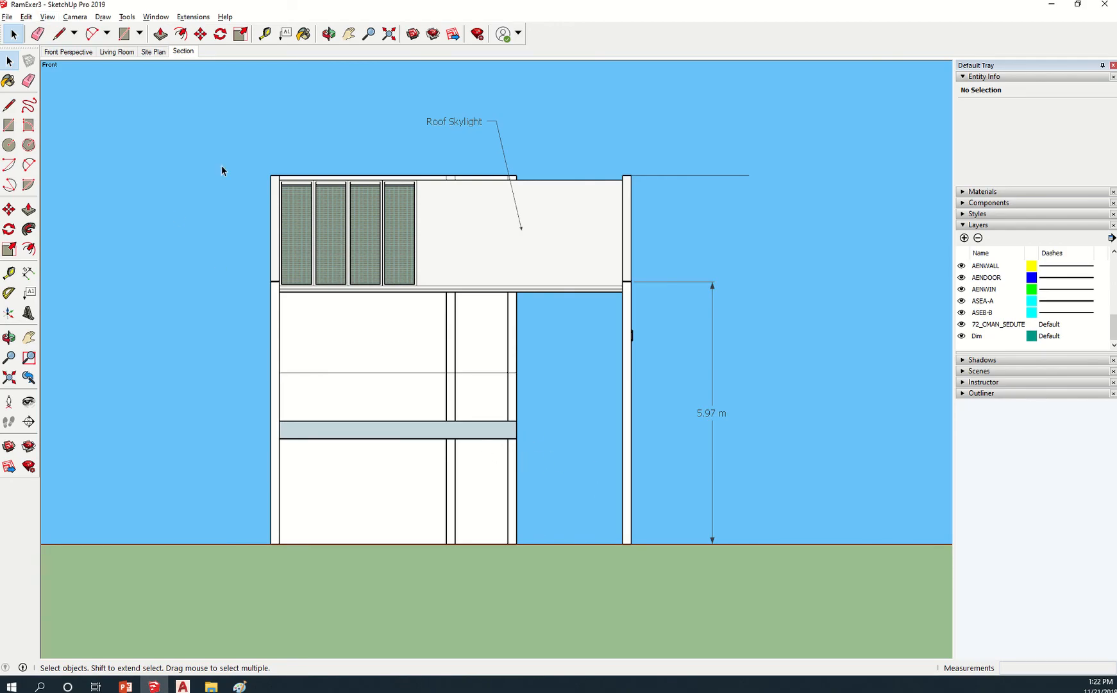
{"action": "middle_click_drag", "start_coordinate": [547, 371], "coordinate": [232, 334]}
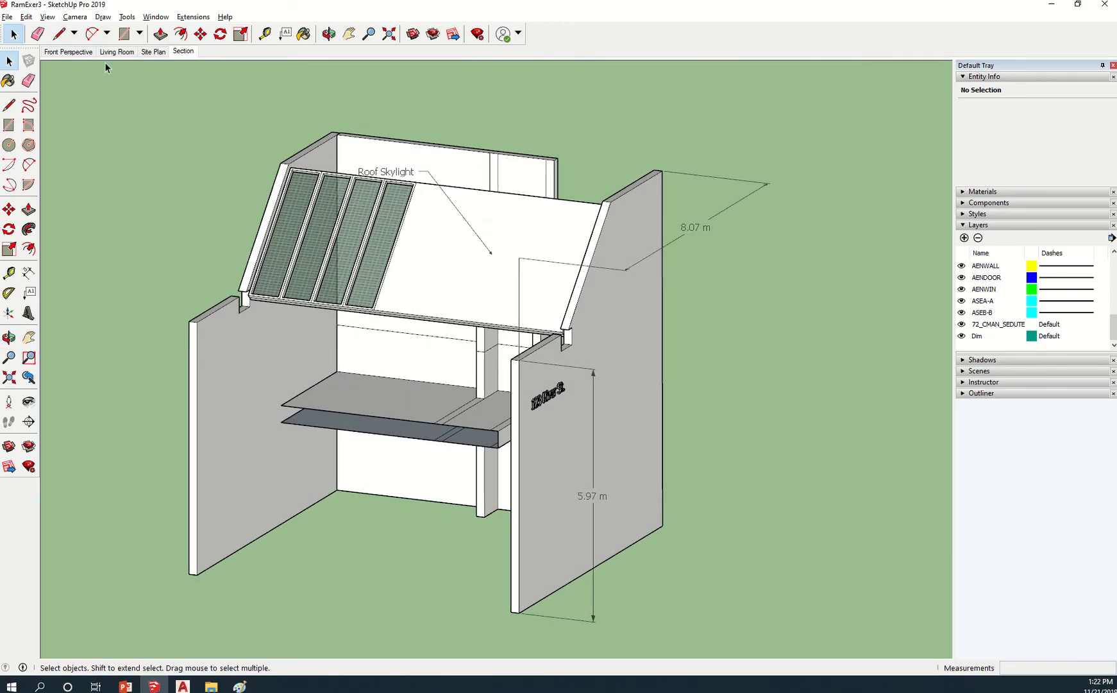
{"action": "left_click", "coordinate": [7, 18]}
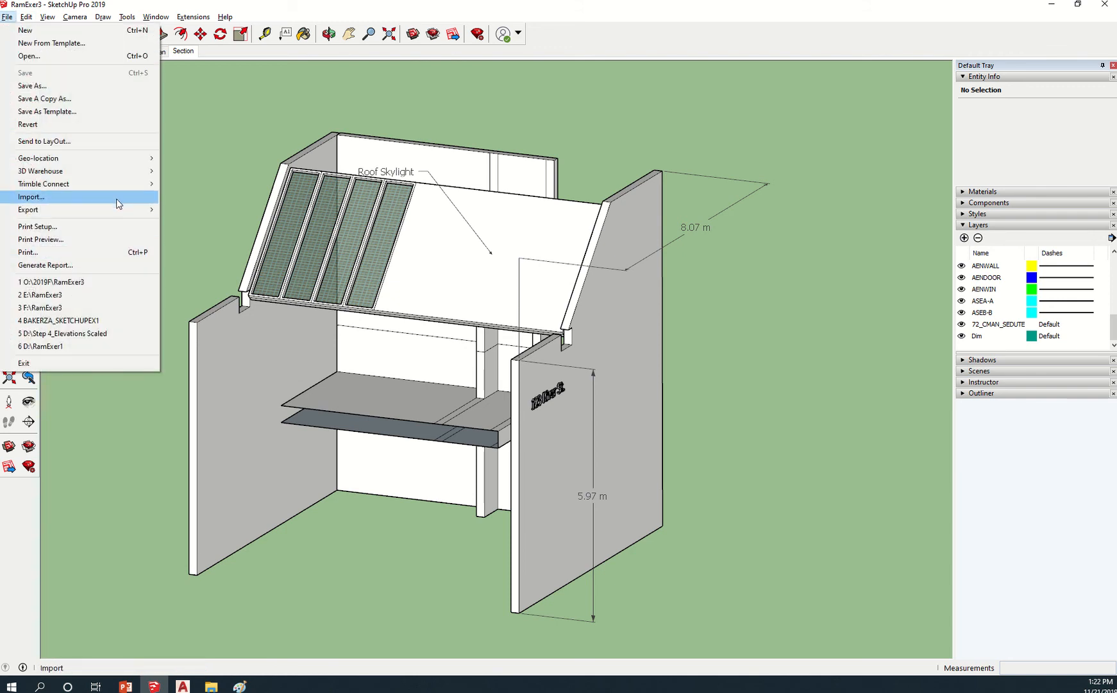
{"action": "mouse_move", "coordinate": [122, 208]}
{"action": "left_click", "coordinate": [208, 212]}
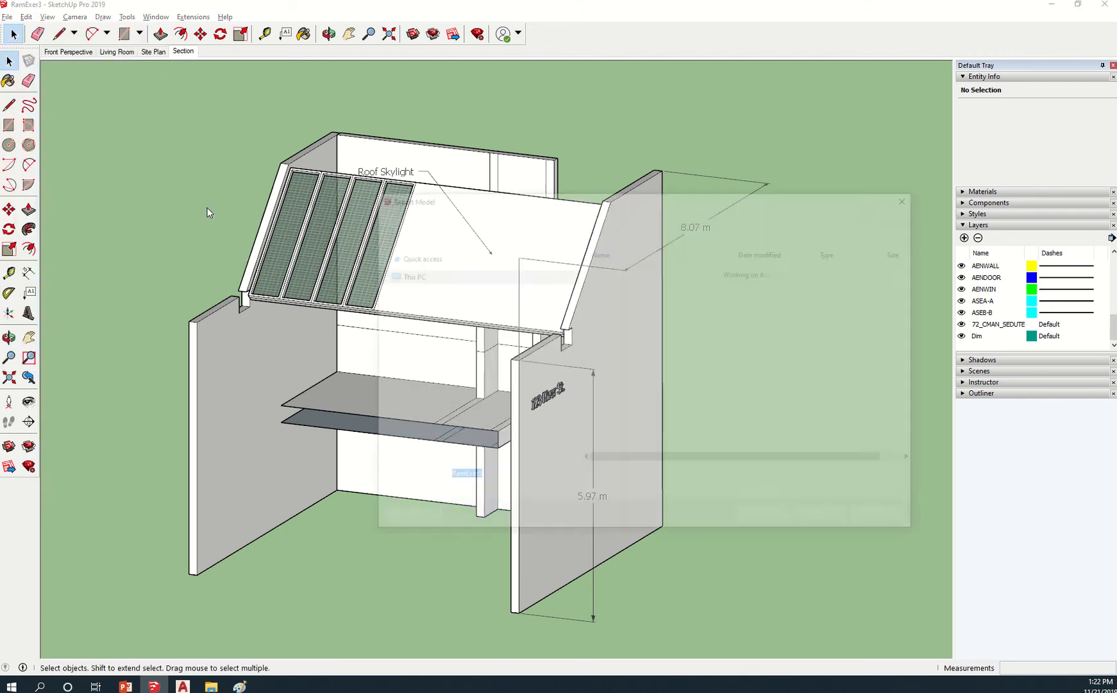
{"action": "left_click", "coordinate": [517, 493]}
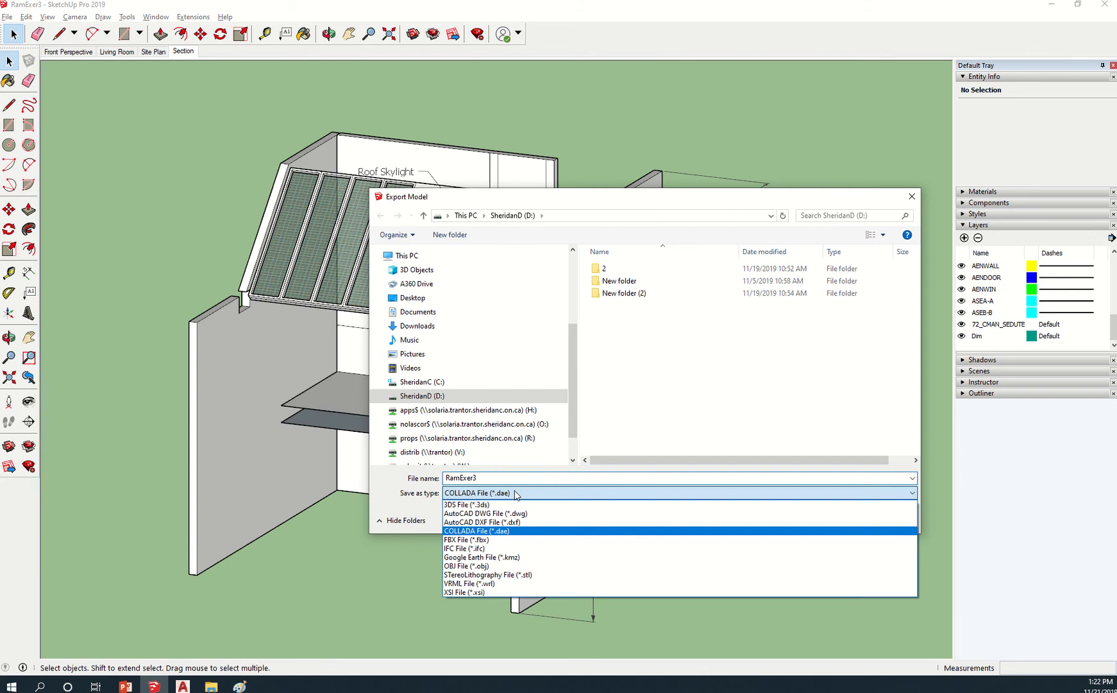
{"action": "left_click", "coordinate": [548, 513]}
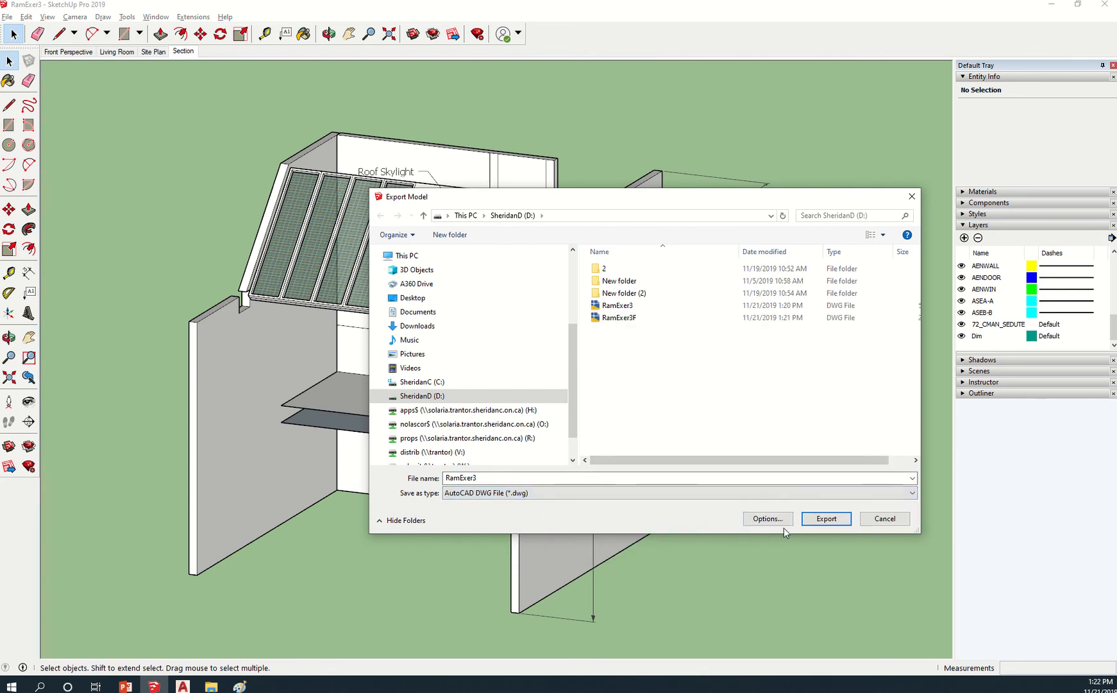
{"action": "double_click", "coordinate": [501, 477]}
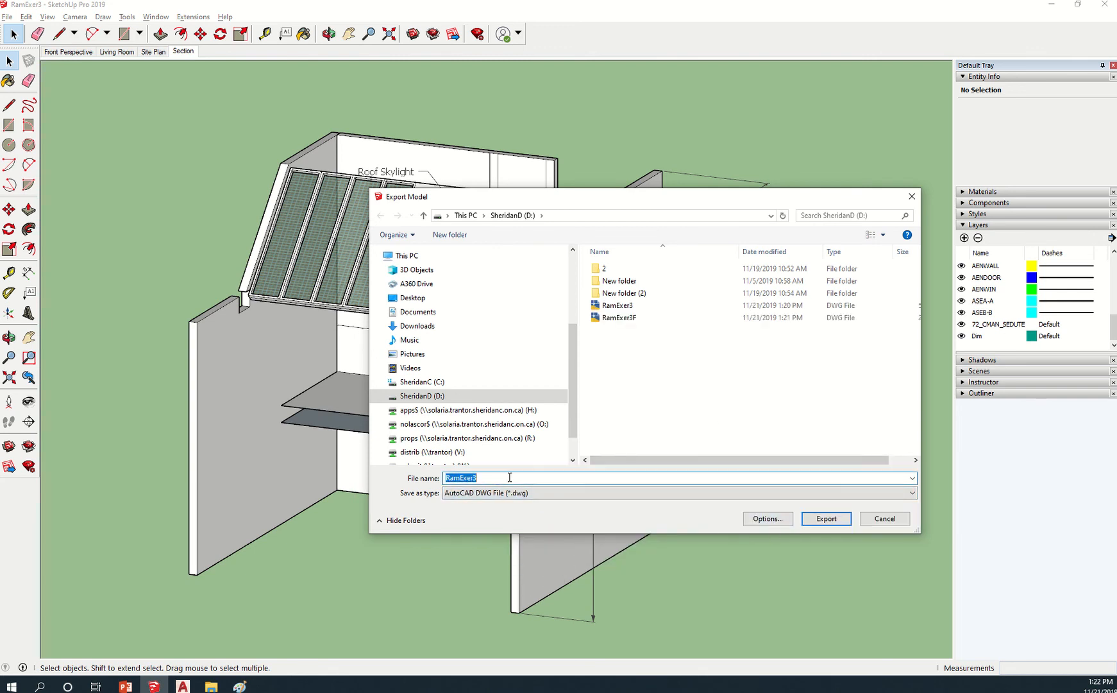
{"action": "left_click", "coordinate": [511, 477]}
{"action": "type", "text": "3D"}
{"action": "left_click", "coordinate": [826, 518]}
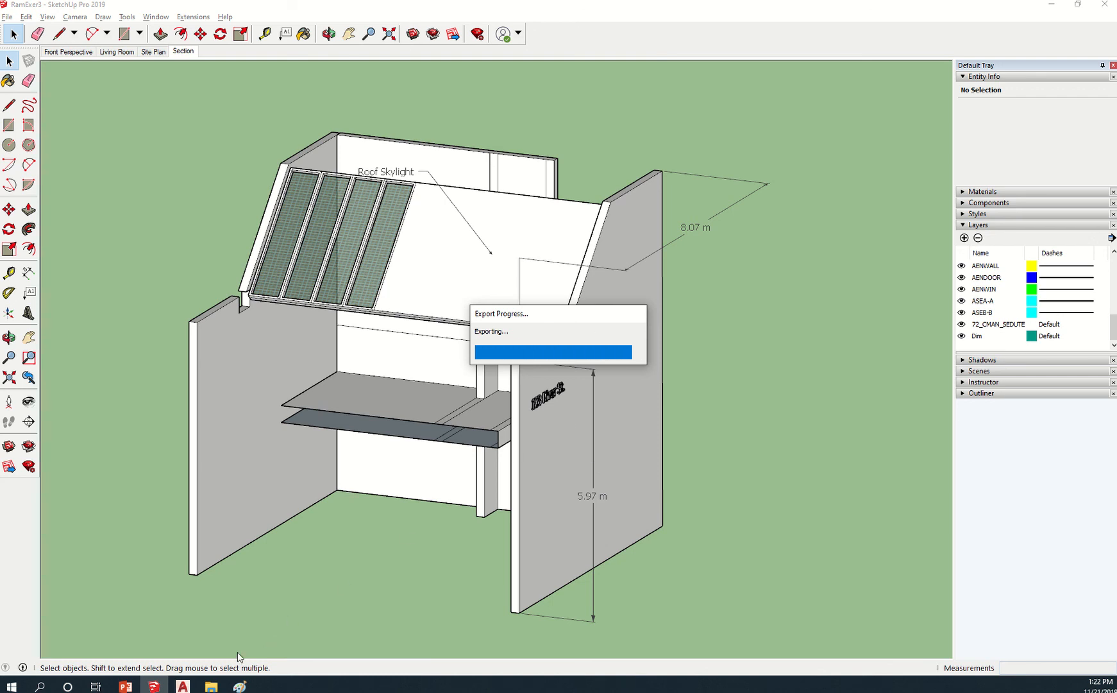
- Load RamExer33D.dwg from the D: drive as AutoCAD's block source, dismissing SketchUp's export notice along the way
{"action": "mouse_move", "coordinate": [184, 687]}
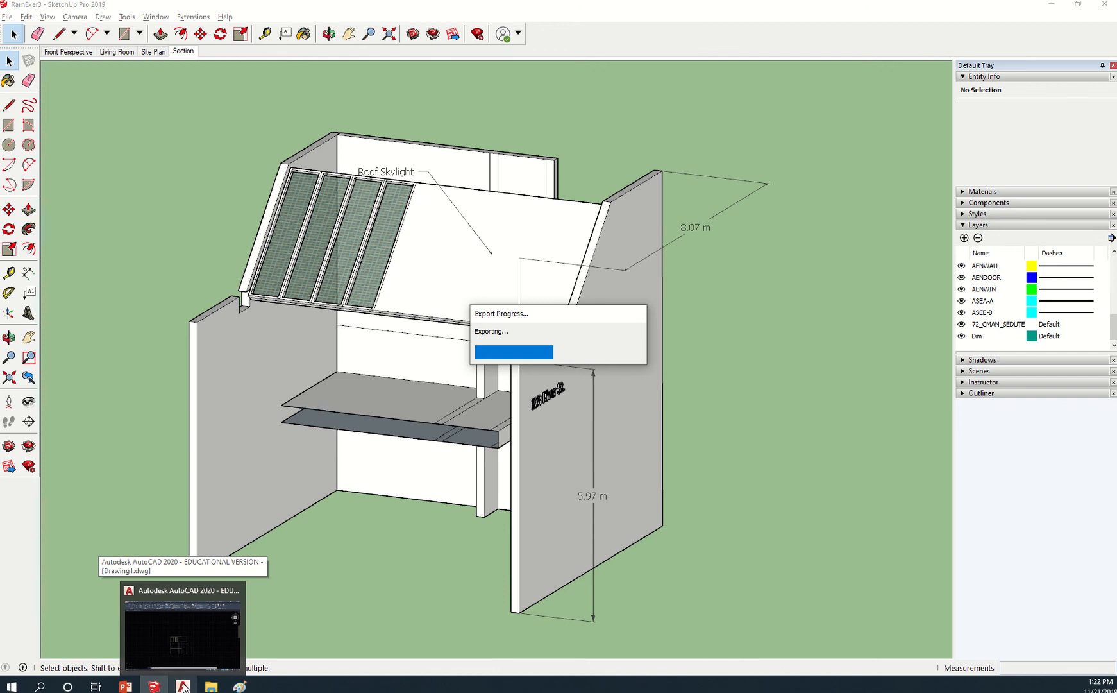
{"action": "left_click", "coordinate": [183, 685]}
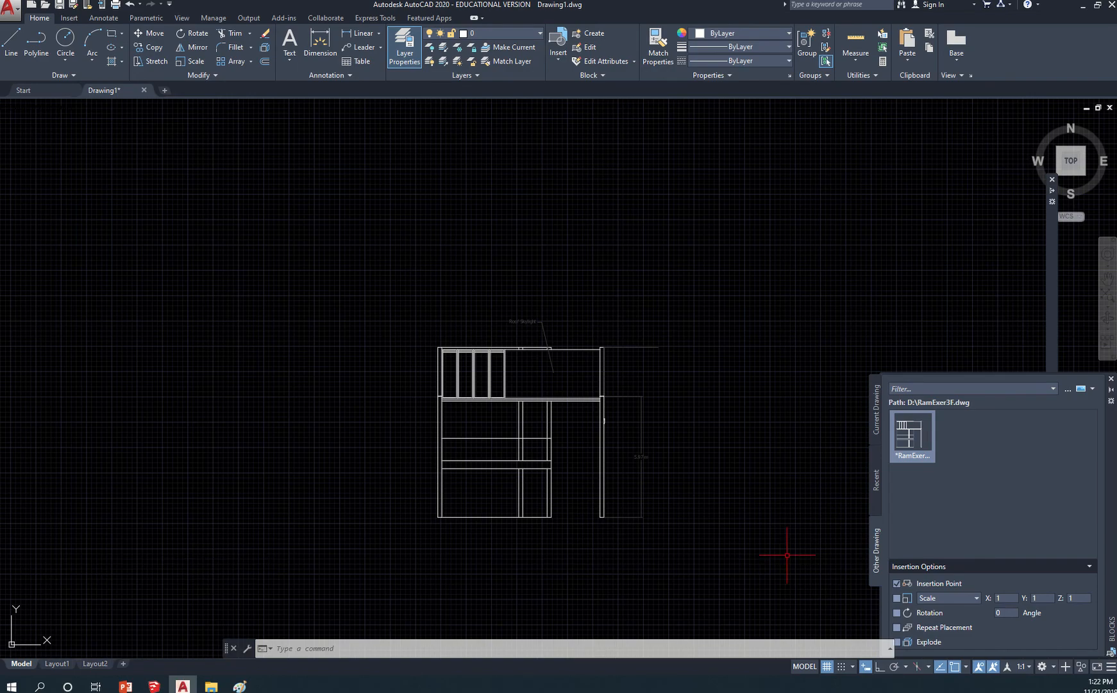
{"action": "left_click", "coordinate": [1068, 390]}
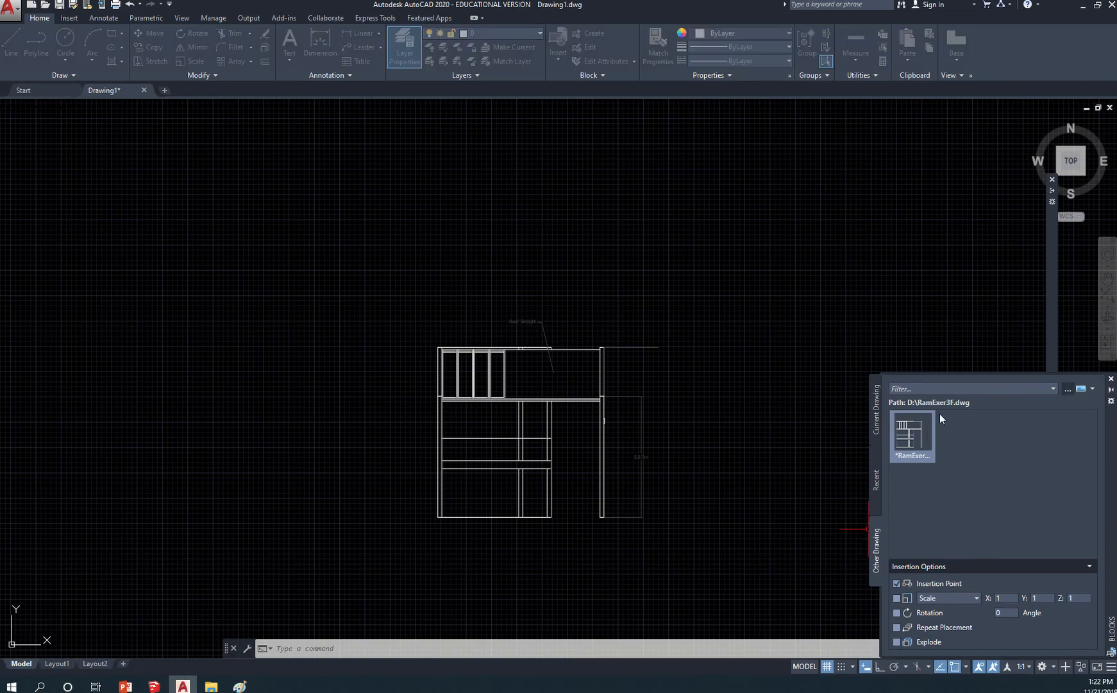
{"action": "left_click", "coordinate": [495, 313]}
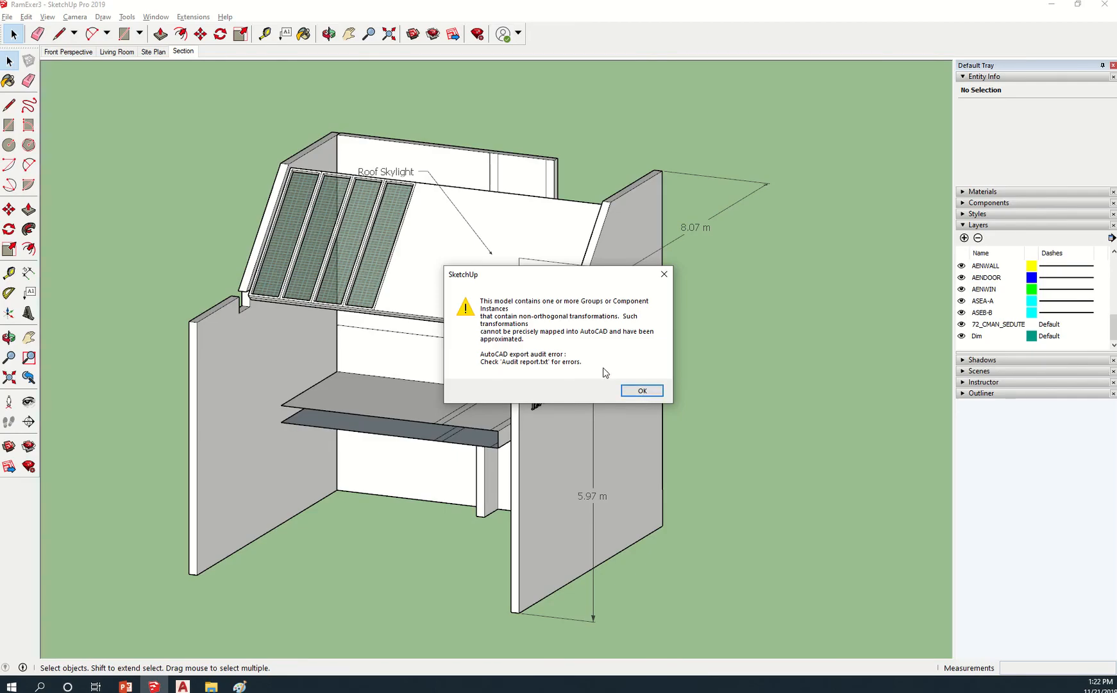
{"action": "left_click", "coordinate": [642, 391]}
{"action": "key", "text": "alt+Tab"}
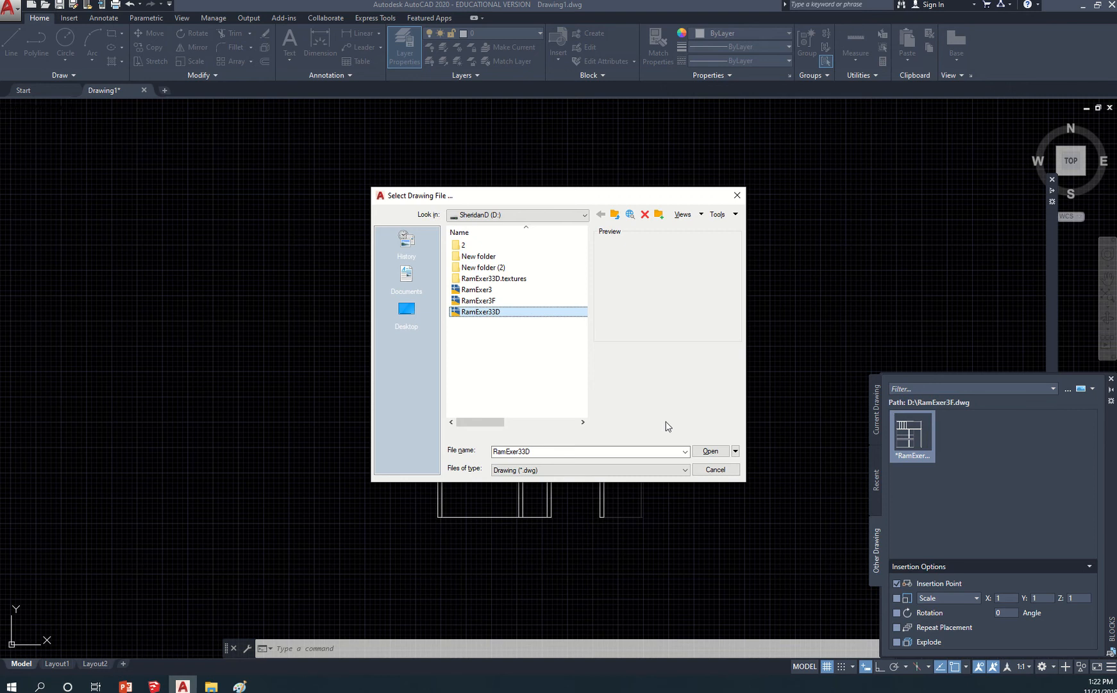
{"action": "left_click", "coordinate": [710, 450]}
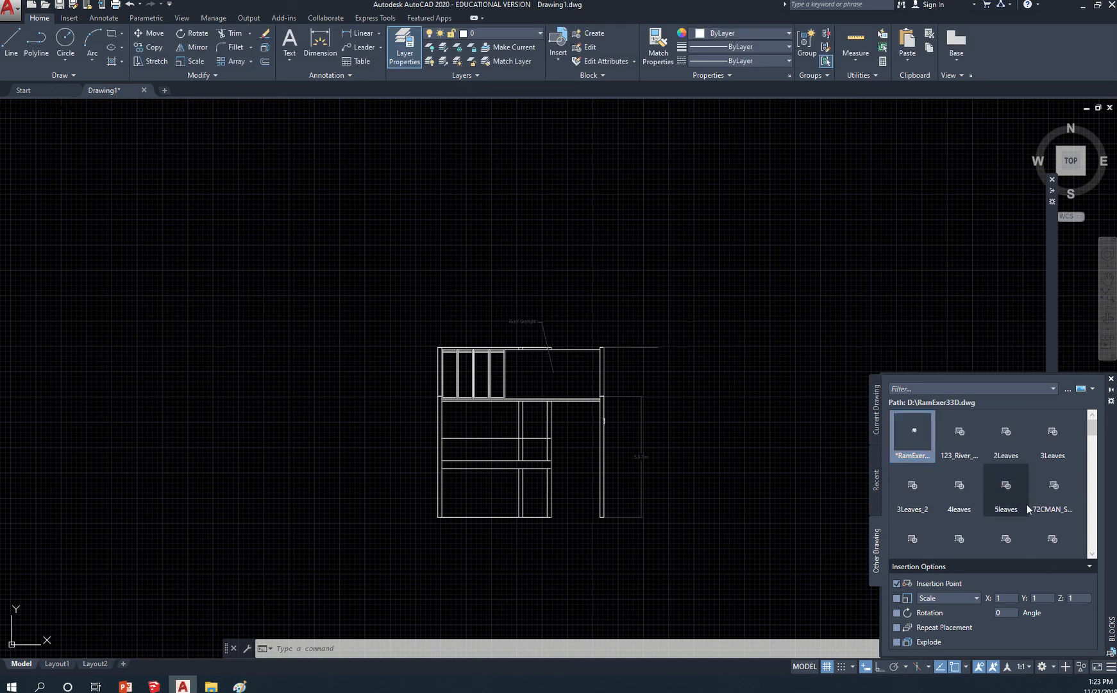
{"action": "scroll", "coordinate": [1003, 508], "scroll_direction": "down", "scroll_amount": 1}
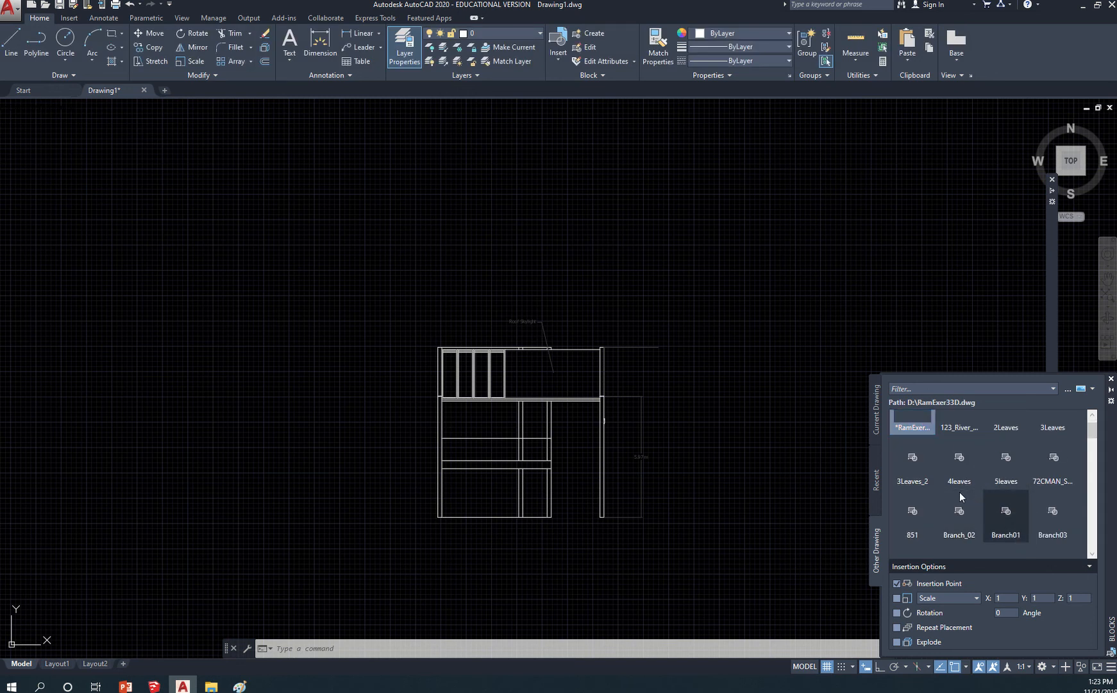
- Find the slab-outline block Group_1 among the RamExer33D.dwg blocks and insert it in empty space beside the small front elevation
{"action": "scroll", "coordinate": [997, 502], "scroll_direction": "down", "scroll_amount": 3}
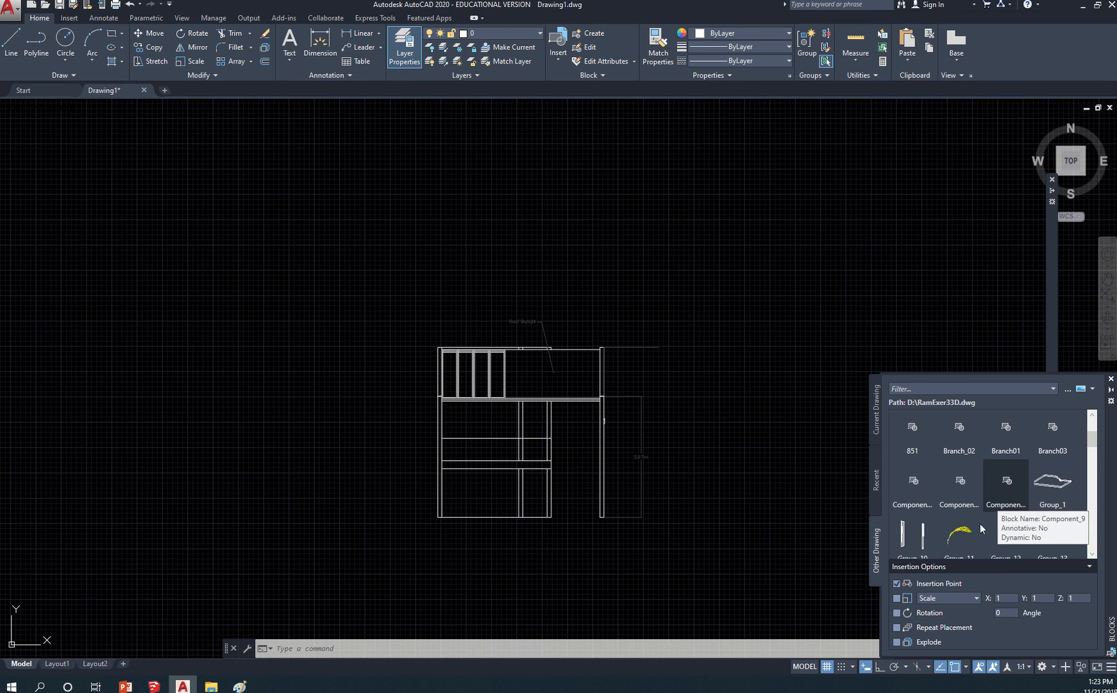
{"action": "scroll", "coordinate": [991, 522], "scroll_direction": "down", "scroll_amount": 2}
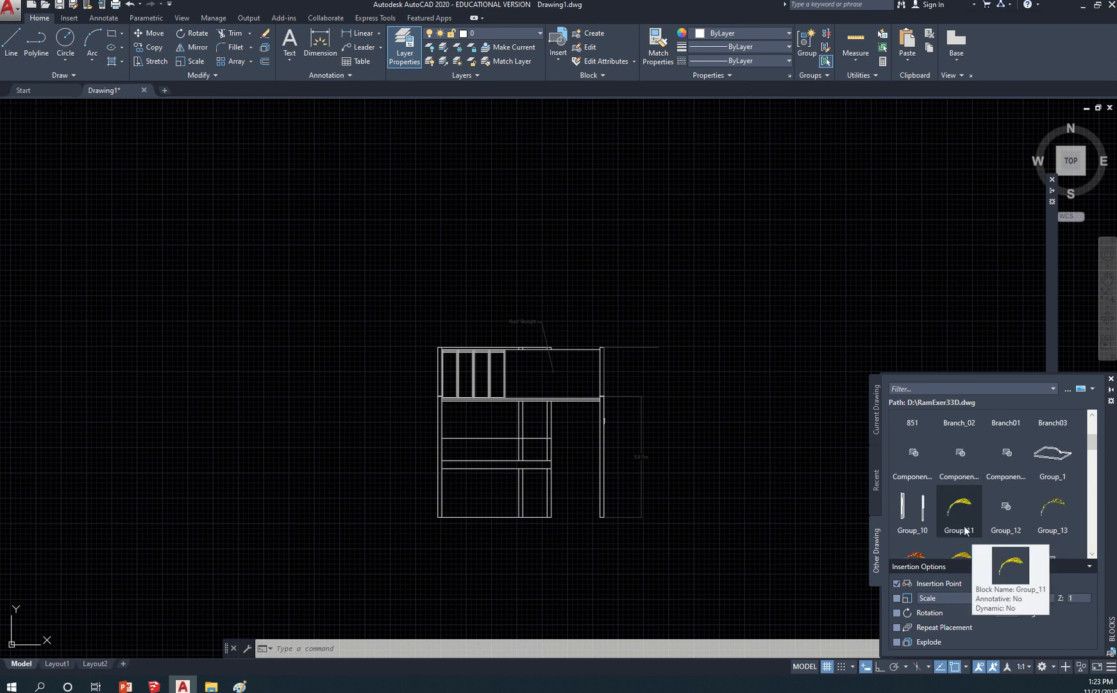
{"action": "scroll", "coordinate": [967, 529], "scroll_direction": "down", "scroll_amount": 1}
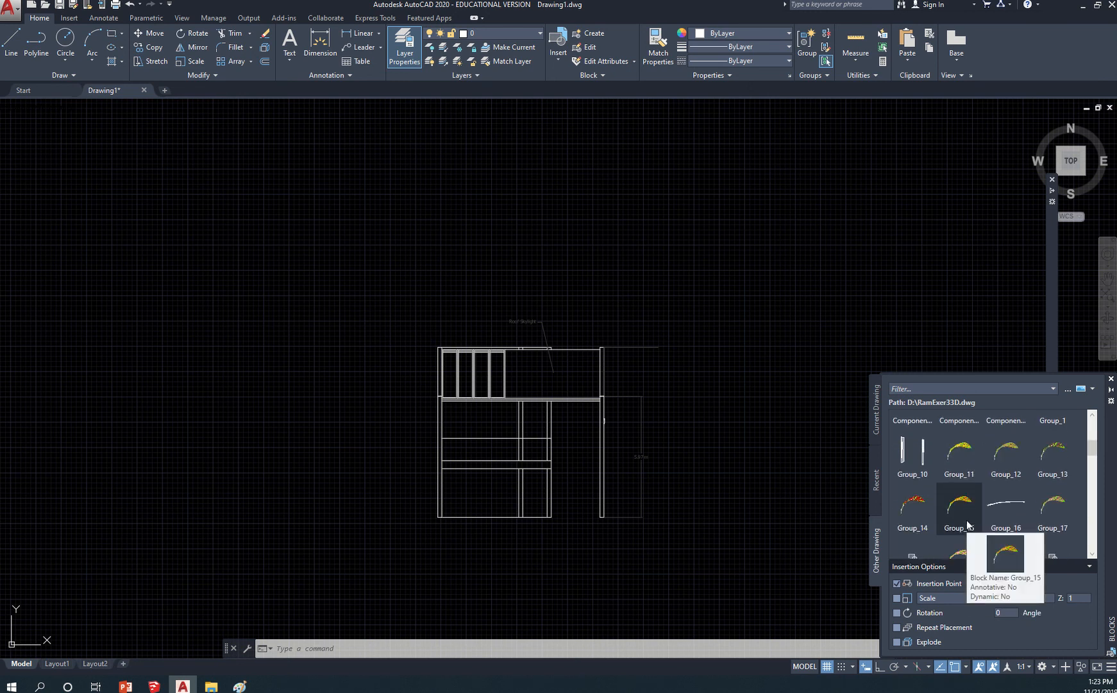
{"action": "scroll", "coordinate": [1029, 516], "scroll_direction": "down", "scroll_amount": 5}
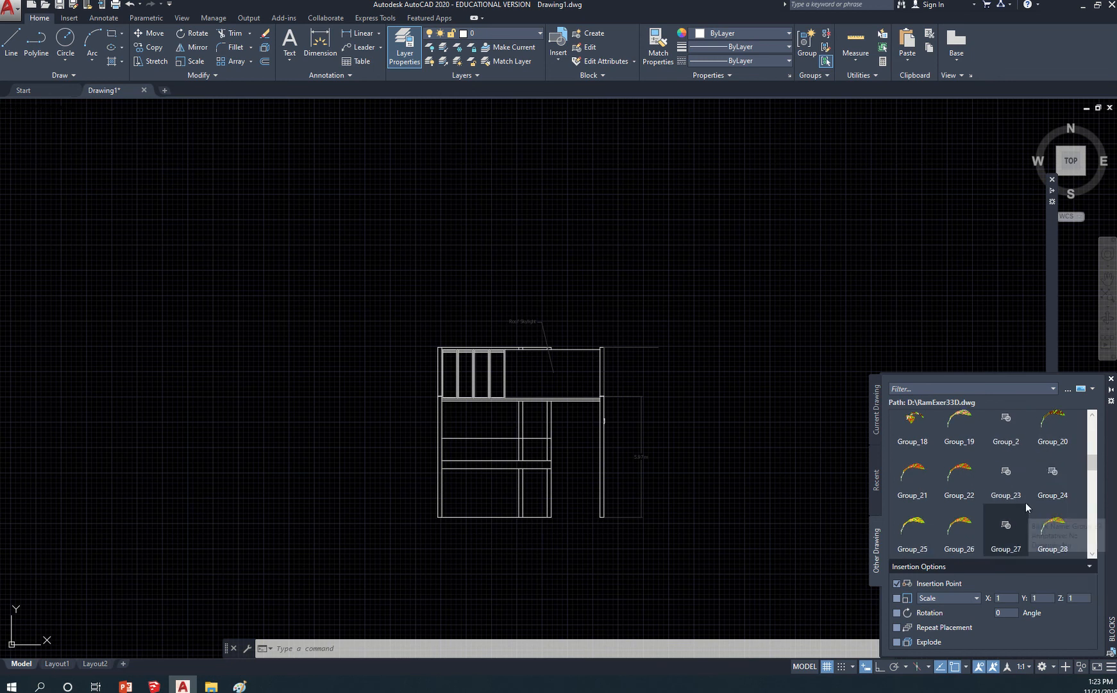
{"action": "scroll", "coordinate": [1026, 507], "scroll_direction": "down", "scroll_amount": 4}
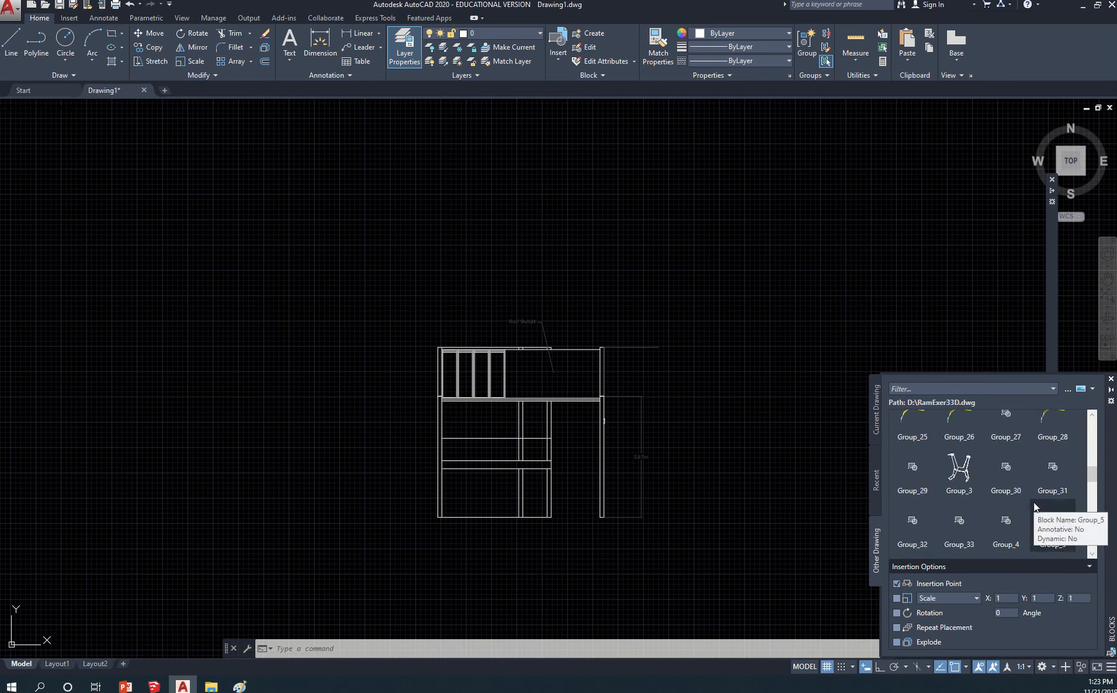
{"action": "scroll", "coordinate": [1033, 506], "scroll_direction": "down", "scroll_amount": 2}
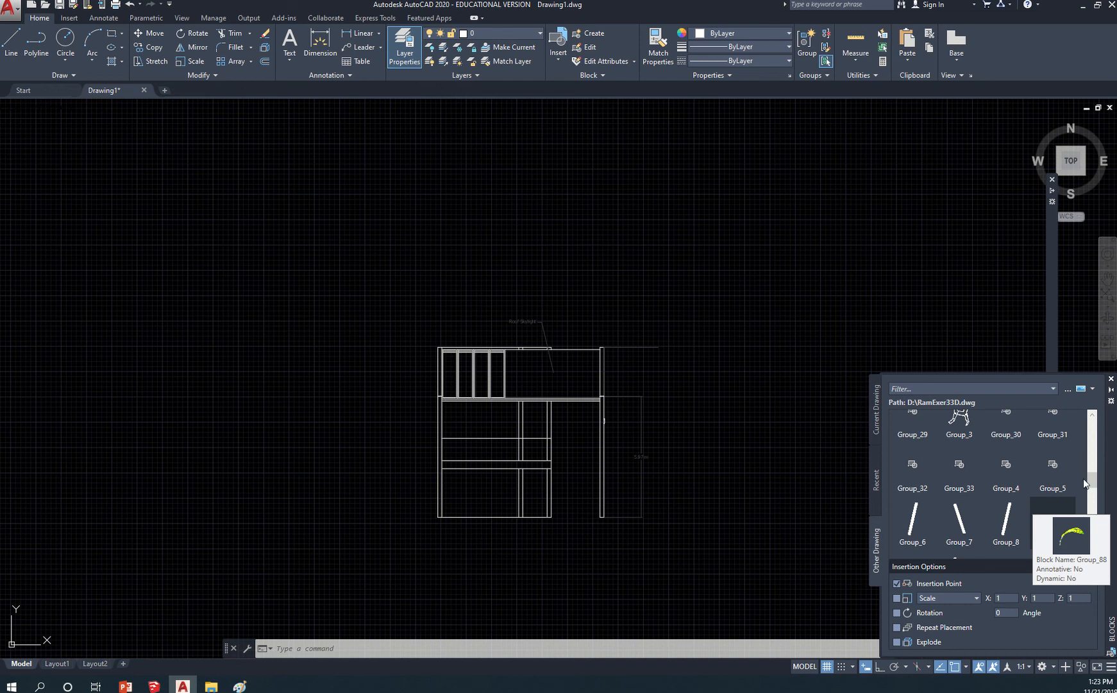
{"action": "left_click_drag", "start_coordinate": [1094, 483], "coordinate": [1094, 553]}
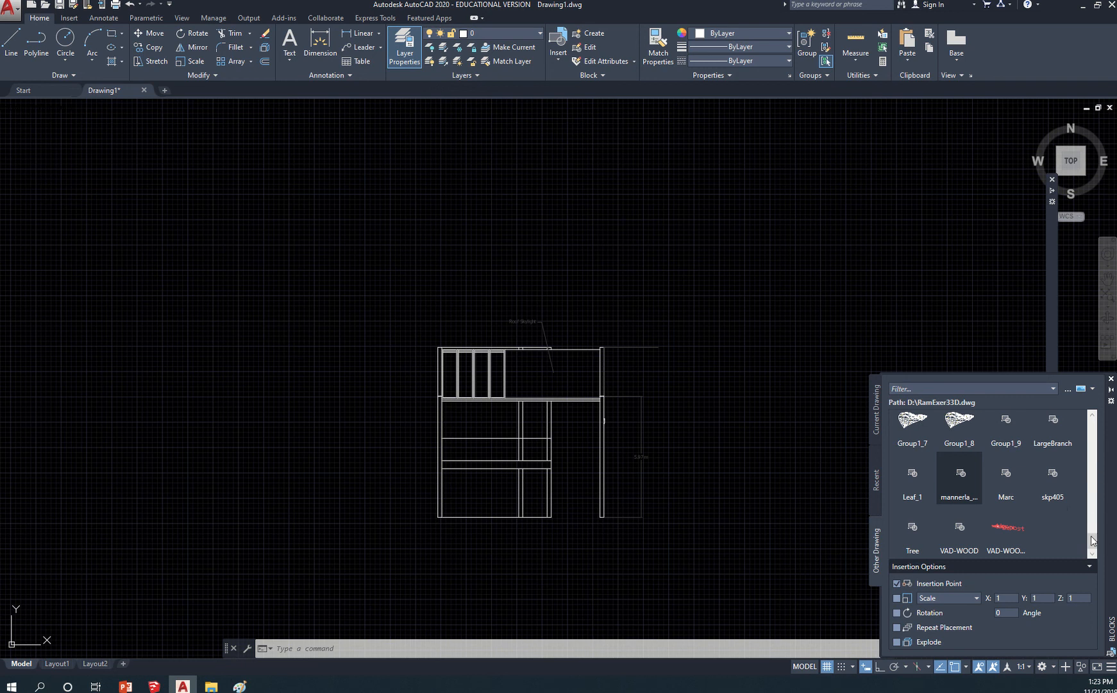
{"action": "left_click_drag", "start_coordinate": [1093, 540], "coordinate": [1093, 449]}
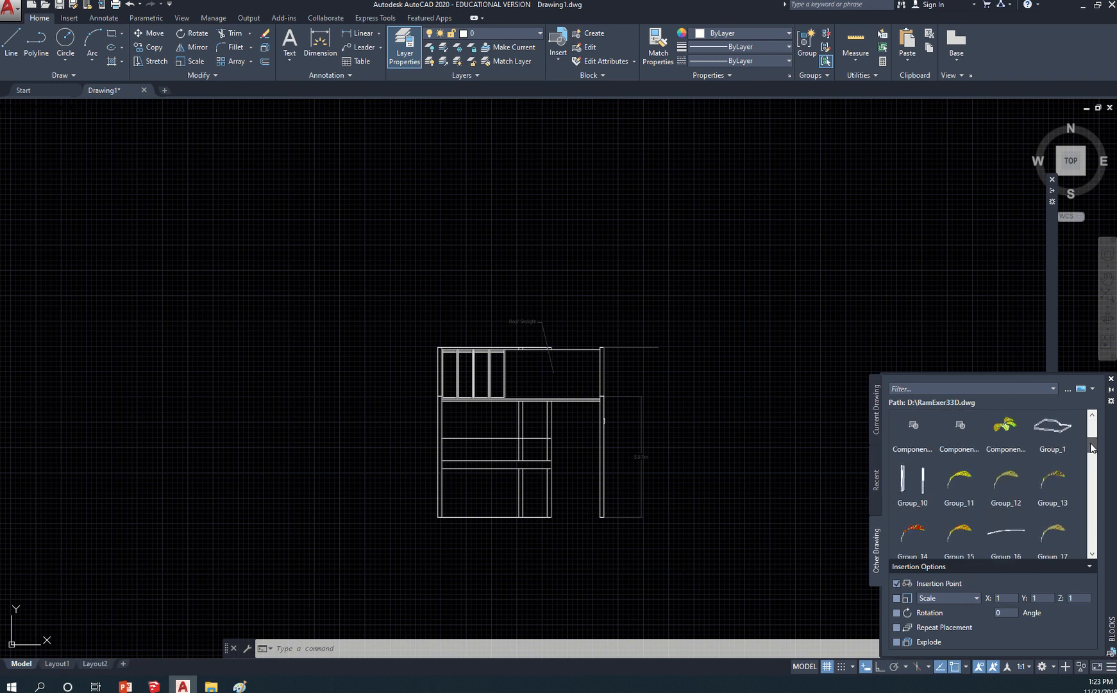
{"action": "left_click", "coordinate": [1054, 437]}
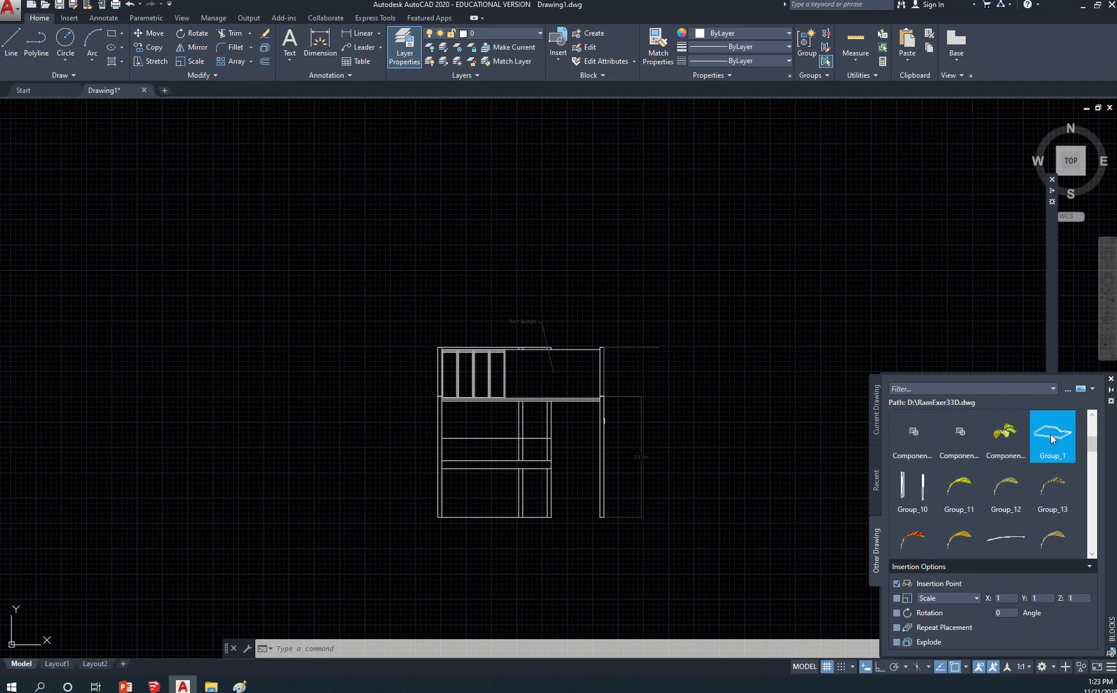
{"action": "left_click_drag", "start_coordinate": [689, 453], "coordinate": [701, 387]}
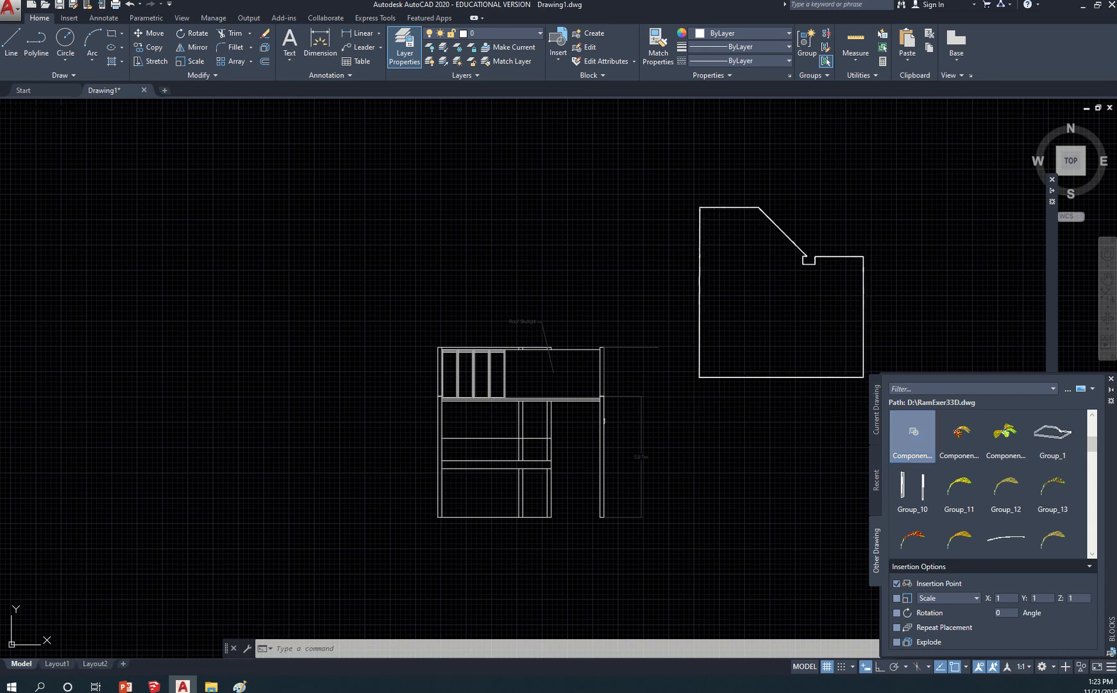
- Close the Layer Properties Manager and examine the thickness of the inserted Group_1 block in a southwest isometric view
{"action": "middle_click_drag", "start_coordinate": [809, 417], "coordinate": [649, 399]}
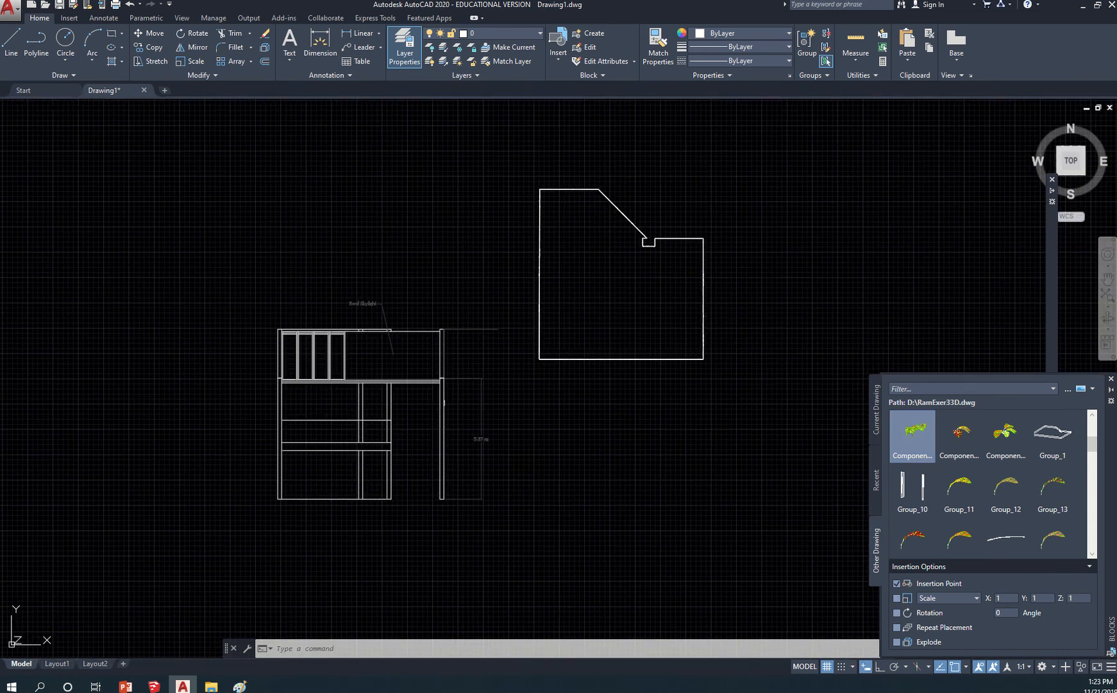
{"action": "mouse_move", "coordinate": [689, 354]}
{"action": "middle_mouse_down"}
{"action": "mouse_move", "coordinate": [648, 372]}
{"action": "mouse_move", "coordinate": [665, 381]}
{"action": "middle_mouse_up"}
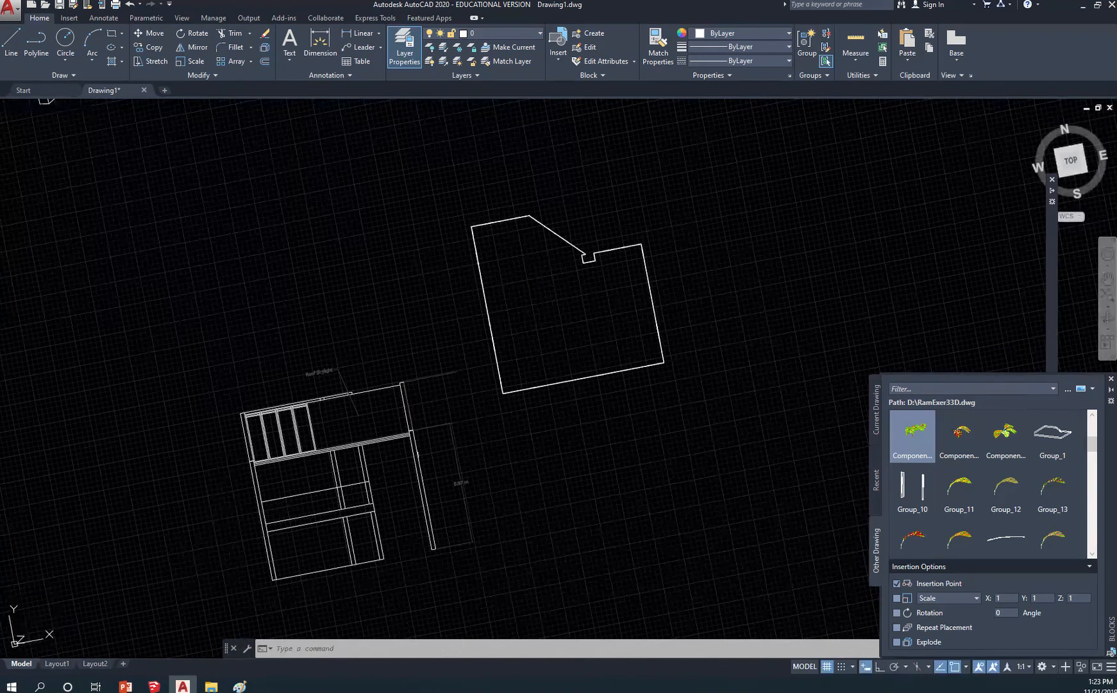
{"action": "mouse_move", "coordinate": [658, 336]}
{"action": "middle_mouse_down"}
{"action": "mouse_move", "coordinate": [644, 358]}
{"action": "mouse_move", "coordinate": [664, 373]}
{"action": "middle_mouse_up"}
{"action": "mouse_move", "coordinate": [676, 377]}
{"action": "middle_mouse_down"}
{"action": "mouse_move", "coordinate": [623, 421]}
{"action": "mouse_move", "coordinate": [675, 351]}
{"action": "mouse_move", "coordinate": [607, 410]}
{"action": "mouse_move", "coordinate": [644, 407]}
{"action": "middle_mouse_up"}
{"action": "scroll", "coordinate": [612, 404], "scroll_direction": "up", "scroll_amount": 2}
{"action": "scroll", "coordinate": [624, 402], "scroll_direction": "down", "scroll_amount": 2}
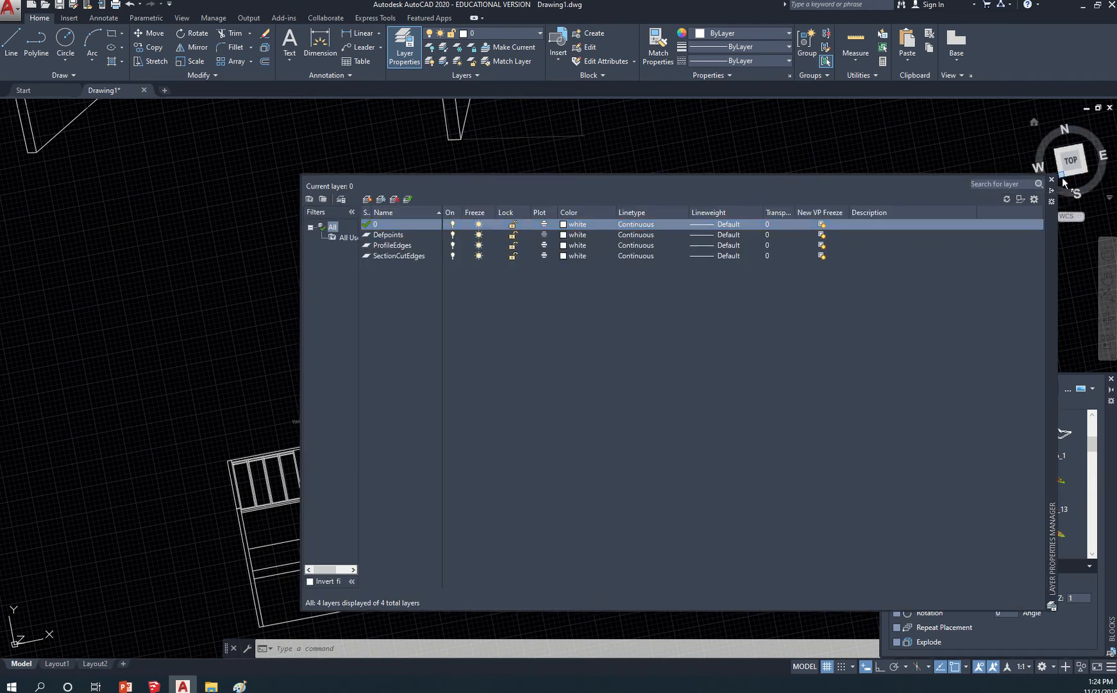
{"action": "left_click", "coordinate": [1061, 176]}
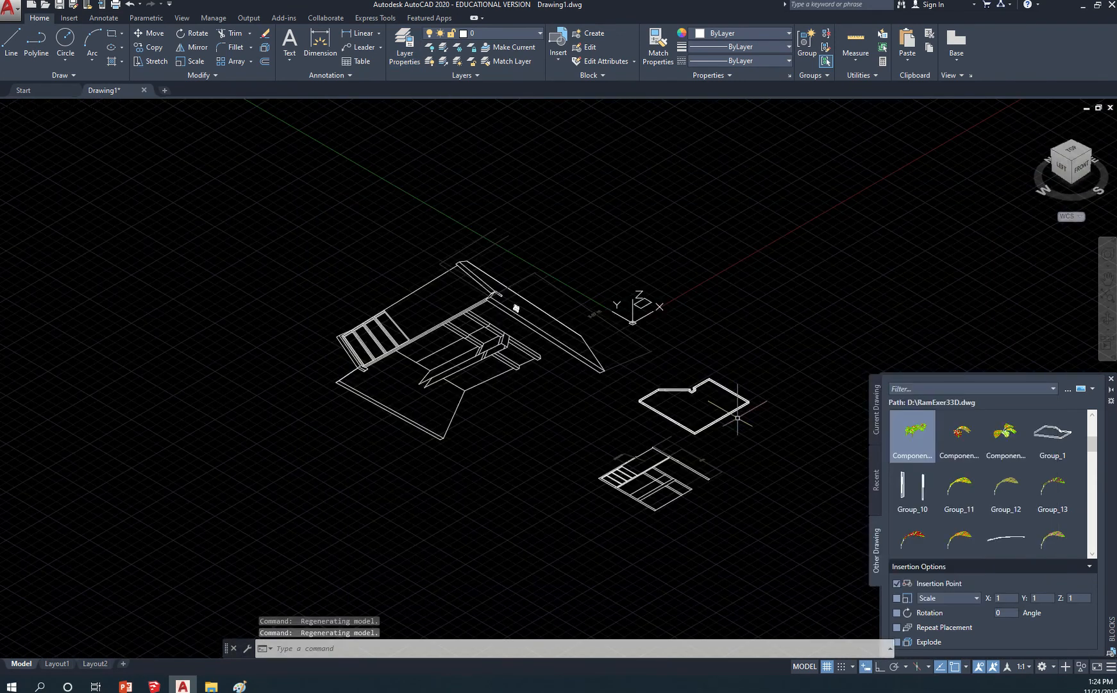
{"action": "scroll", "coordinate": [680, 423], "scroll_direction": "up", "scroll_amount": 5}
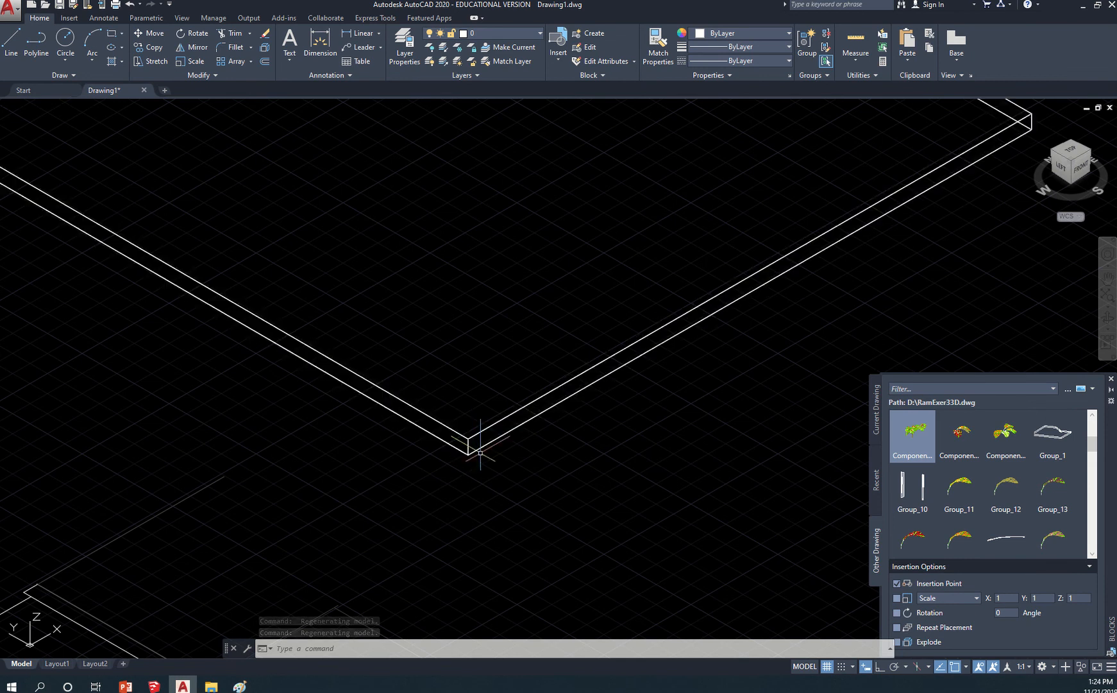
{"action": "scroll", "coordinate": [481, 453], "scroll_direction": "down", "scroll_amount": 5}
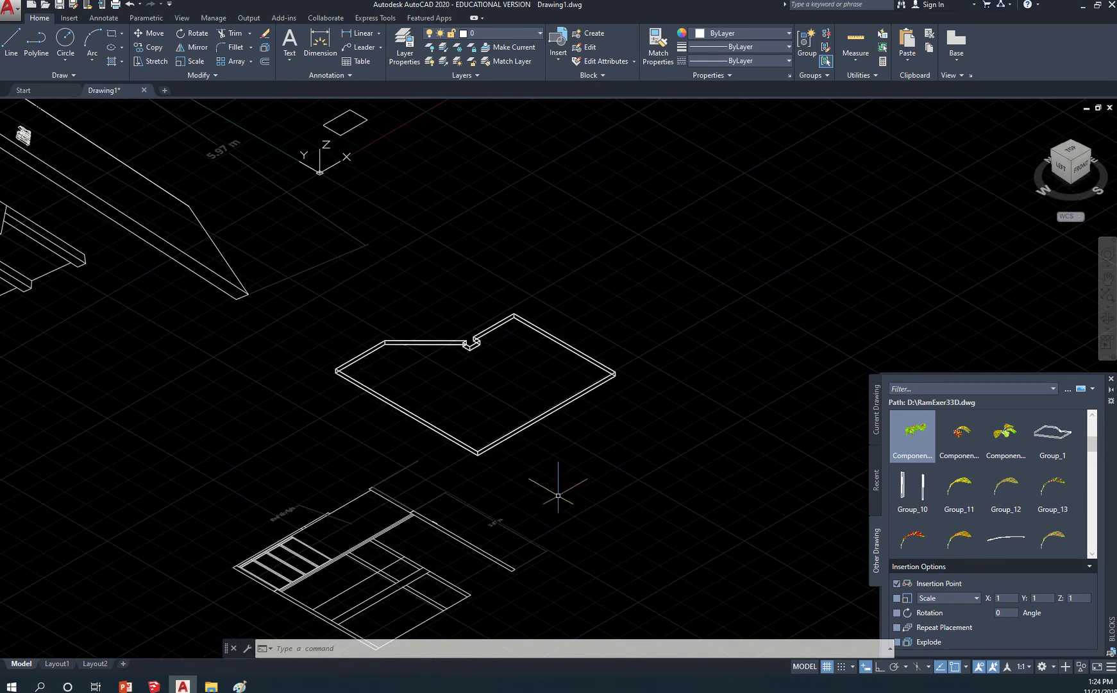
- Return the drawing to a nearly top-down view and check the RamExer33D.dwg block list again from its beginning
{"action": "middle_click_drag", "start_coordinate": [566, 510], "coordinate": [629, 539]}
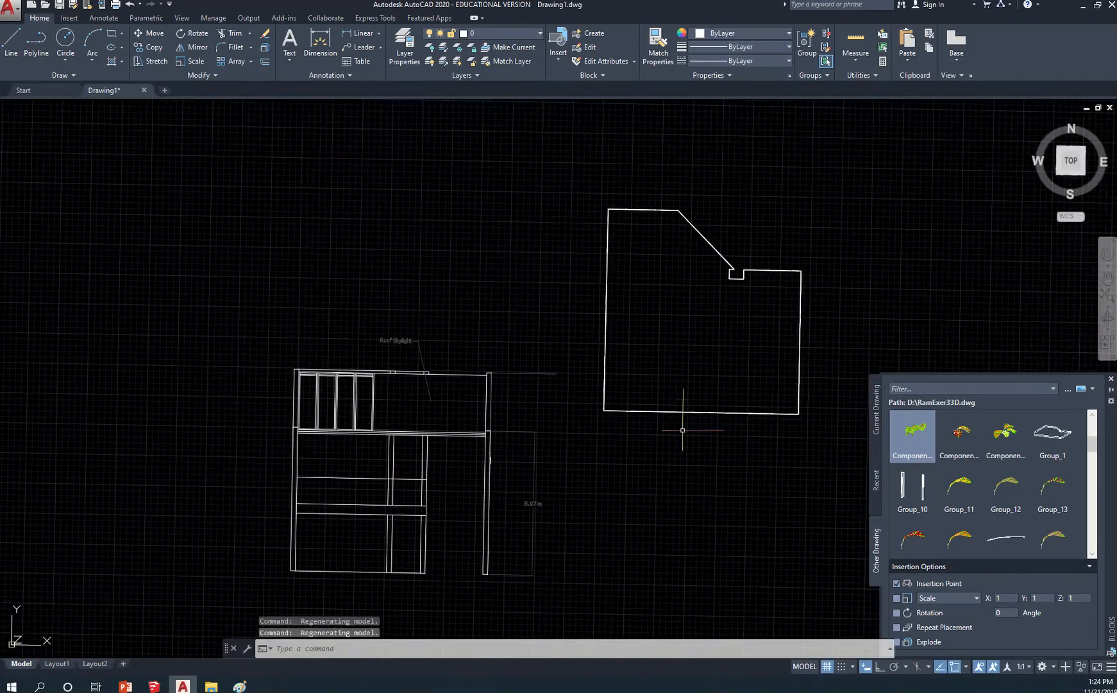
{"action": "middle_click_drag", "start_coordinate": [679, 424], "coordinate": [643, 394]}
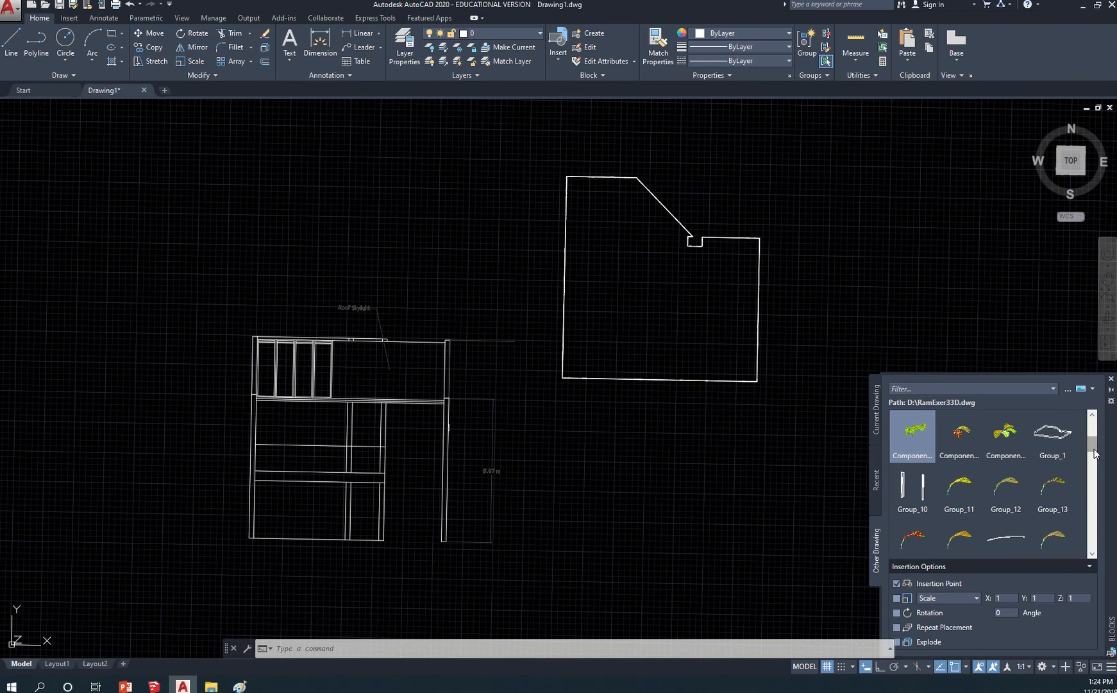
{"action": "left_click_drag", "start_coordinate": [1095, 453], "coordinate": [1089, 430]}
{"action": "scroll", "coordinate": [1084, 481], "scroll_direction": "down", "scroll_amount": 10}
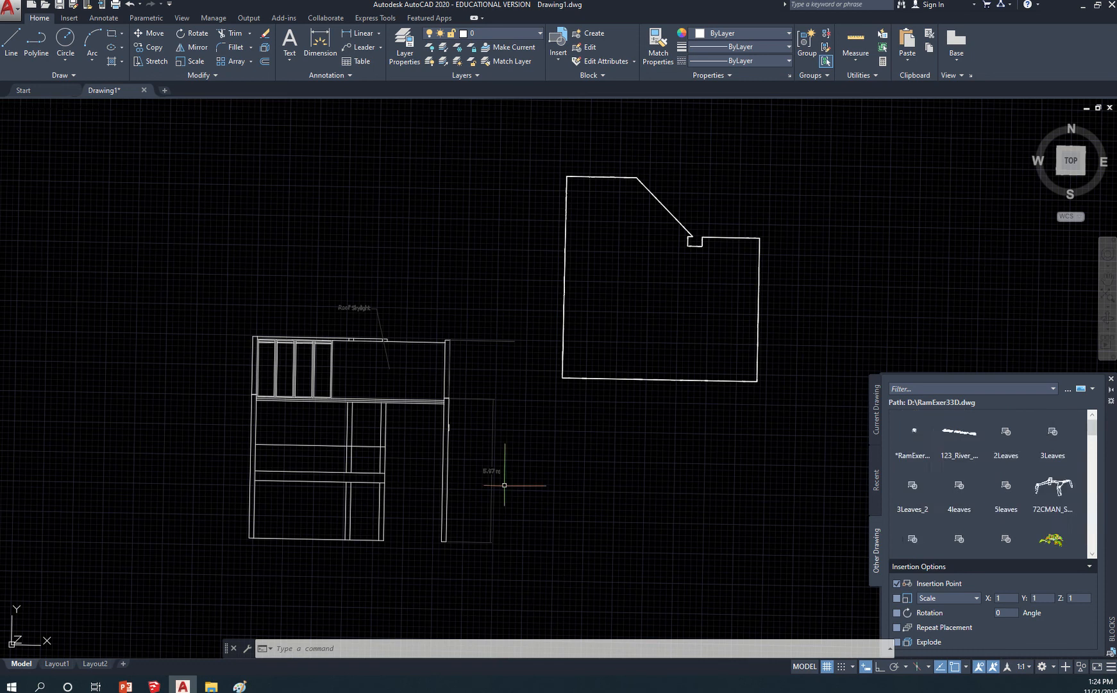
{"action": "left_click", "coordinate": [567, 465]}
{"action": "key", "text": "Escape"}
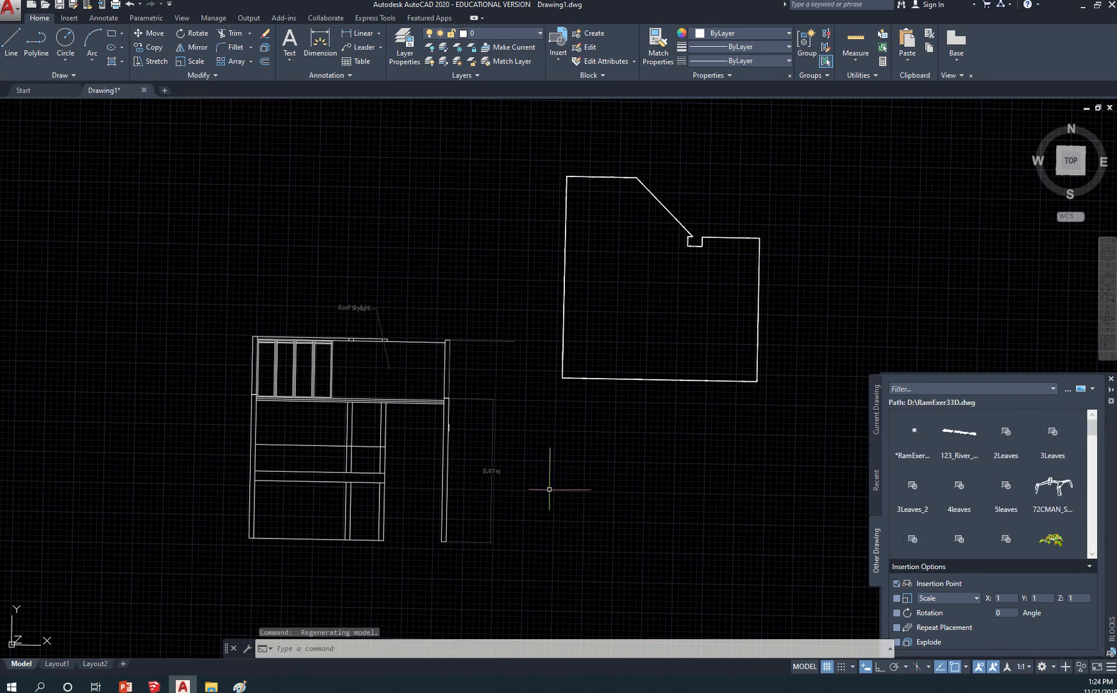
- Select the inserted Group_1 block and examine its 3D shape from a low front angle beside the flat elevations
{"action": "left_click", "coordinate": [621, 382]}
{"action": "mouse_move", "coordinate": [653, 454]}
{"action": "middle_mouse_down", "text": "shift"}
{"action": "mouse_move", "coordinate": [706, 452]}
{"action": "mouse_move", "coordinate": [671, 479]}
{"action": "mouse_move", "coordinate": [683, 435]}
{"action": "mouse_move", "coordinate": [697, 443]}
{"action": "middle_mouse_up", "text": "shift"}
{"action": "middle_click_drag", "start_coordinate": [704, 454], "coordinate": [670, 373]}
{"action": "scroll", "coordinate": [670, 374], "scroll_direction": "up", "scroll_amount": 6}
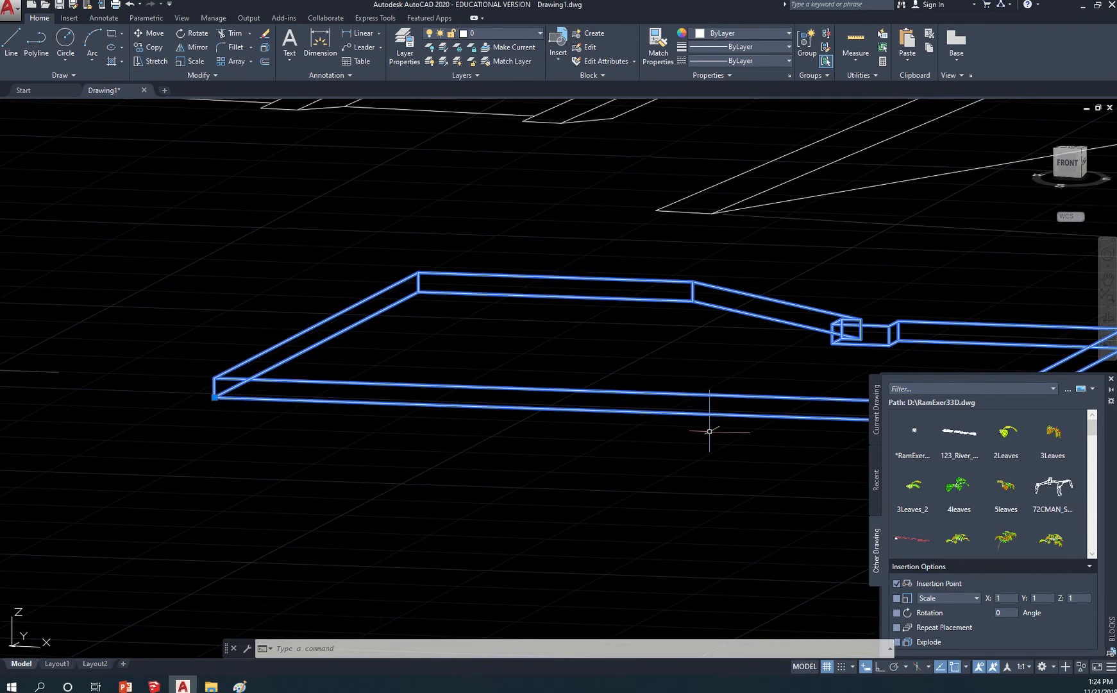
{"action": "scroll", "coordinate": [710, 431], "scroll_direction": "down", "scroll_amount": 6}
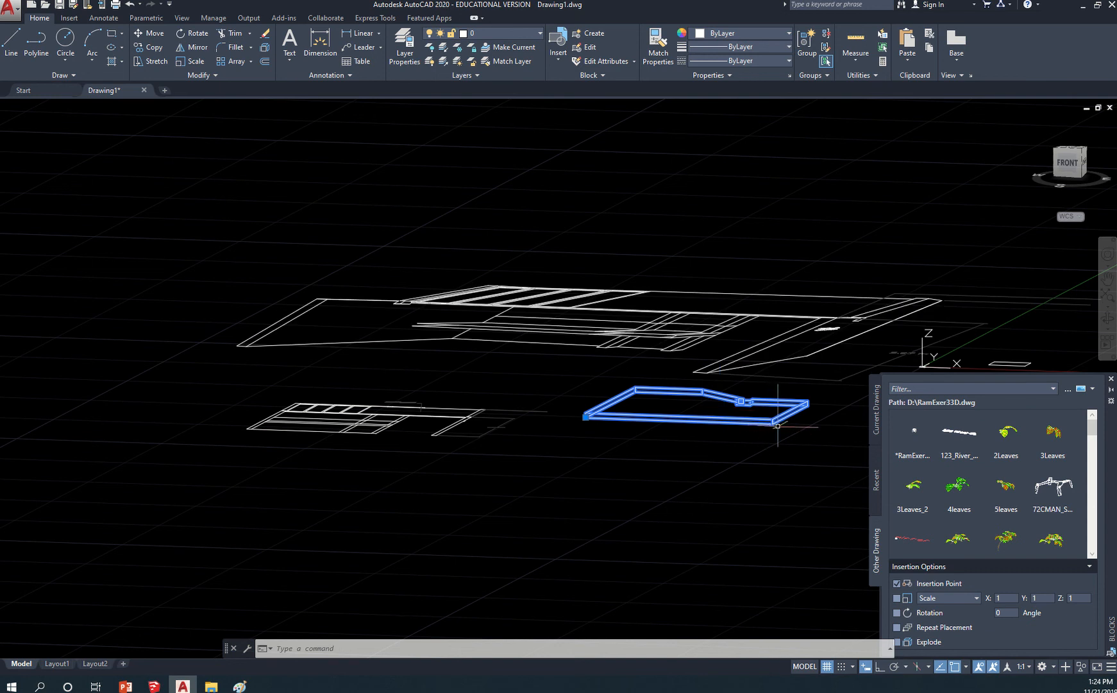
{"action": "middle_click_drag", "start_coordinate": [778, 425], "coordinate": [643, 424]}
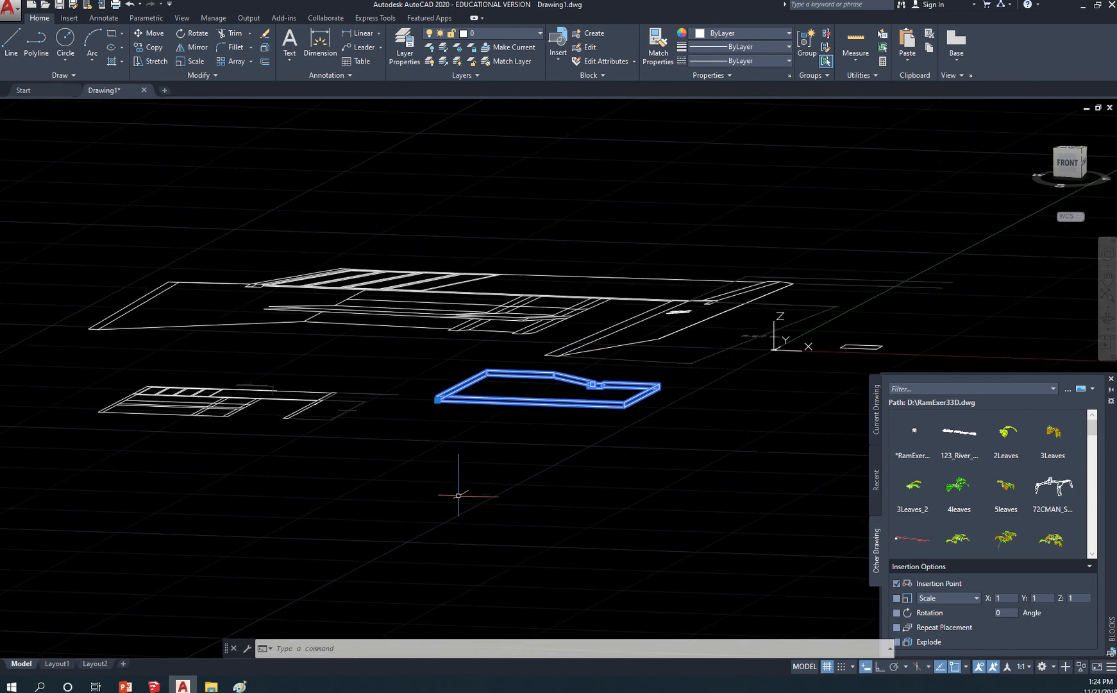